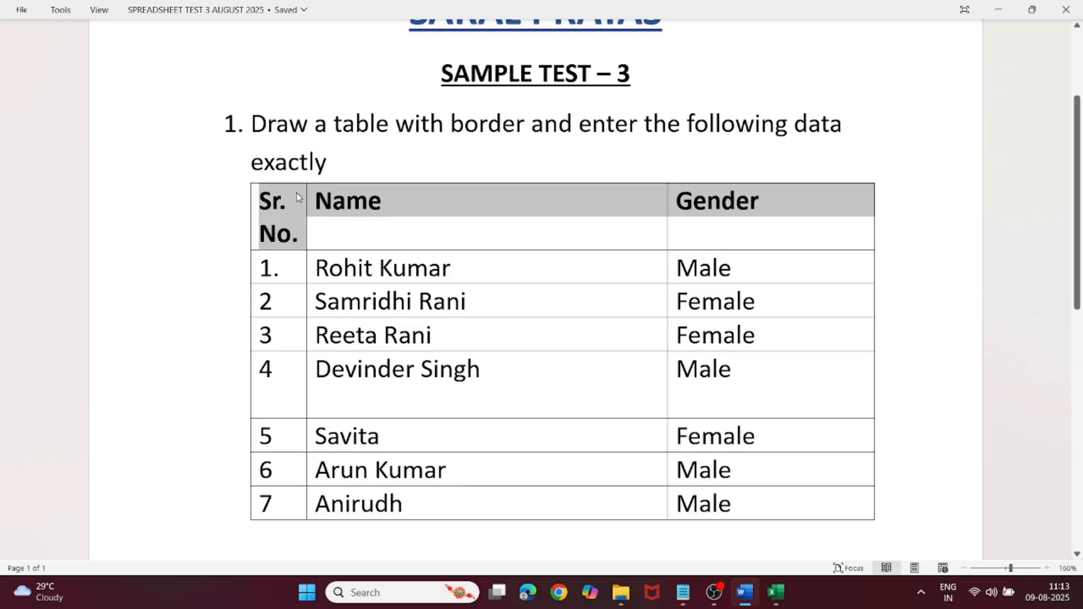
# Switch from the Word sample test to the blank Excel workbook Book1
pyautogui.click(776, 592)
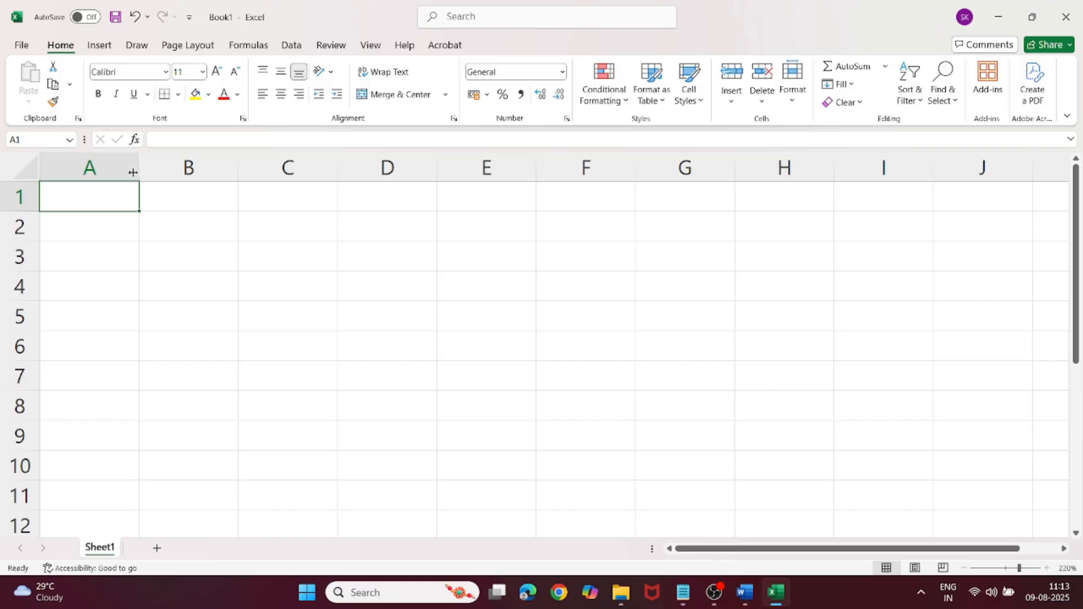
# Apply All Borders to cells A1:C8
pyautogui.moveTo(121, 201); pyautogui.dragTo(283, 415)
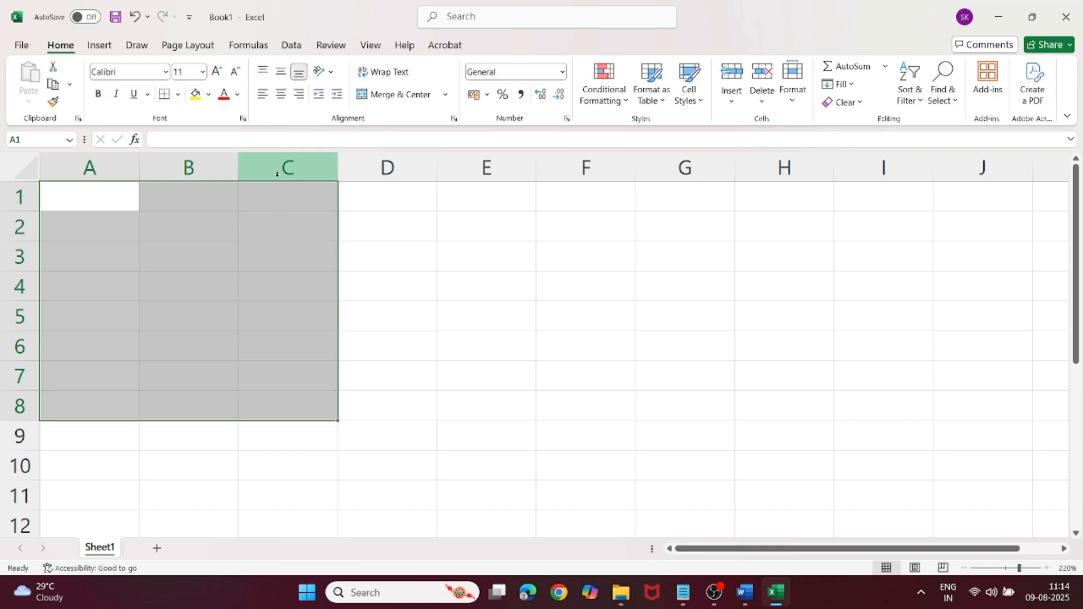
pyautogui.click(178, 94)
pyautogui.click(193, 237)
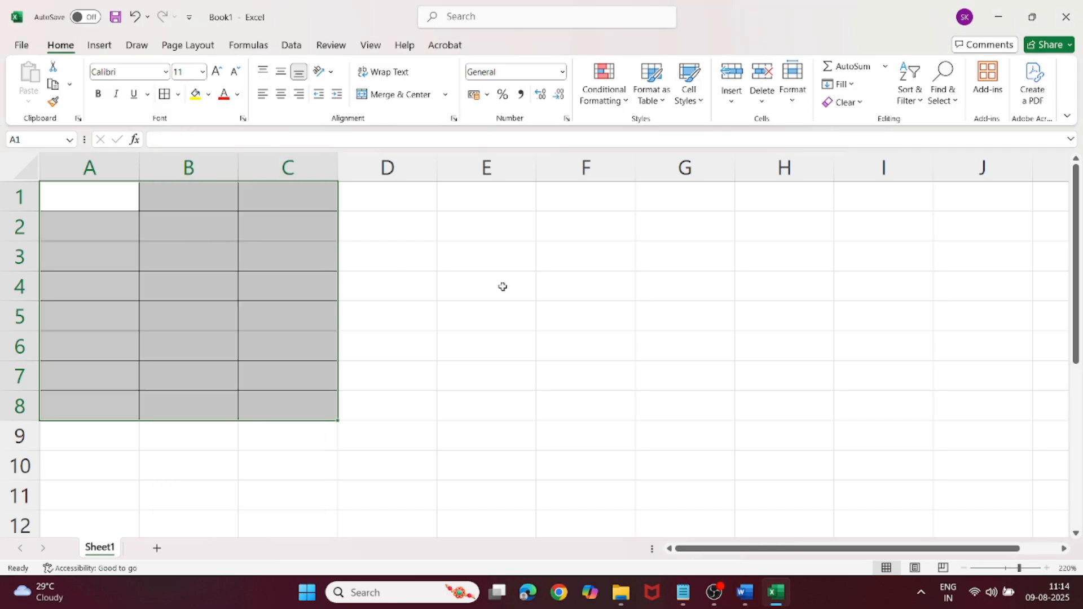
pyautogui.click(526, 282)
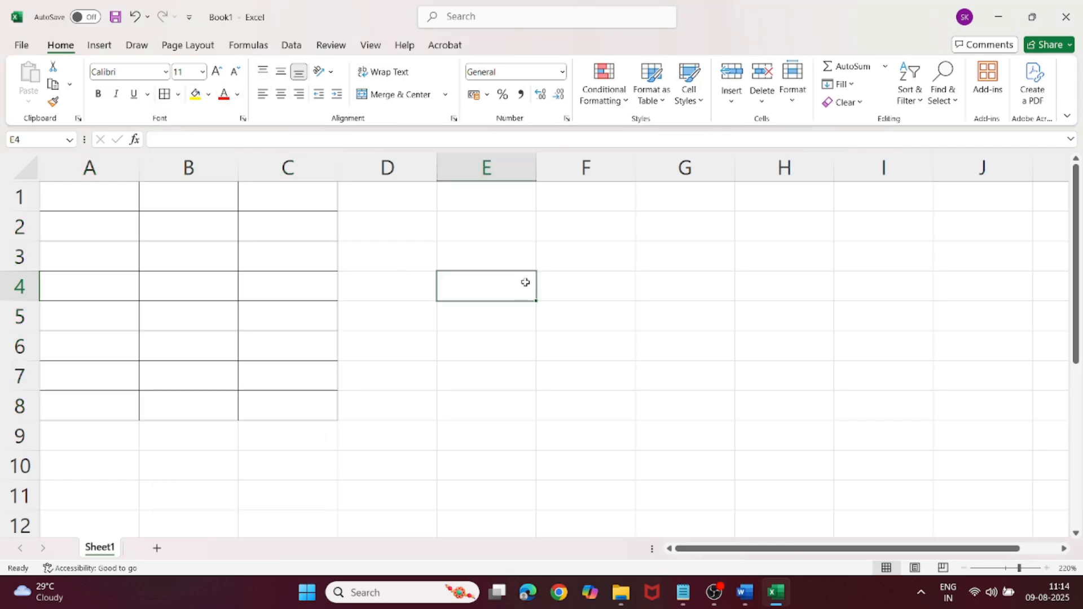
pyautogui.click(112, 203)
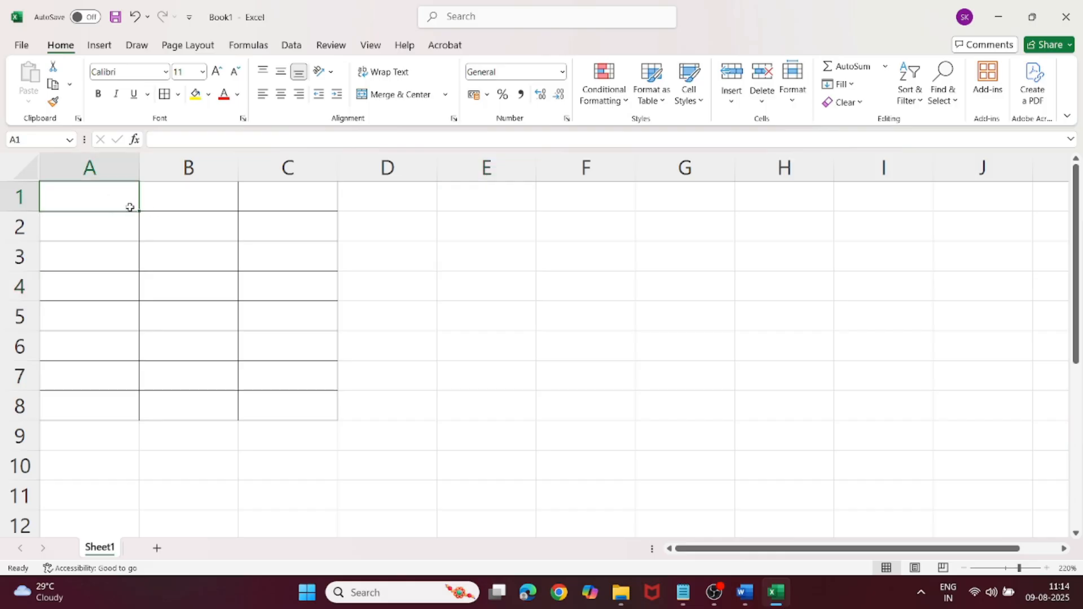
# Widen columns B and C, narrow column A, and bring up the Word sample table
pyautogui.click(225, 201)
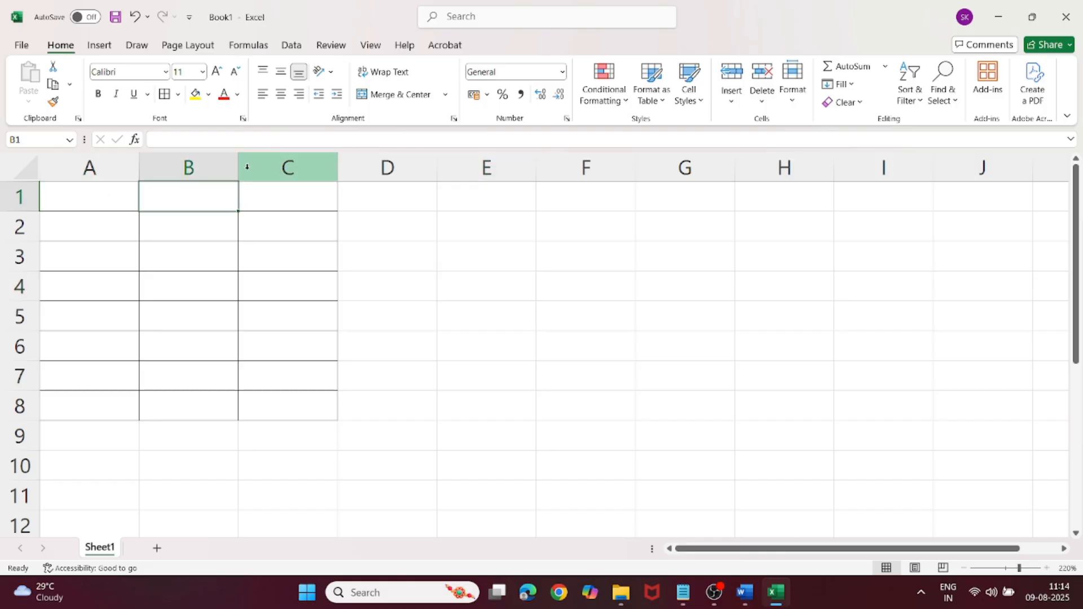
pyautogui.moveTo(239, 166); pyautogui.dragTo(319, 167)
pyautogui.moveTo(416, 167); pyautogui.dragTo(528, 167)
pyautogui.moveTo(138, 169); pyautogui.dragTo(121, 167)
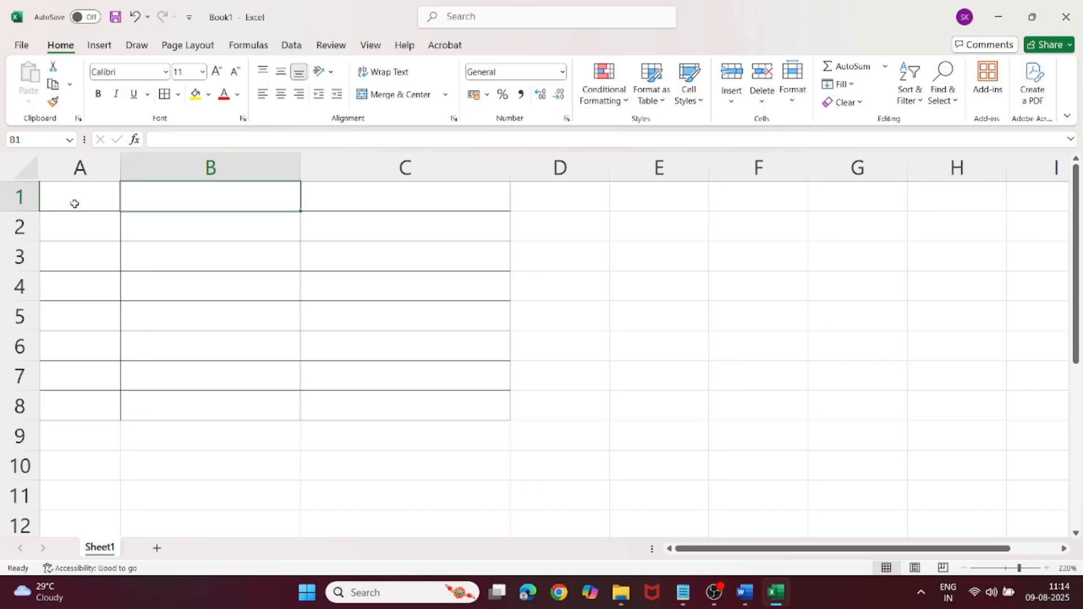
pyautogui.click(75, 202)
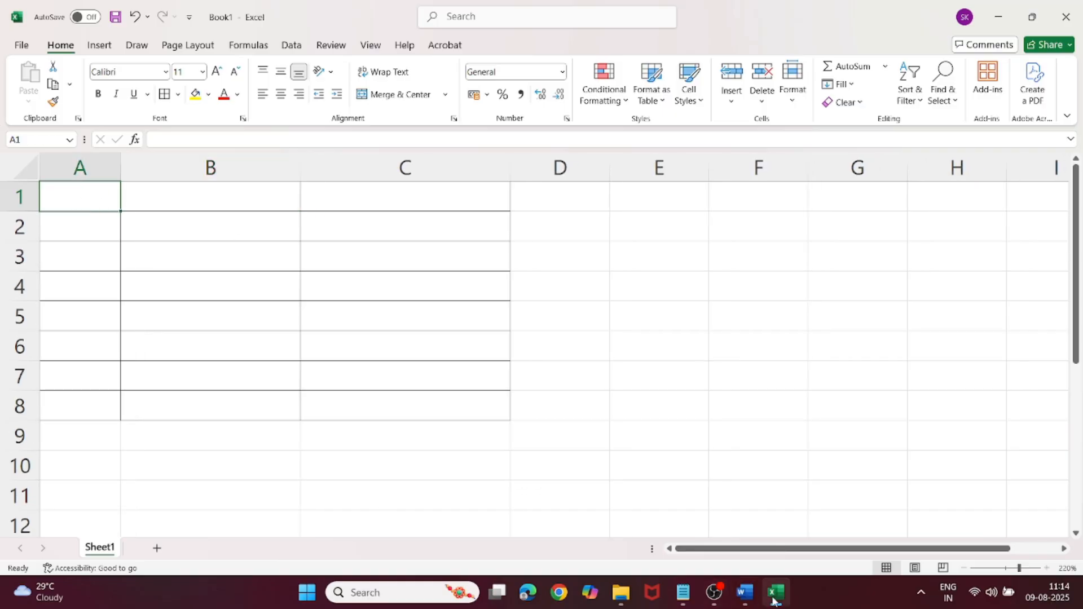
pyautogui.click(746, 603)
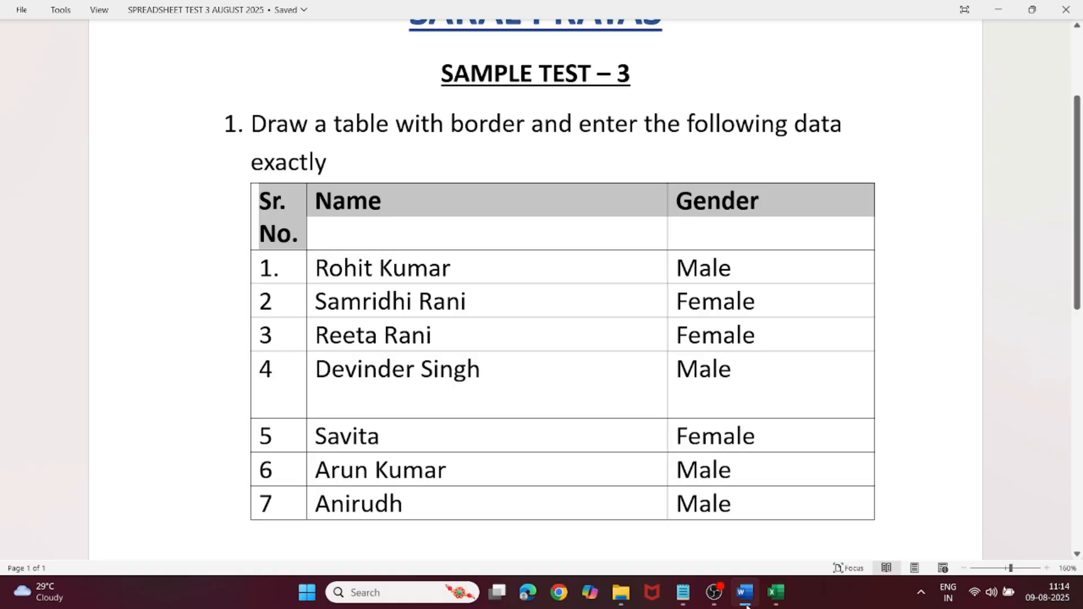
# Enter the headers Sr. No., Name and Gender in A1:C1
pyautogui.click(746, 604)
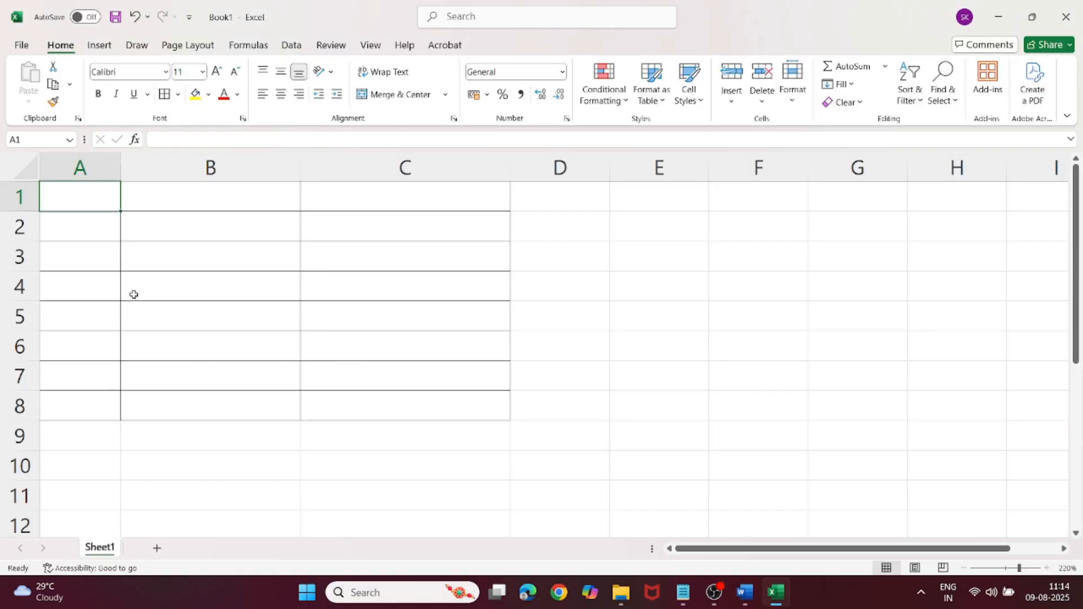
pyautogui.write('sR')
pyautogui.press('BackSpace')
pyautogui.press('BackSpace')
pyautogui.write('s')
pyautogui.press('BackSpace')
pyautogui.write('Sr. No')
pyautogui.press('Tab')
pyautogui.write('Name')
pyautogui.press('Tab')
pyautogui.write('Gender')
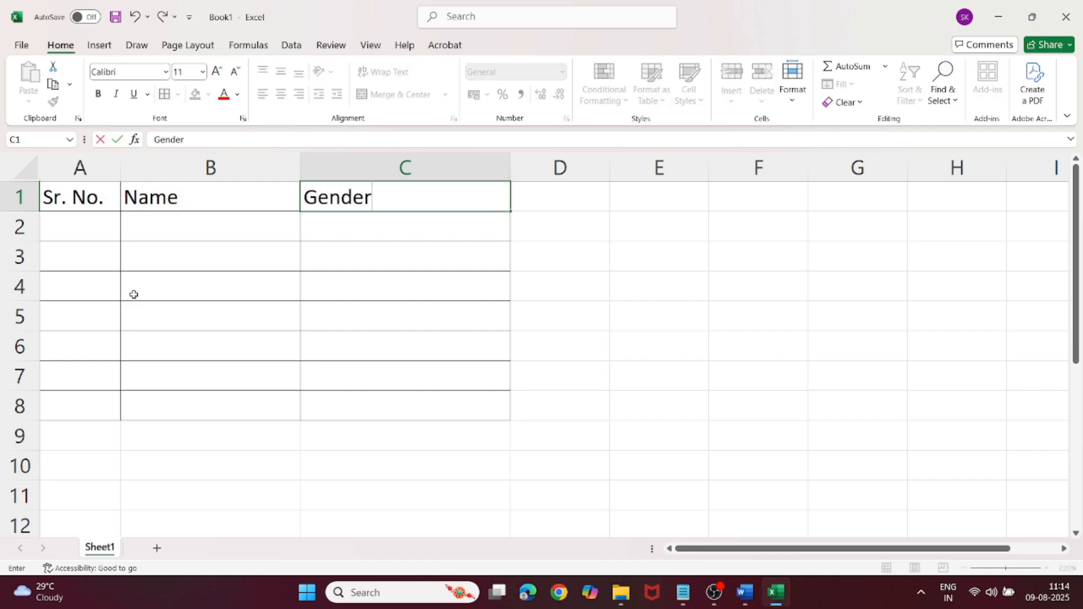
pyautogui.click(65, 234)
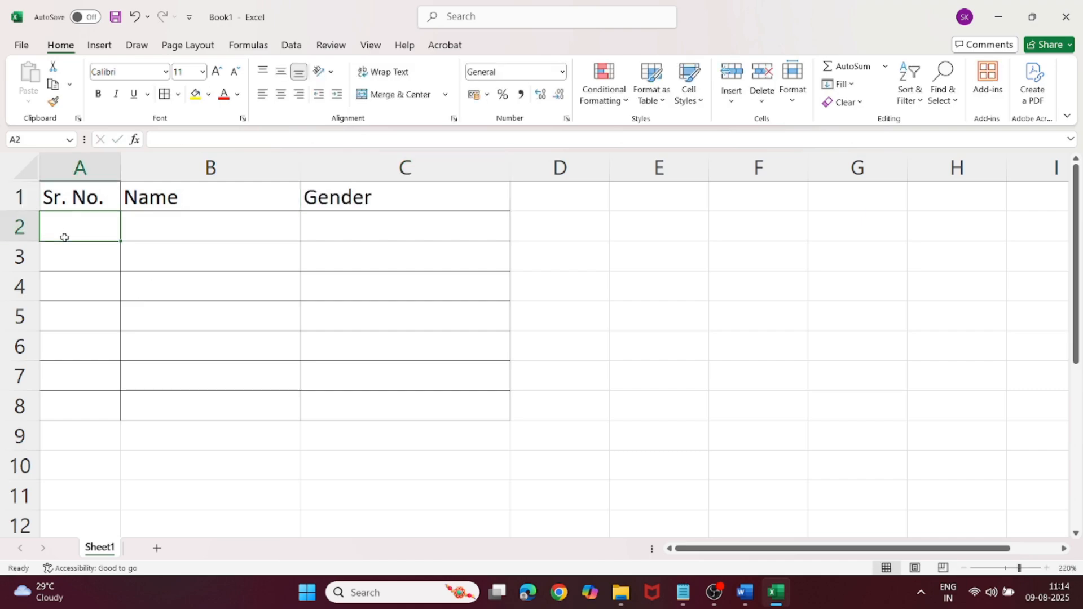
# Number the rows 1 to 7 down cells A2:A8
pyautogui.click(746, 593)
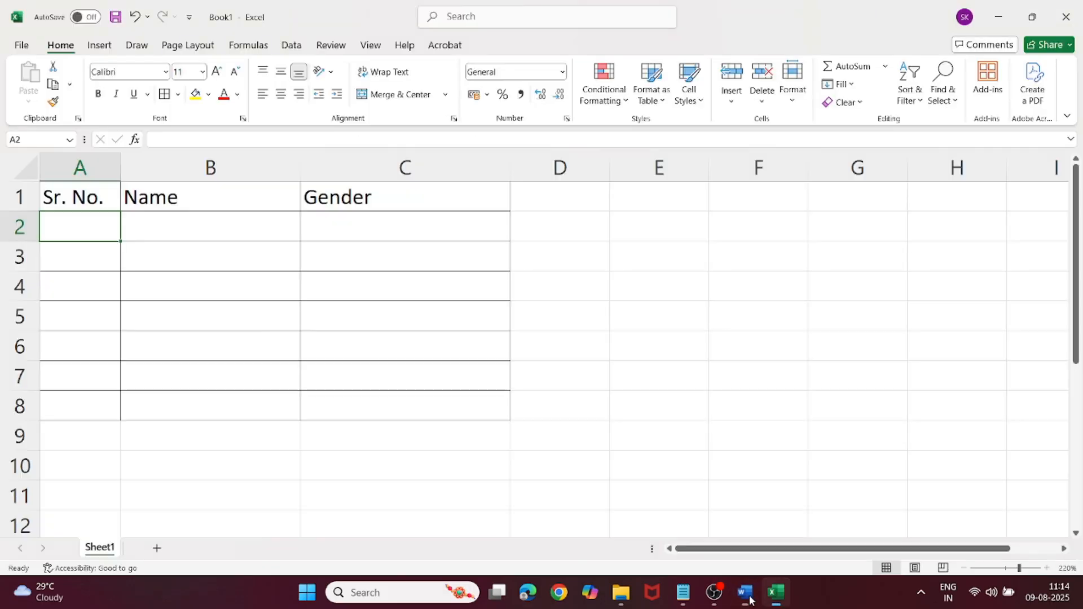
pyautogui.click(747, 598)
pyautogui.write('1')
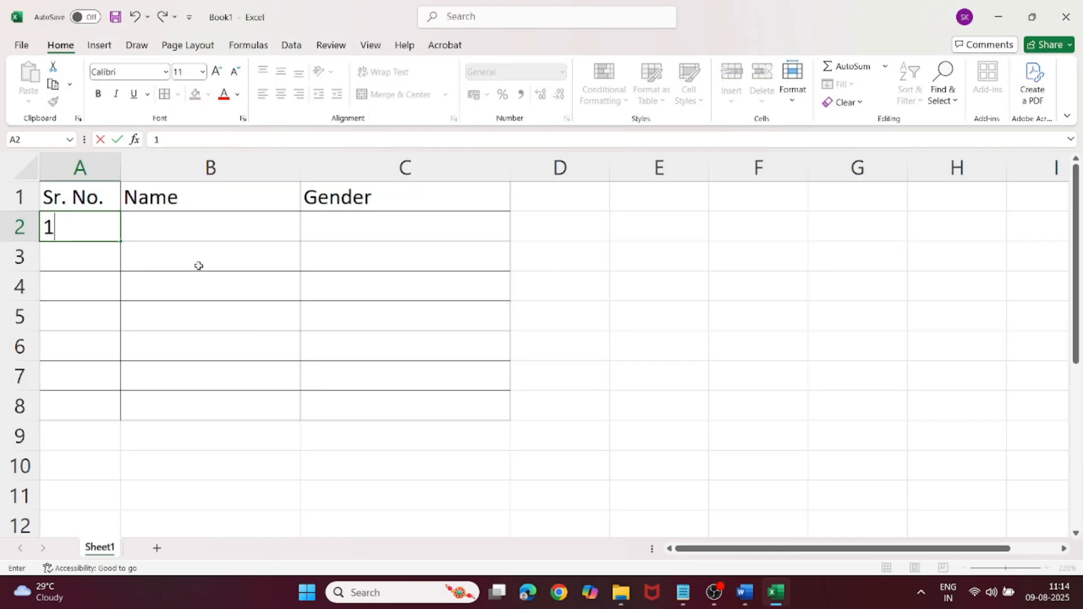
pyautogui.click(75, 257)
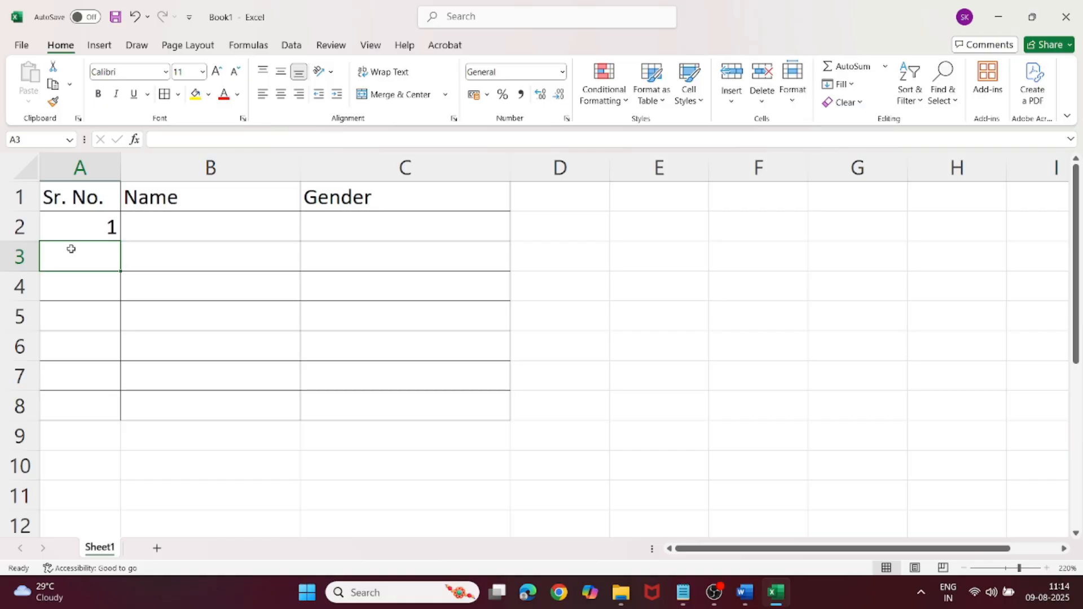
pyautogui.write('2')
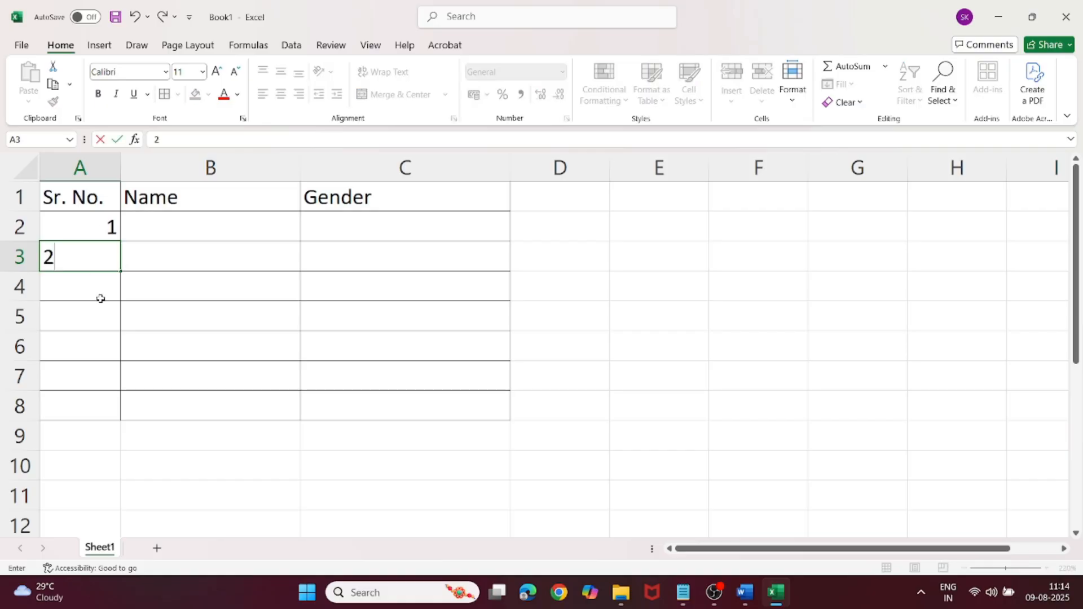
pyautogui.click(102, 298)
pyautogui.write('3')
pyautogui.click(96, 320)
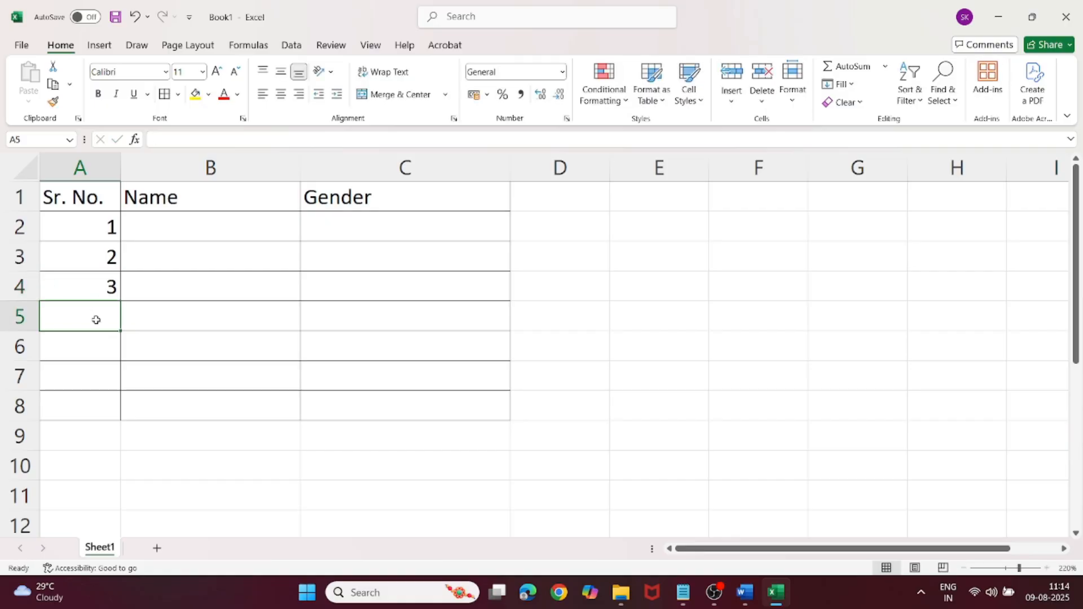
pyautogui.write('4')
pyautogui.click(89, 357)
pyautogui.write('5')
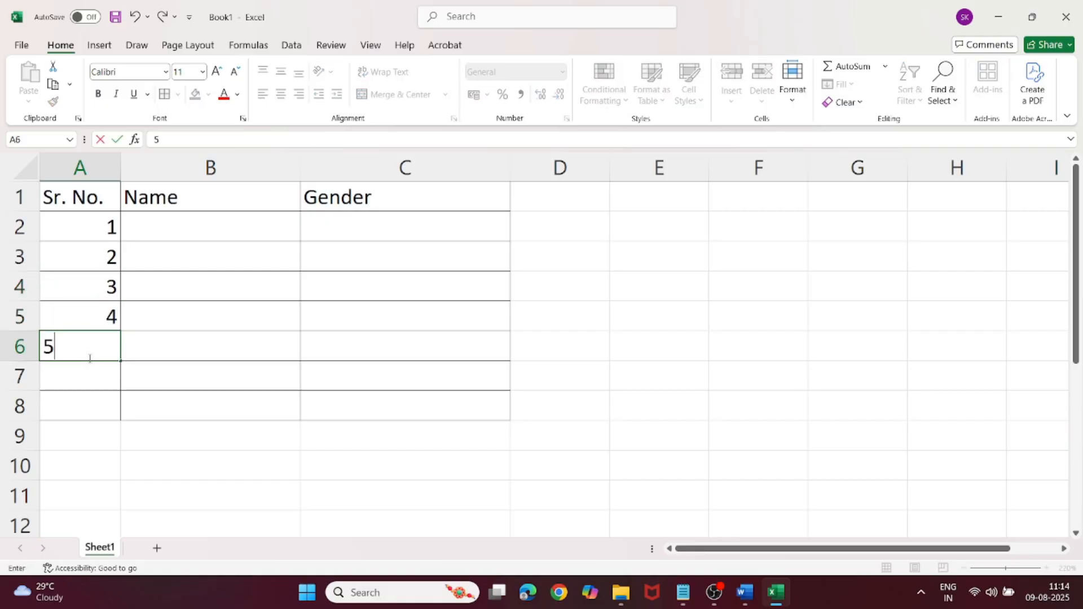
pyautogui.click(95, 372)
pyautogui.write('6')
pyautogui.click(116, 401)
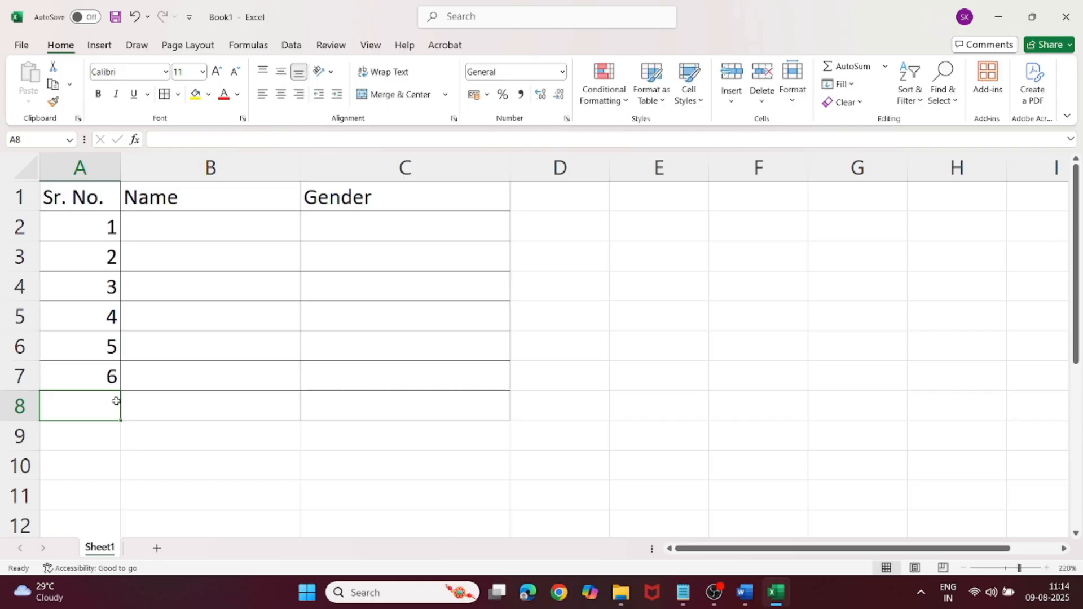
pyautogui.write('7')
pyautogui.click(196, 224)
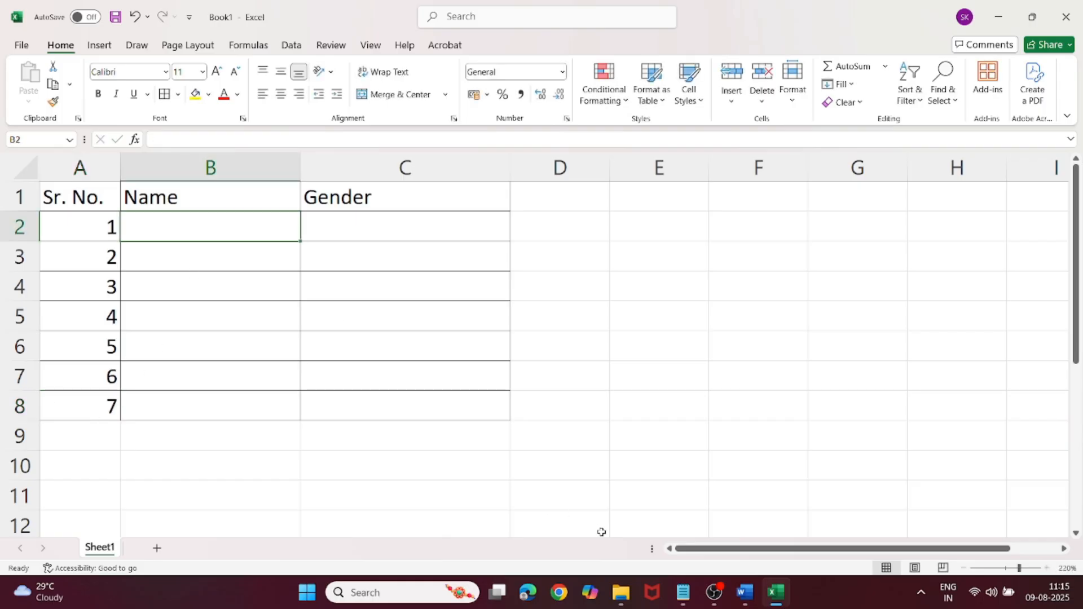
# Compare the table with the Word sample, then return to the Excel workbook
pyautogui.click(774, 593)
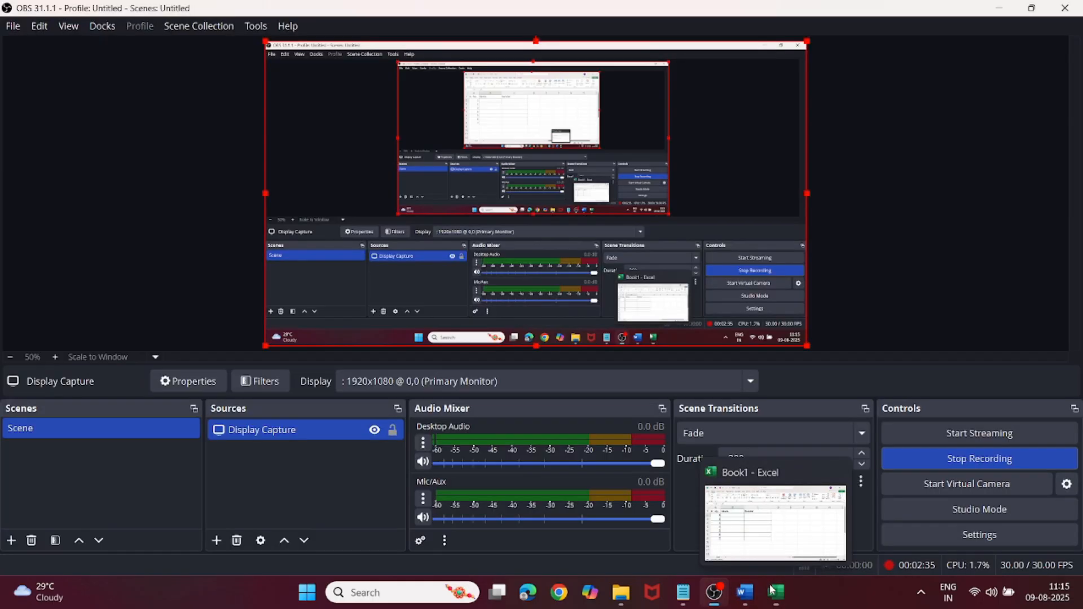
pyautogui.click(774, 592)
pyautogui.click(744, 594)
pyautogui.click(745, 593)
pyautogui.click(744, 596)
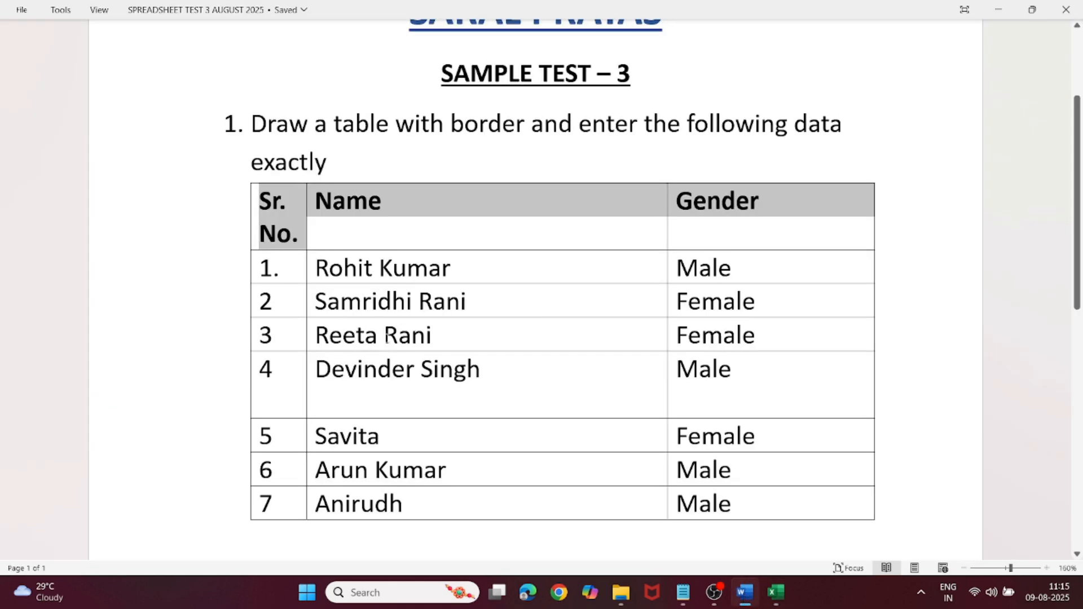
pyautogui.click(776, 592)
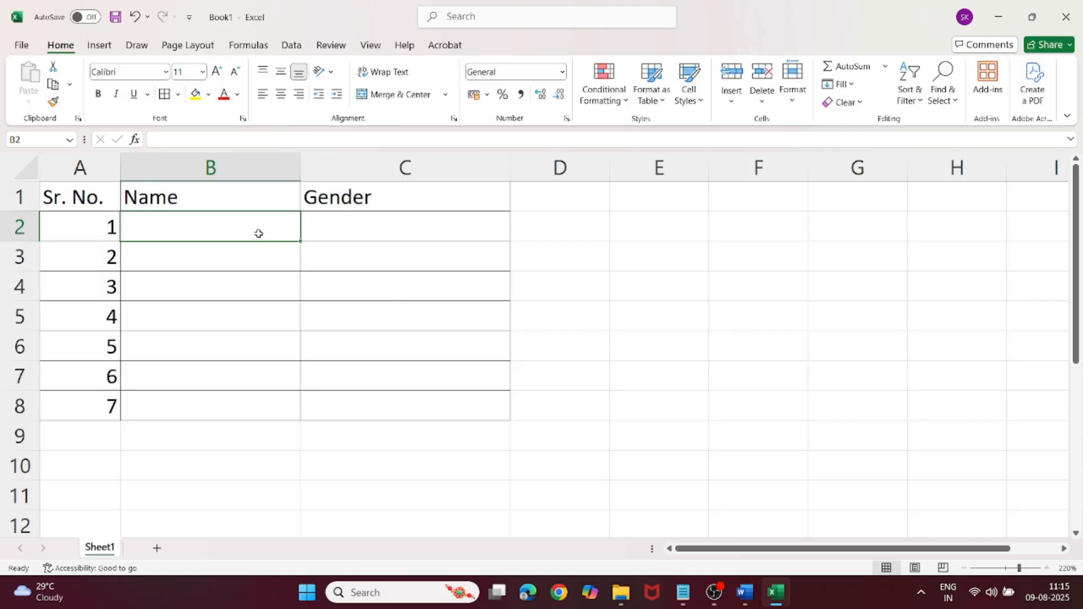
pyautogui.write('Rohit K')
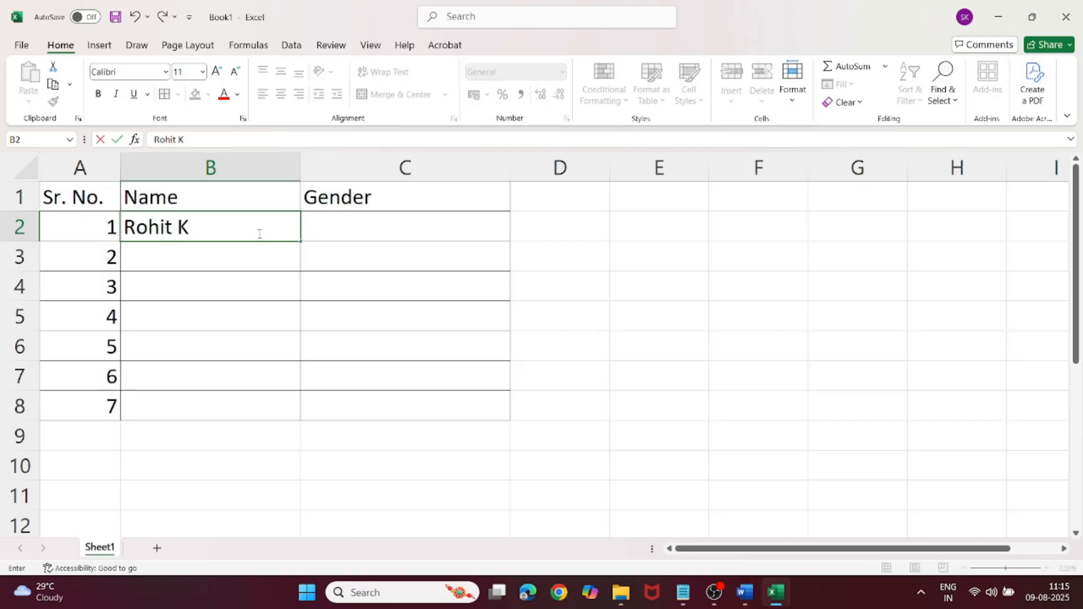
pyautogui.write('umar')
pyautogui.press('Return')
pyautogui.write('S')
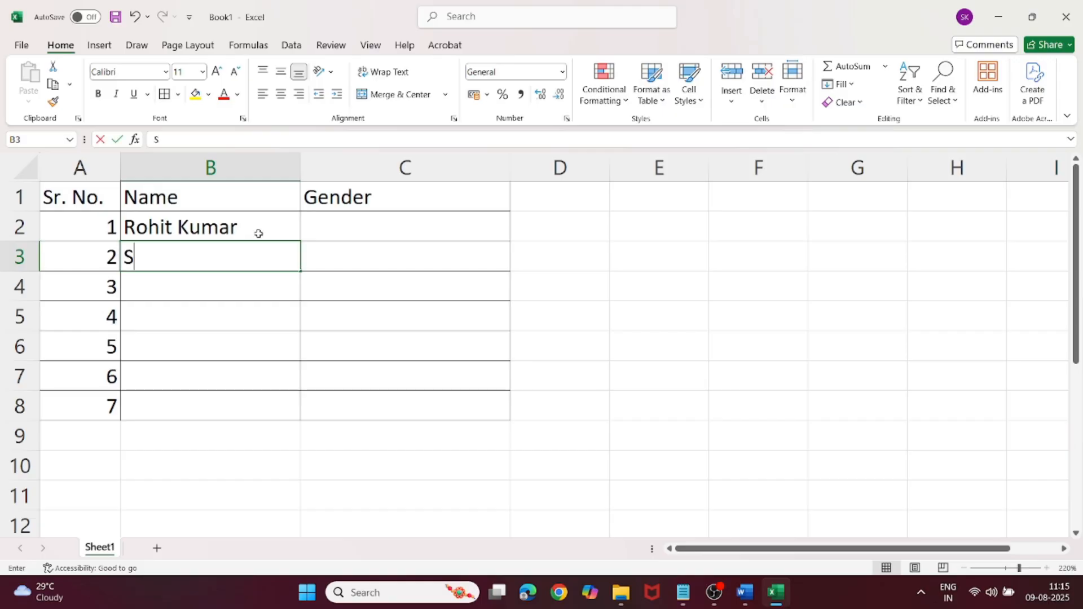
pyautogui.write('amridhi Rani')
pyautogui.press('Return')
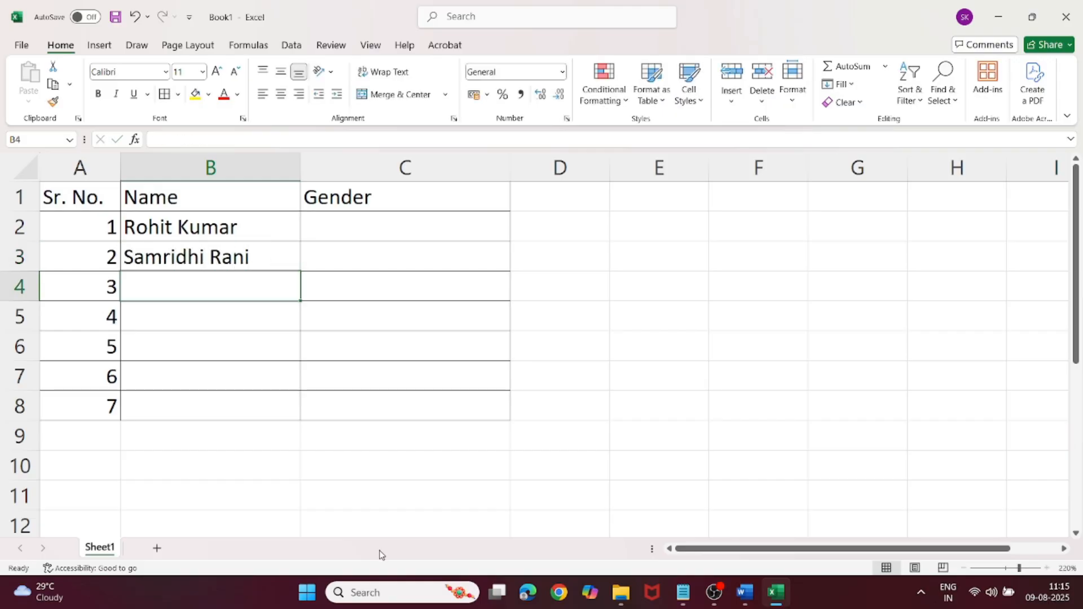
pyautogui.click(743, 592)
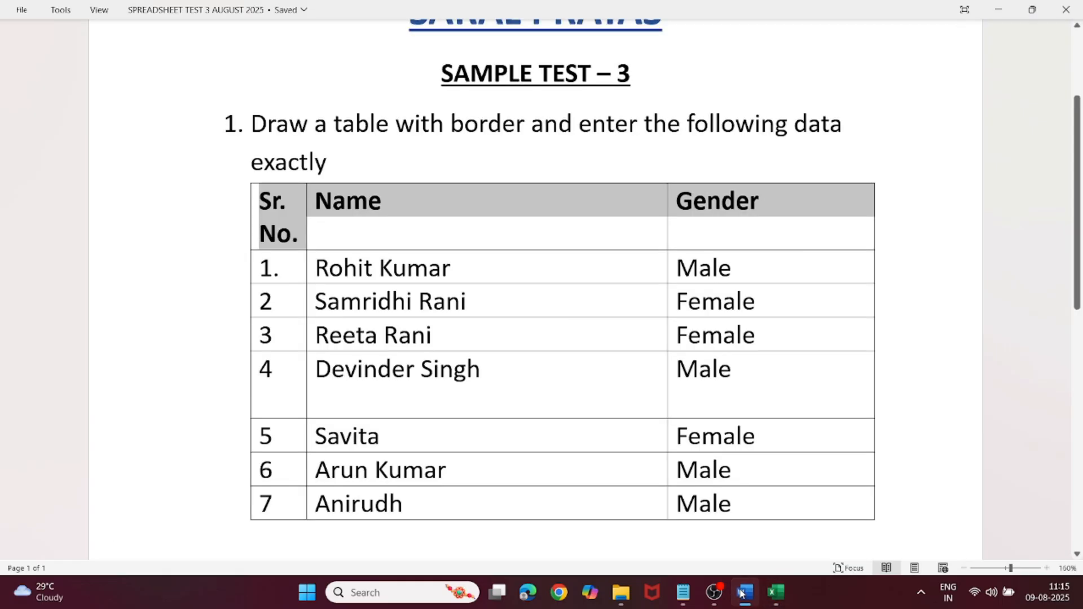
pyautogui.click(744, 592)
pyautogui.write('R')
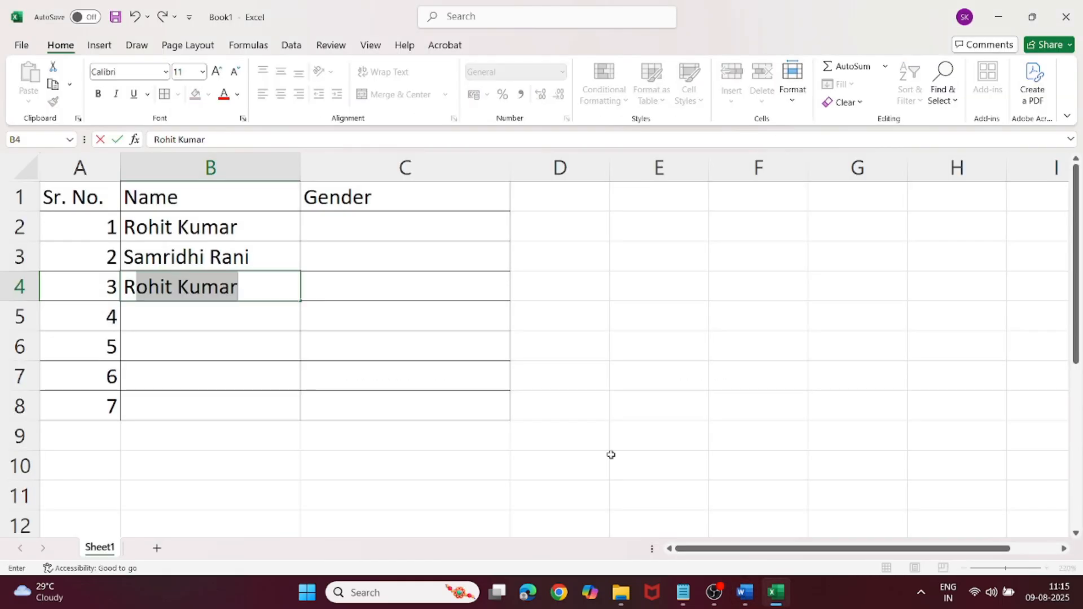
pyautogui.write('eeta Rani')
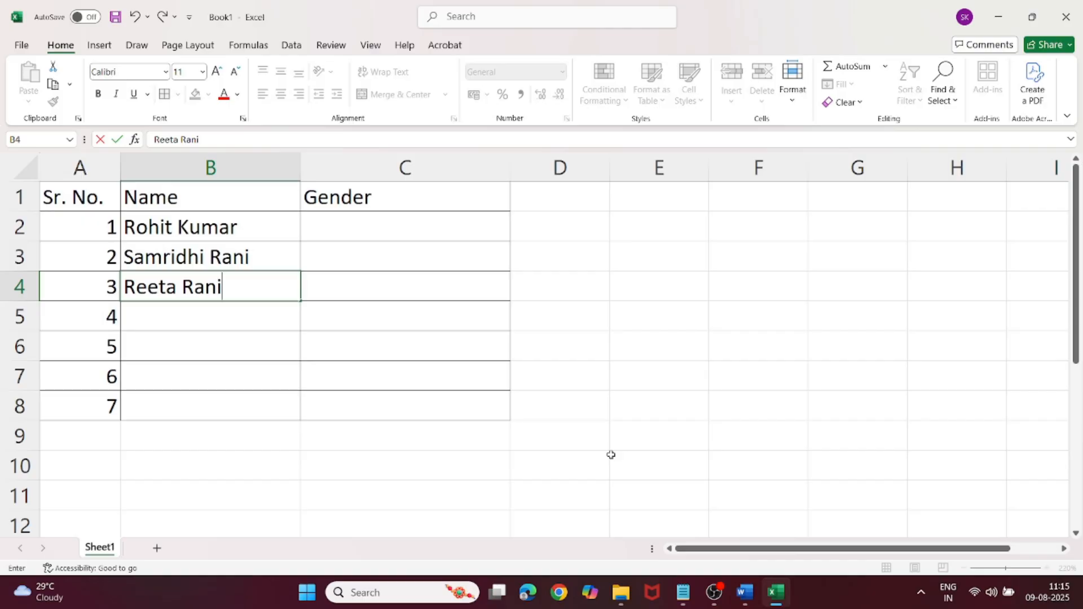
pyautogui.press('Return')
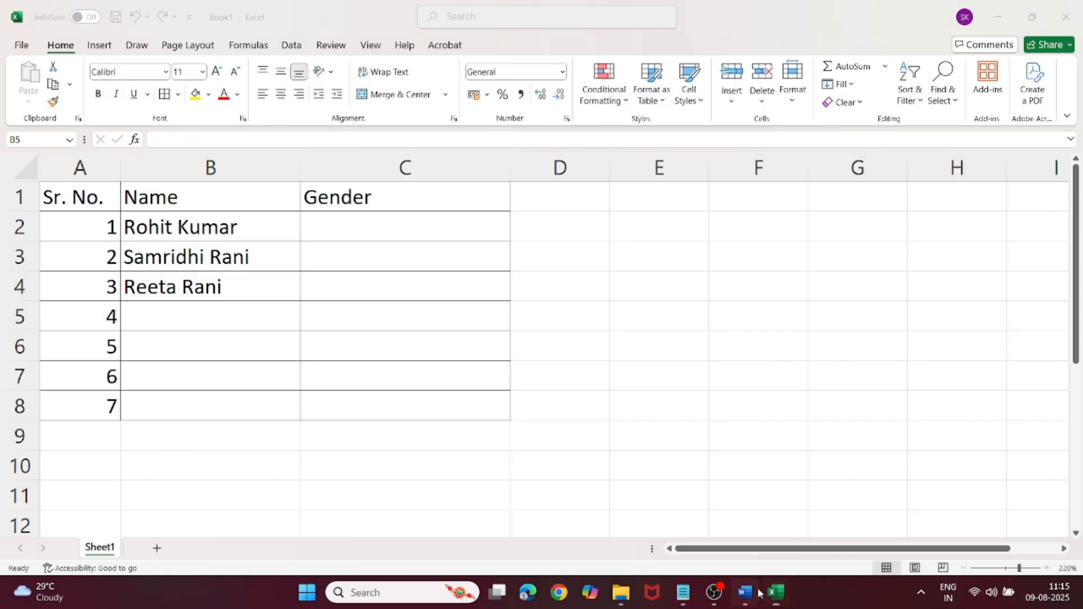
pyautogui.click(757, 592)
pyautogui.click(753, 593)
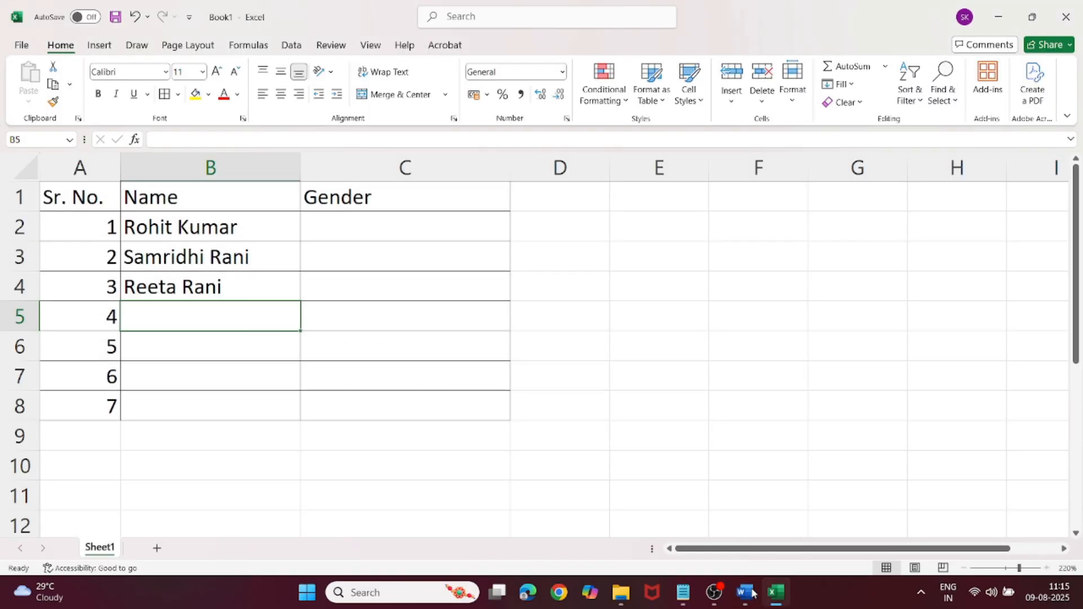
pyautogui.write('Devinder Sonm')
pyautogui.press('BackSpace')
pyautogui.press('BackSpace')
pyautogui.press('BackSpace')
pyautogui.write('ingh')
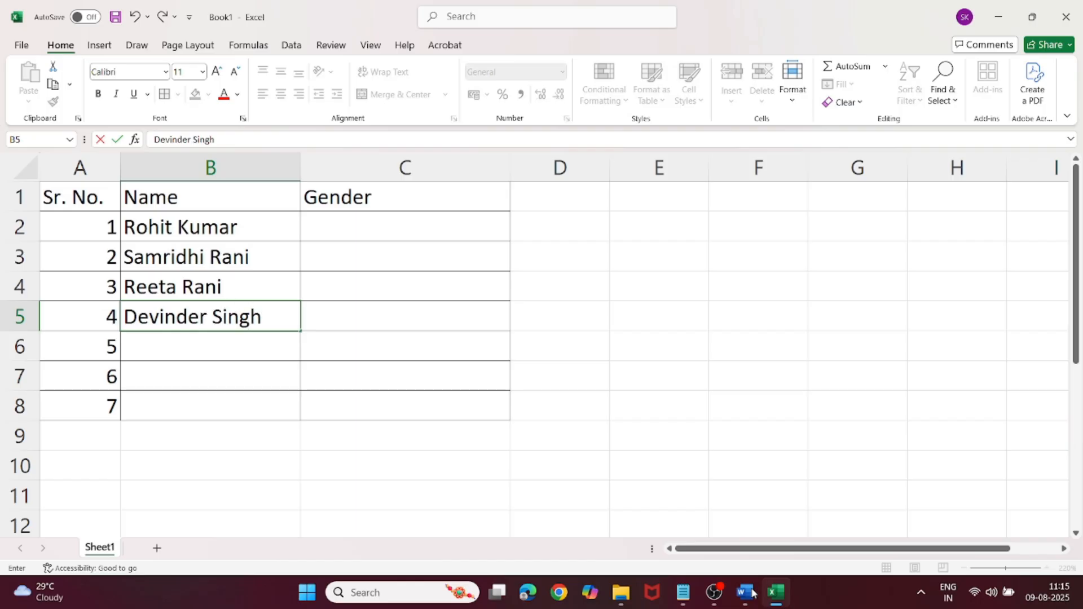
pyautogui.click(281, 341)
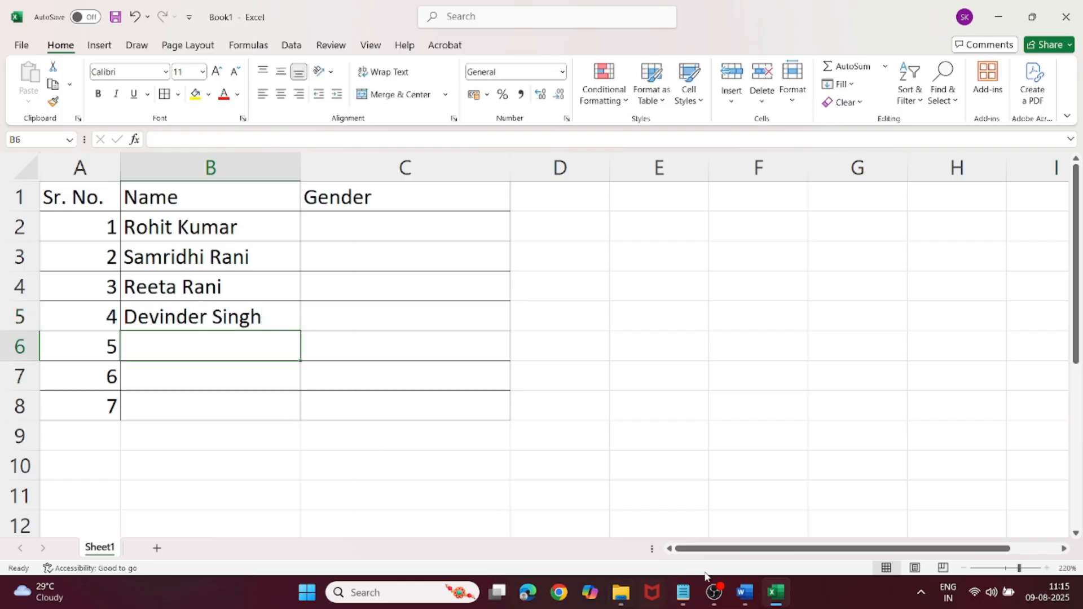
pyautogui.click(743, 594)
pyautogui.click(742, 595)
pyautogui.write('Savid')
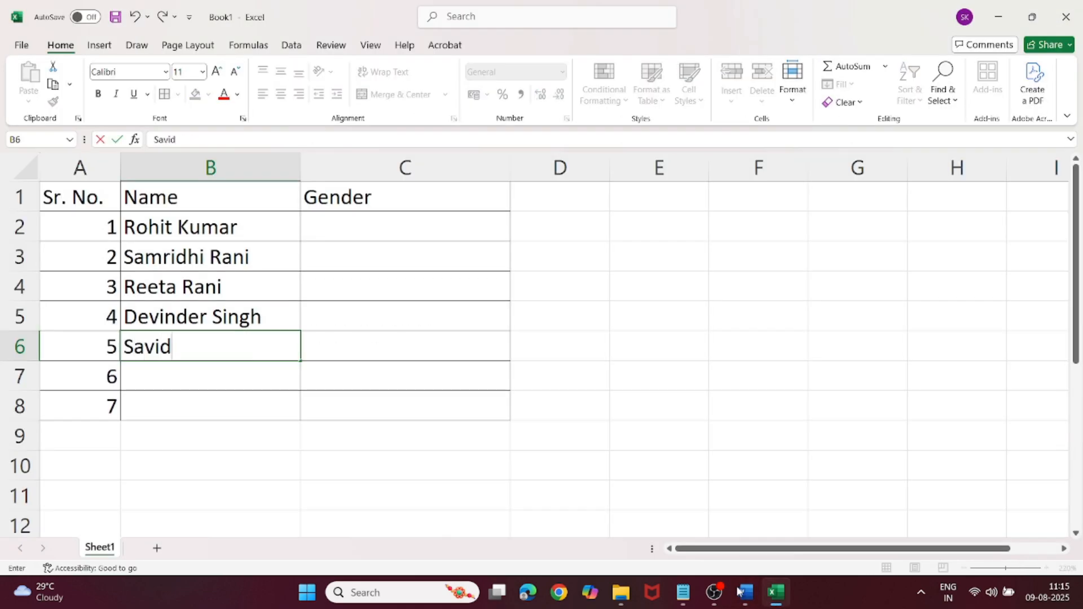
pyautogui.press('BackSpace')
pyautogui.write('ta')
pyautogui.press('Return')
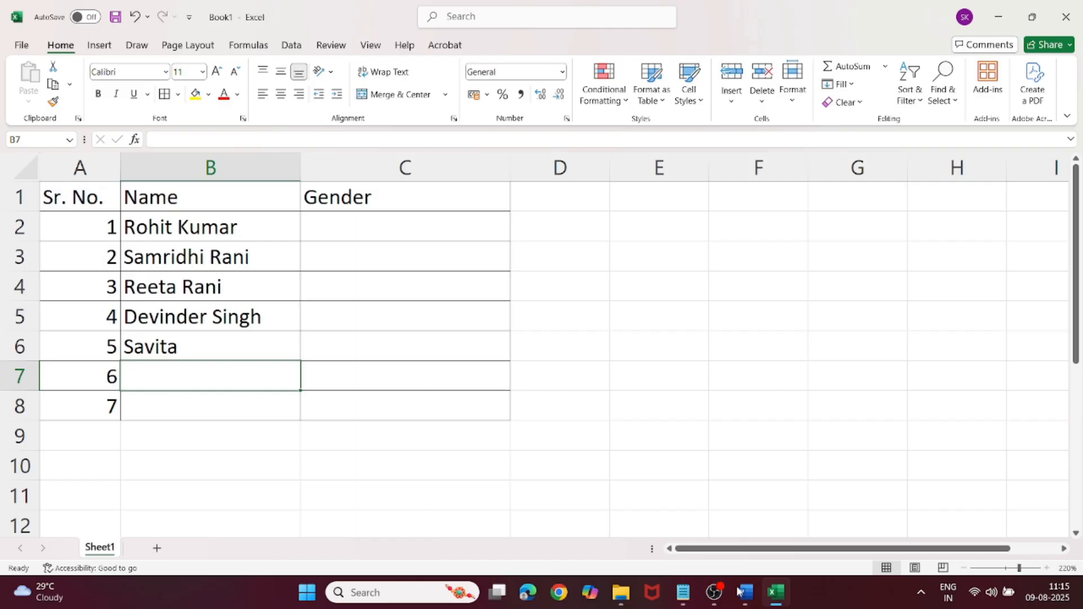
pyautogui.click(744, 592)
pyautogui.click(739, 595)
pyautogui.write('Arun Kumj')
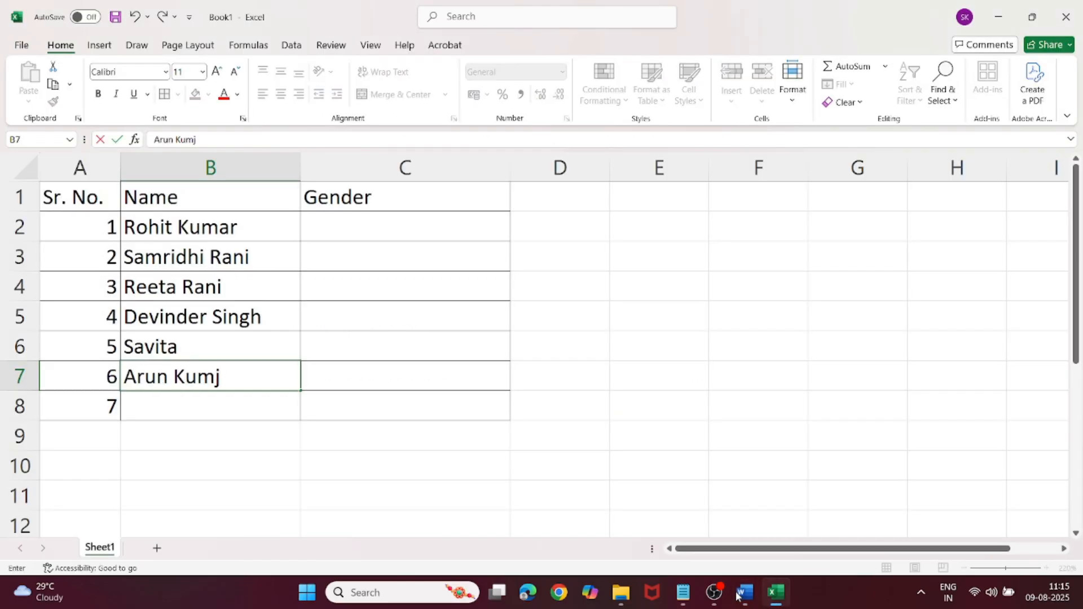
pyautogui.press('BackSpace')
pyautogui.write('ar')
pyautogui.press('Return')
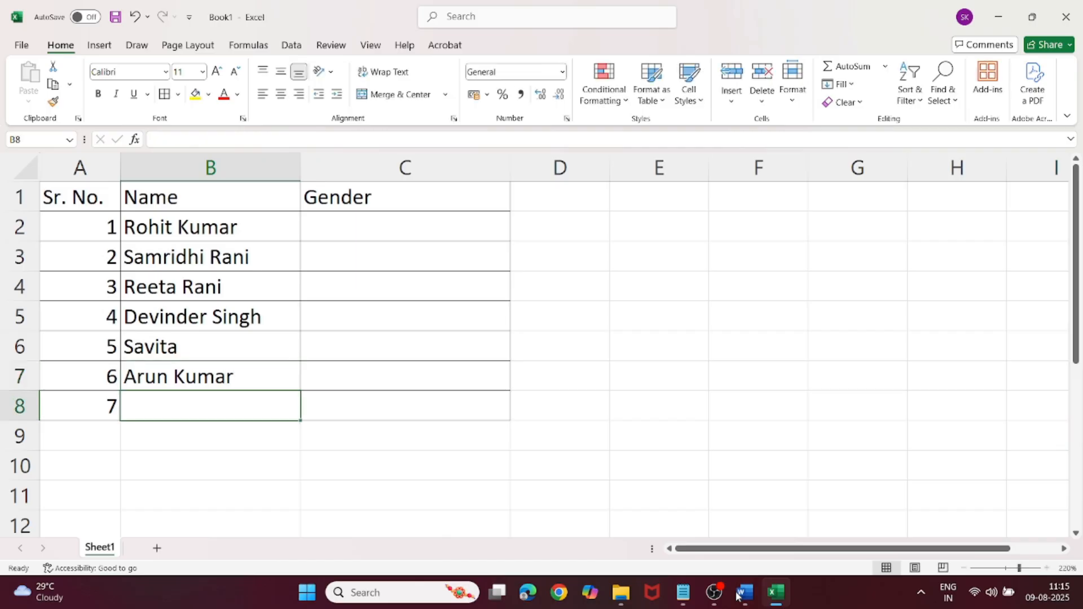
pyautogui.click(745, 604)
pyautogui.click(744, 603)
pyautogui.write('Anirud')
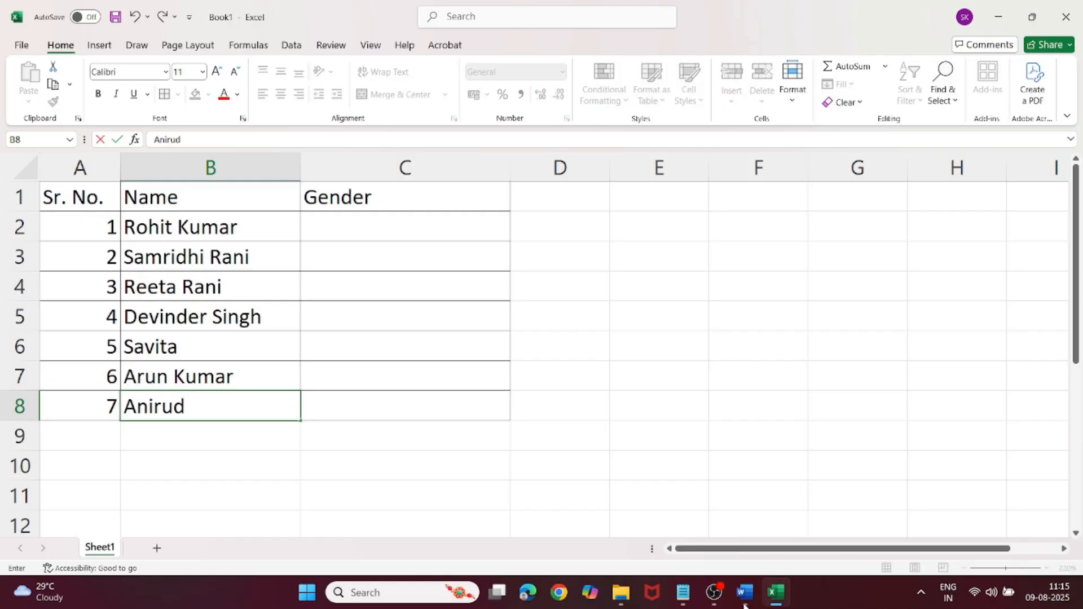
pyautogui.write('h')
# Check the Gender column in the Word sample and select cell C2
pyautogui.click(776, 594)
pyautogui.click(775, 594)
pyautogui.click(746, 596)
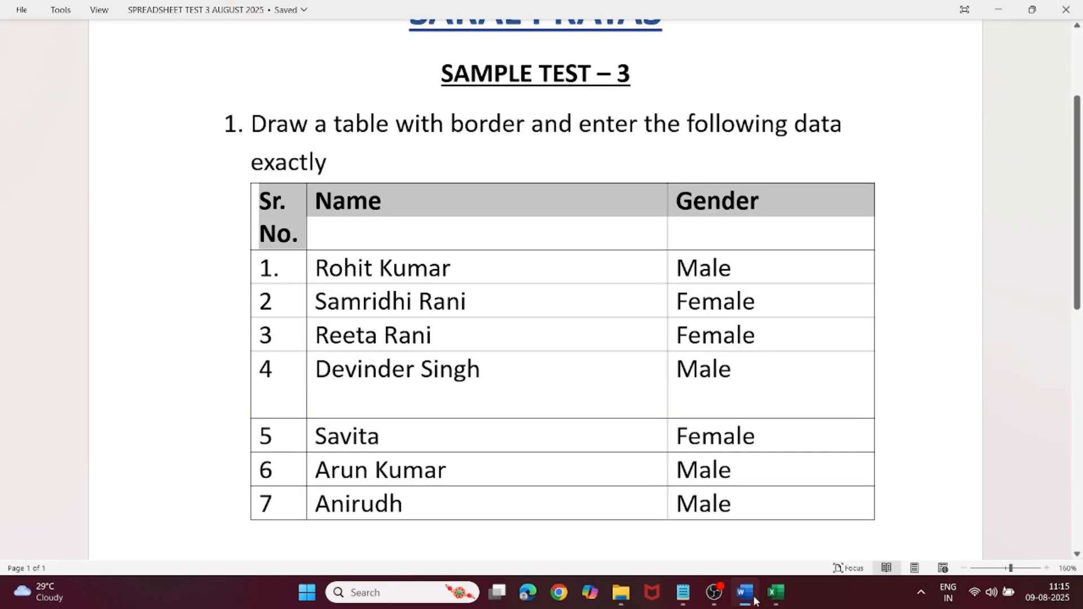
pyautogui.click(775, 594)
pyautogui.click(350, 232)
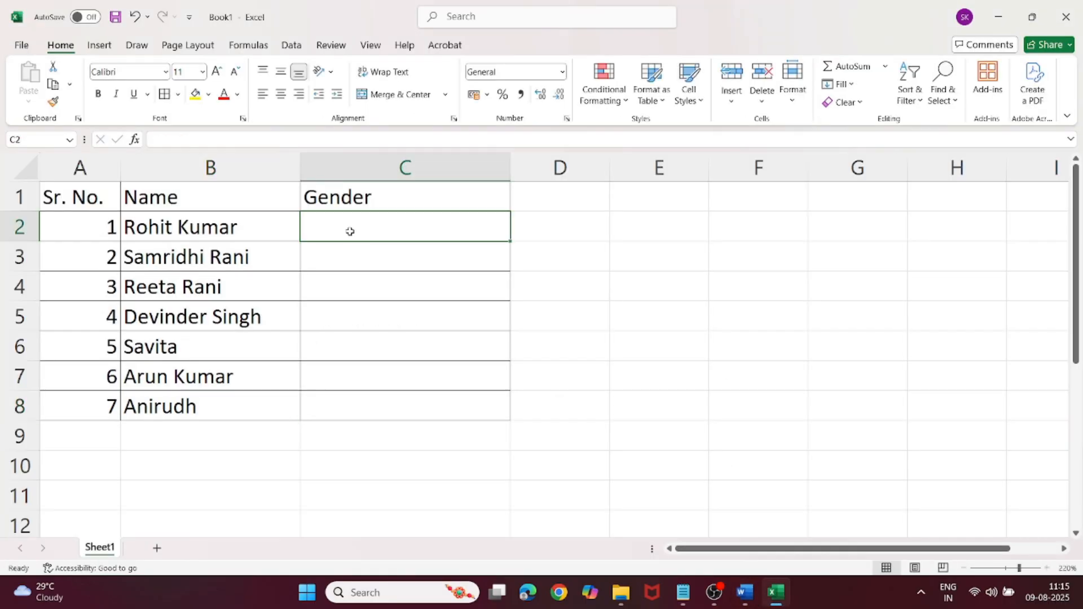
# Enter Male, Female, Female, Male, Female, Male, Male in C2:C8, then select header row A1:C1
pyautogui.write('Make')
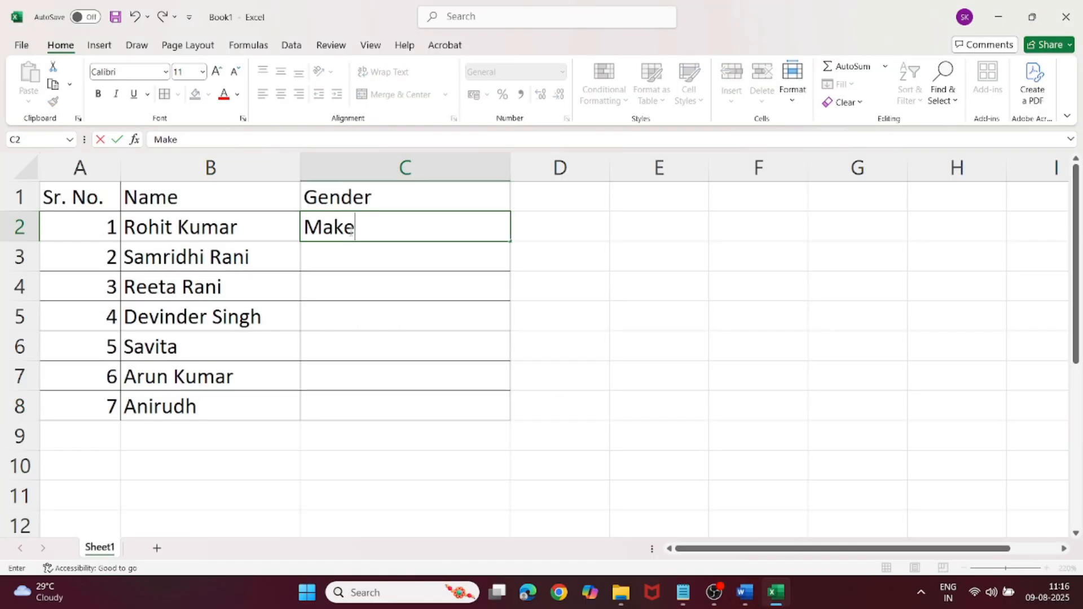
pyautogui.press('BackSpace')
pyautogui.press('BackSpace')
pyautogui.write('le')
pyautogui.press('Return')
pyautogui.write('Female')
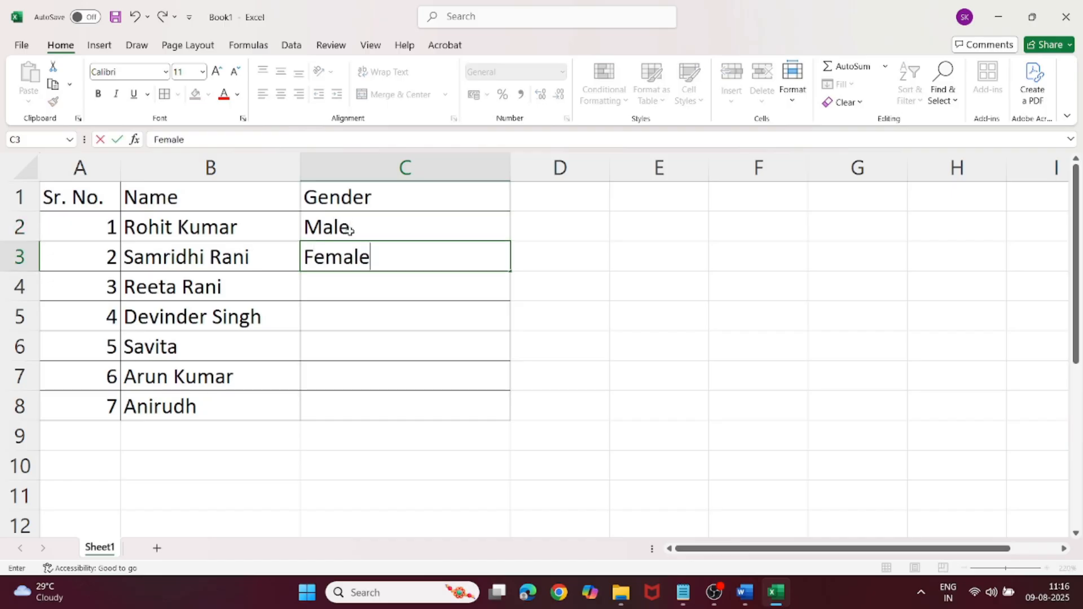
pyautogui.press('Return')
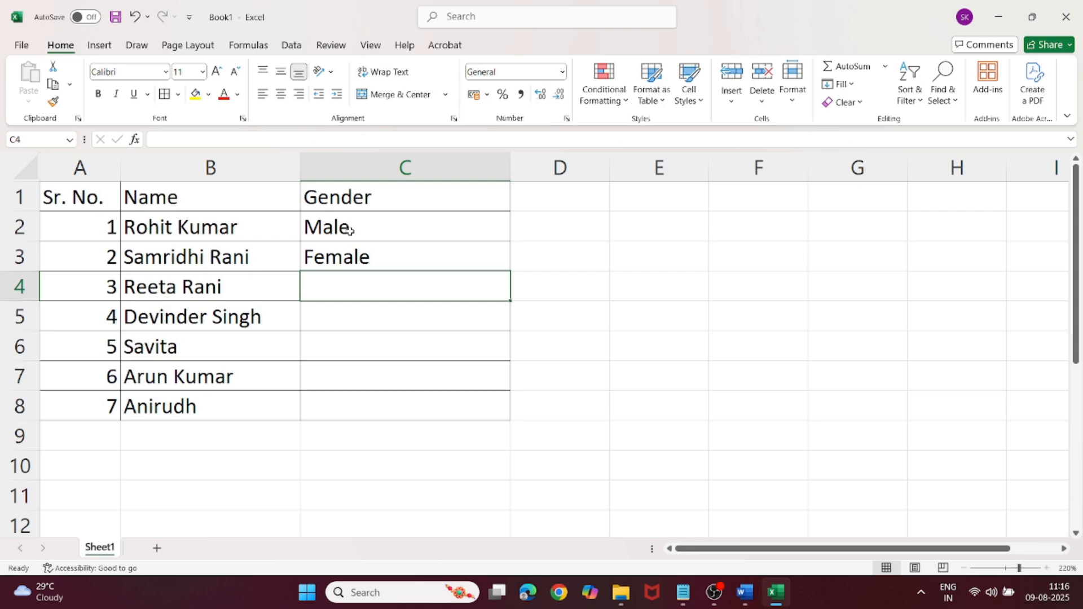
pyautogui.write('Female')
pyautogui.press('Return')
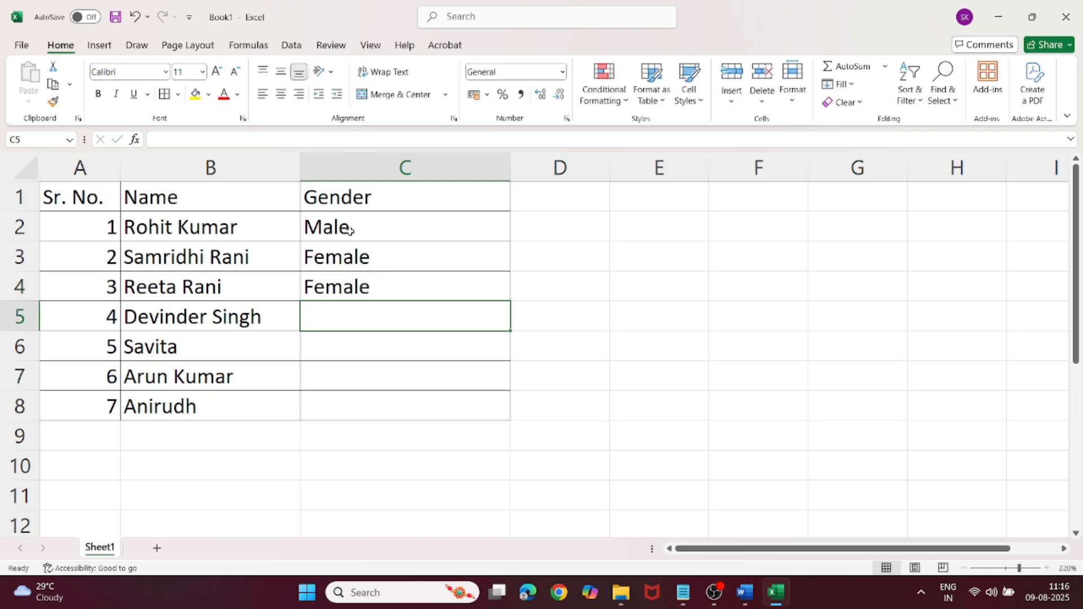
pyautogui.write('M')
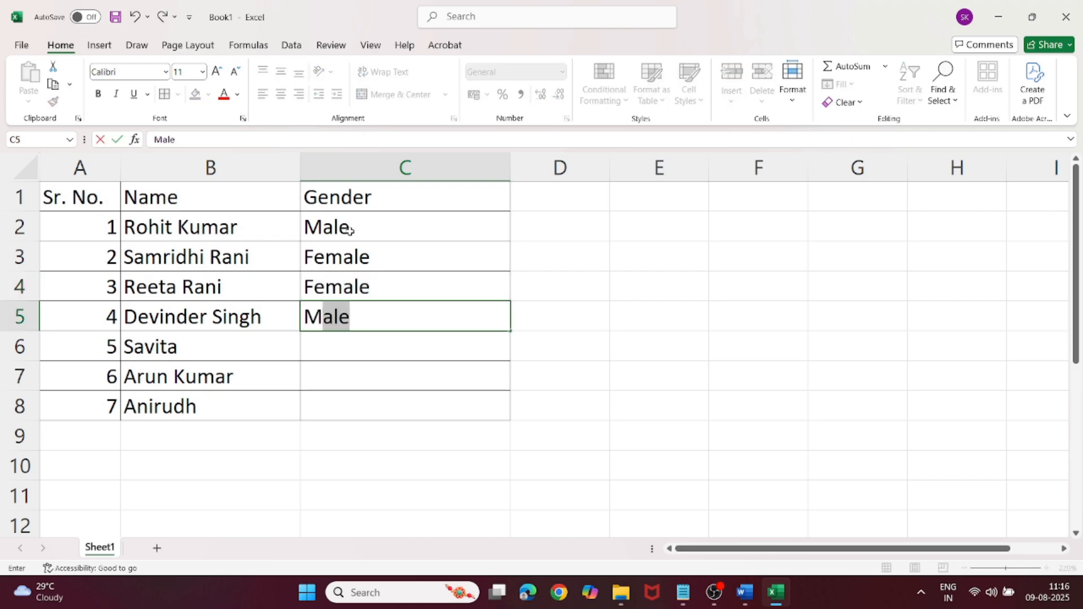
pyautogui.press('Return')
pyautogui.write('Female')
pyautogui.press('Return')
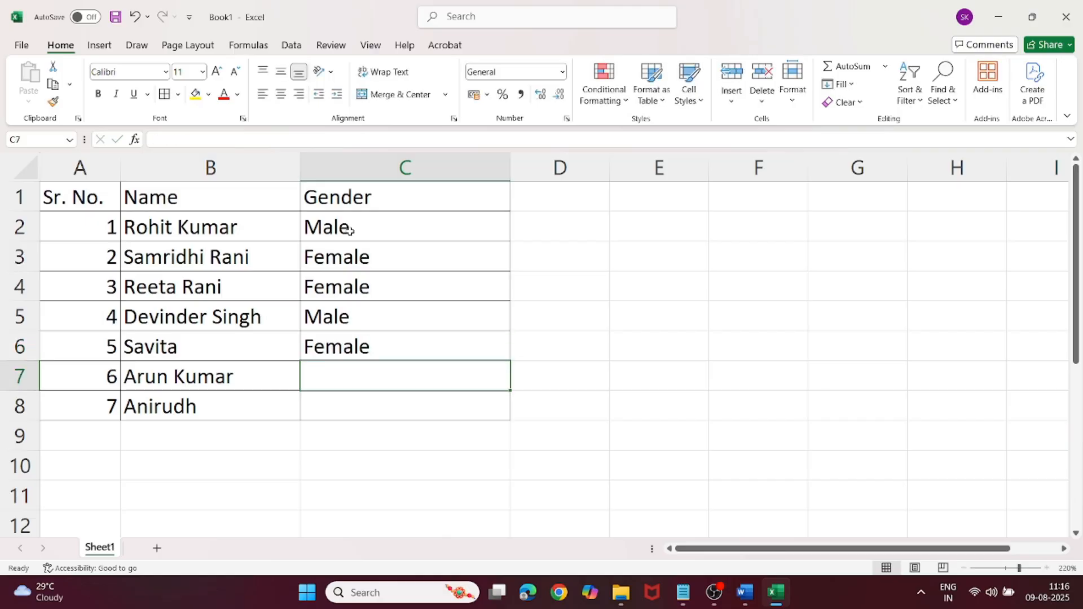
pyautogui.write('m')
pyautogui.press('Return')
pyautogui.write('m')
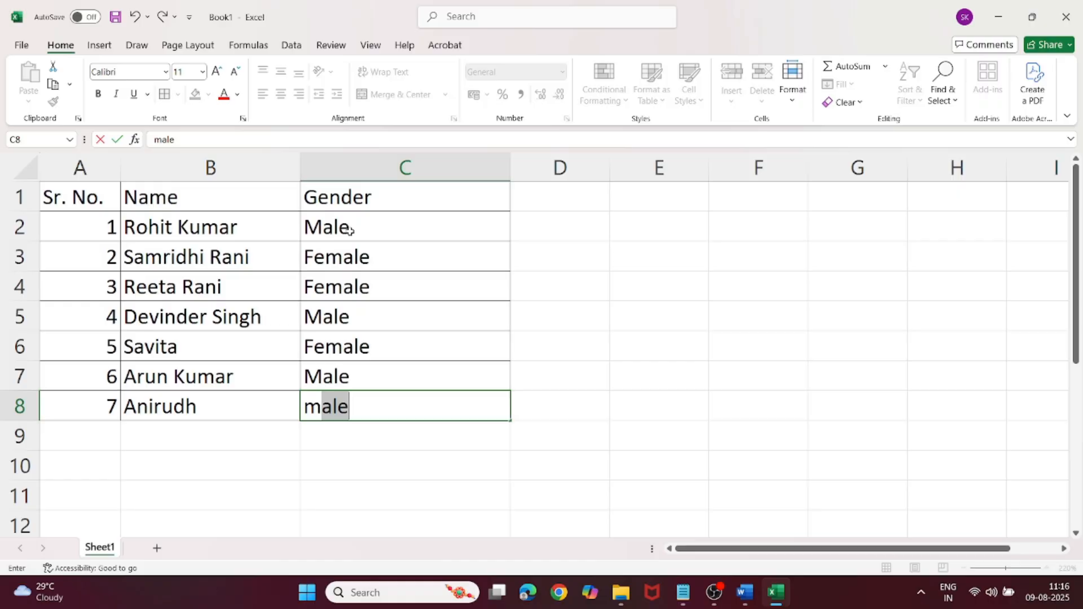
pyautogui.press('Return')
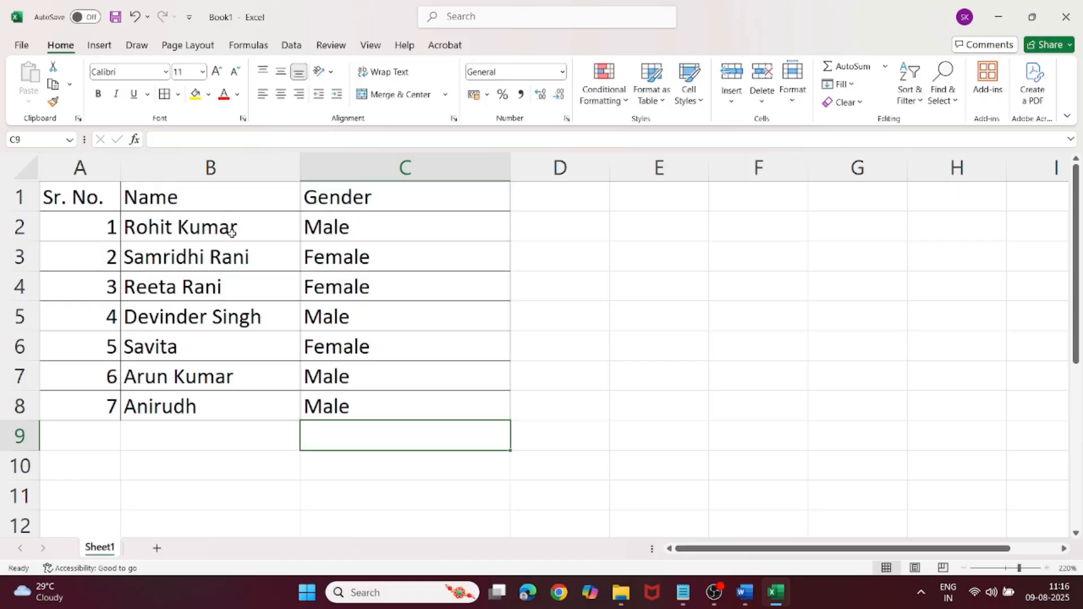
pyautogui.click(104, 197)
pyautogui.moveTo(105, 197); pyautogui.dragTo(304, 196)
# Make the header row A1:C1 bold to match the Word sample
pyautogui.click(745, 593)
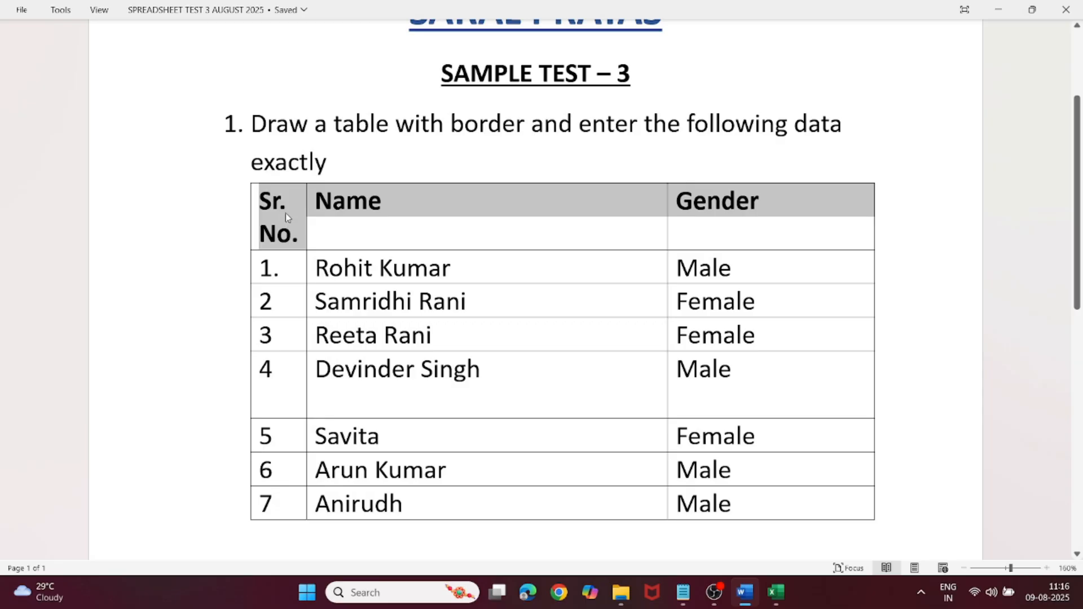
pyautogui.click(745, 592)
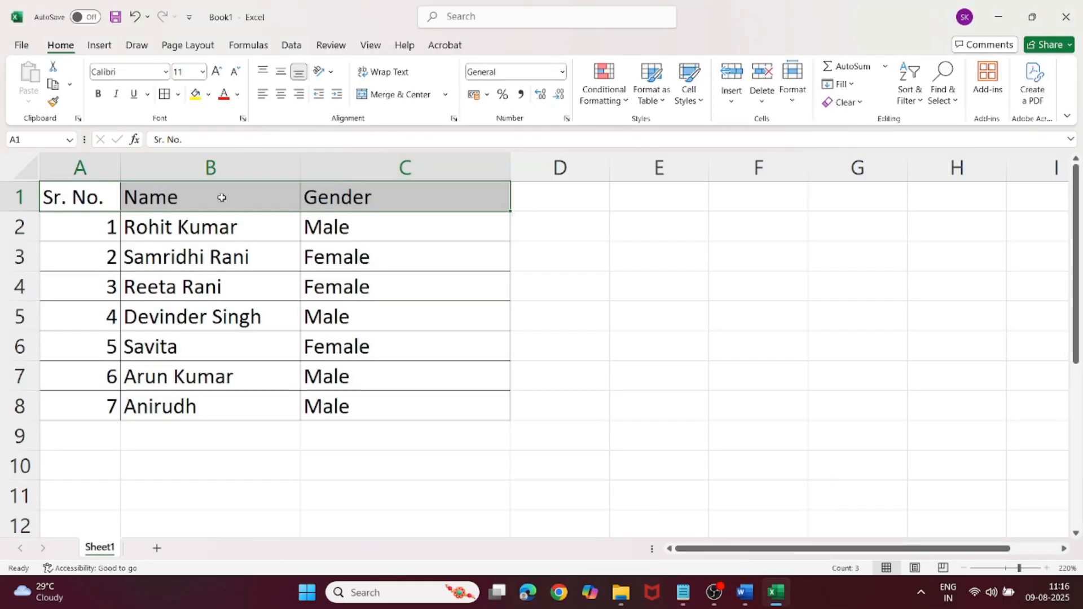
pyautogui.moveTo(91, 196); pyautogui.dragTo(330, 196)
pyautogui.hotkey('ctrl', 'b')
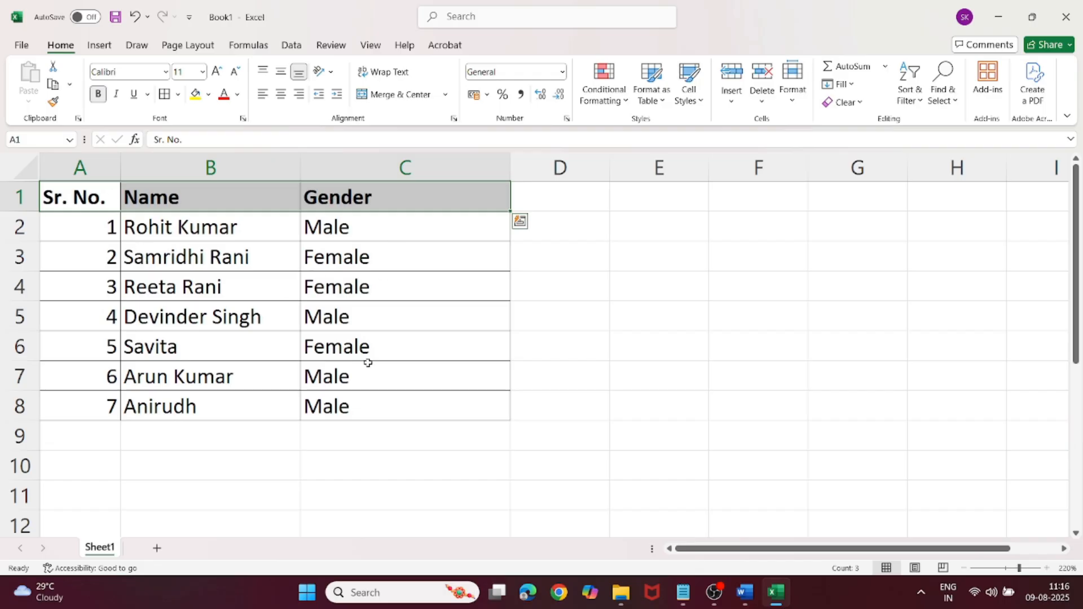
# Left-align the serial numbers in column A, then scroll to the Word task instructions
pyautogui.click(743, 592)
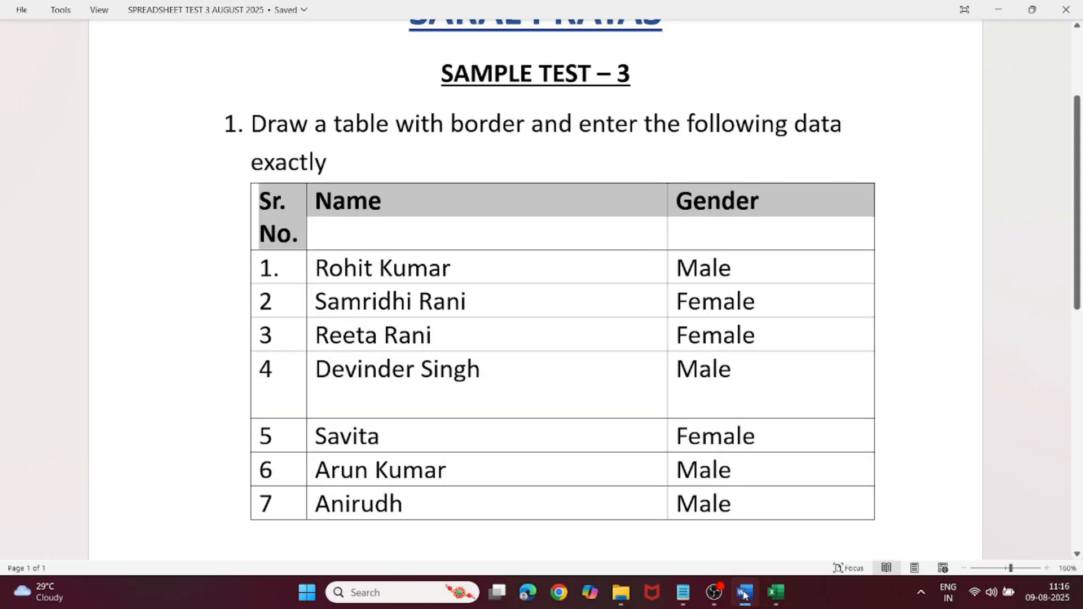
pyautogui.click(775, 593)
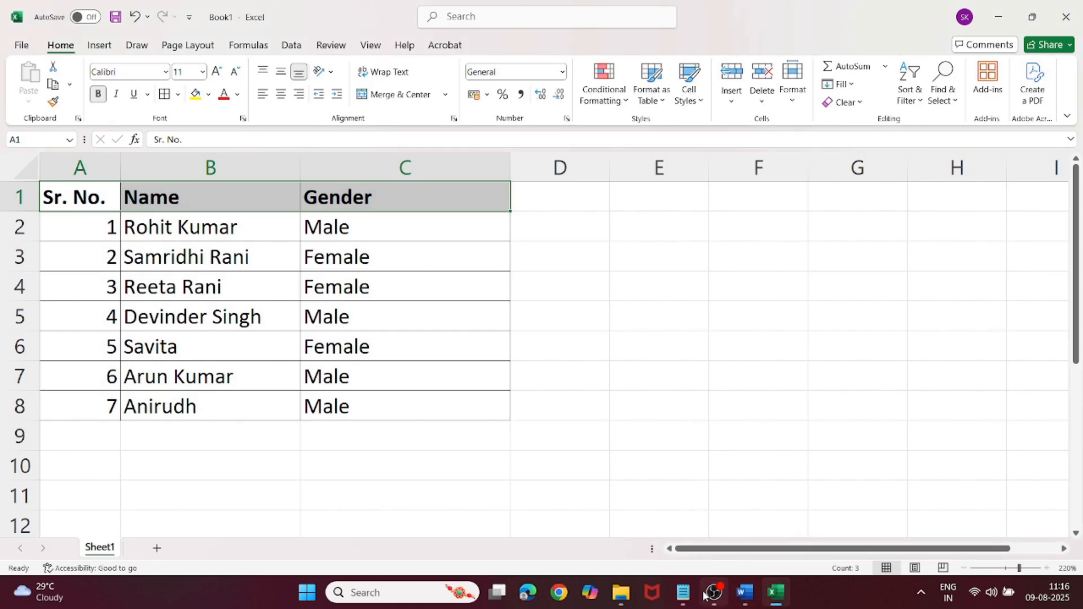
pyautogui.click(743, 595)
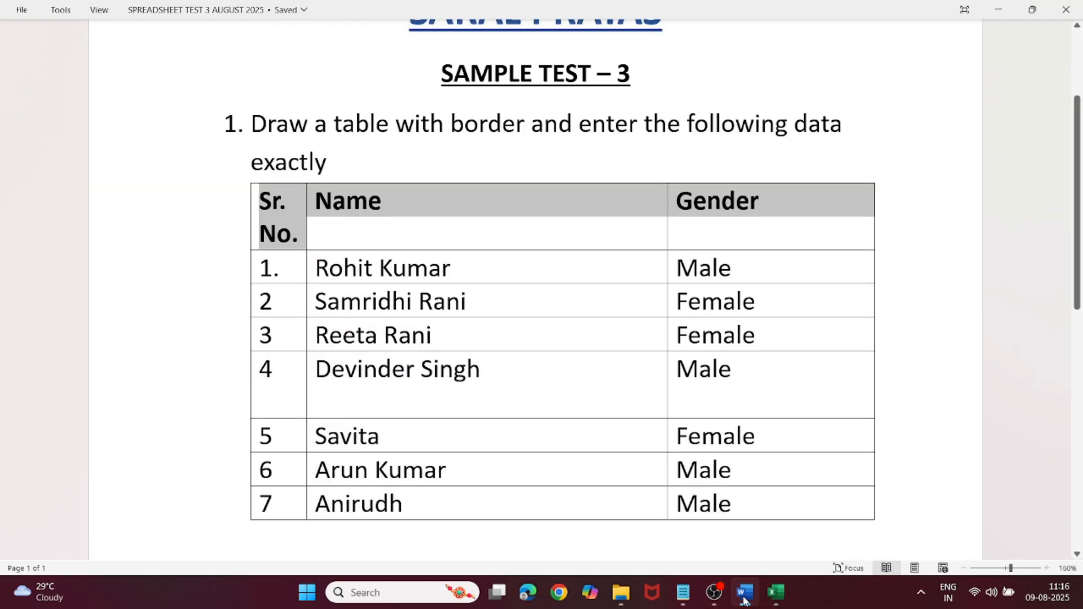
pyautogui.click(775, 592)
pyautogui.moveTo(91, 203); pyautogui.dragTo(90, 394)
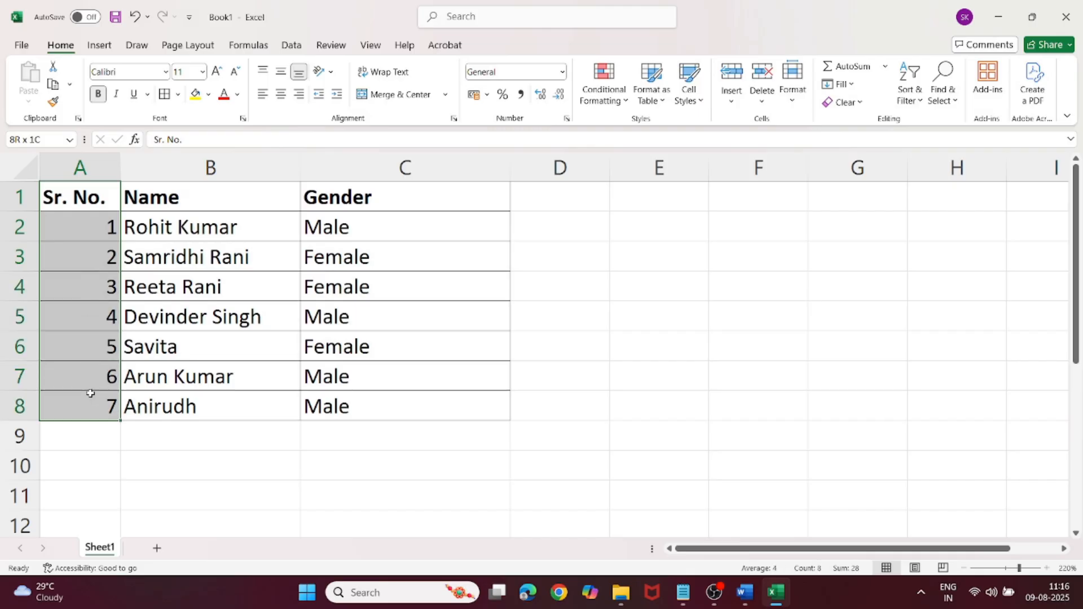
pyautogui.click(263, 94)
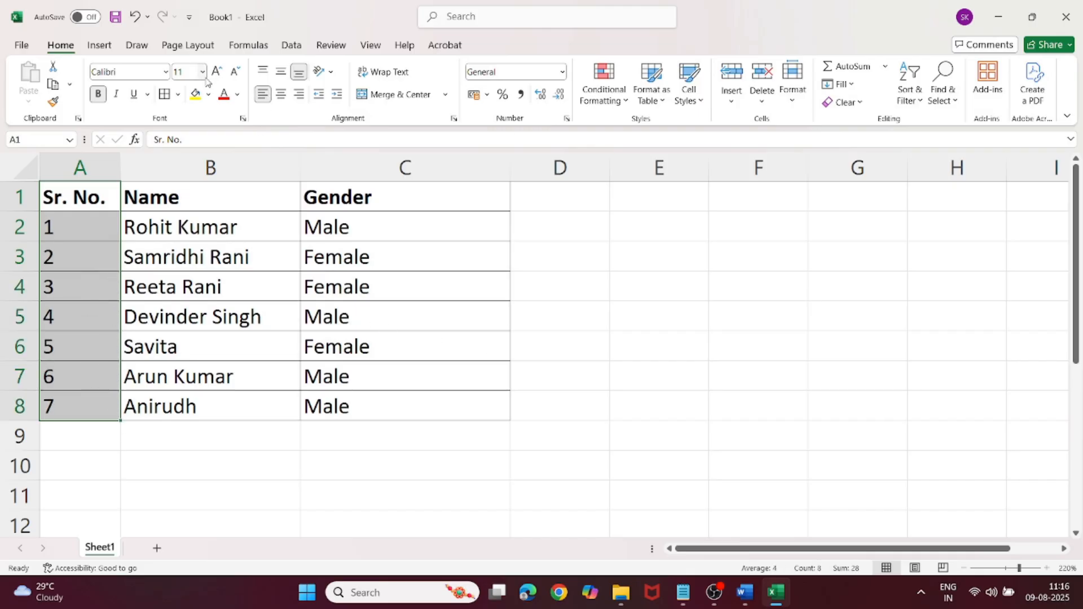
pyautogui.click(788, 596)
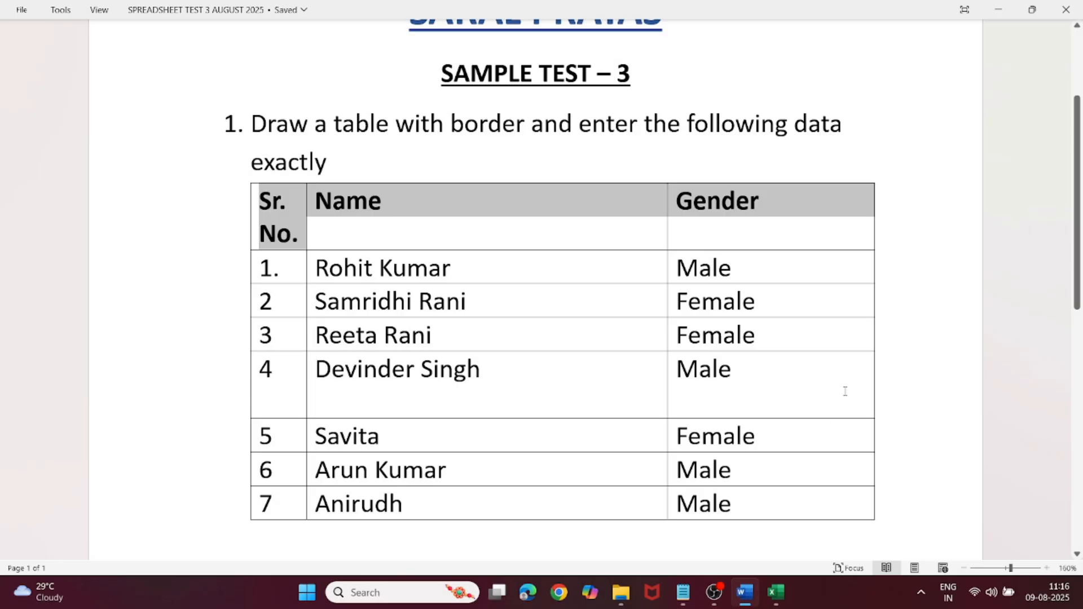
pyautogui.scroll(-6, 819, 367)
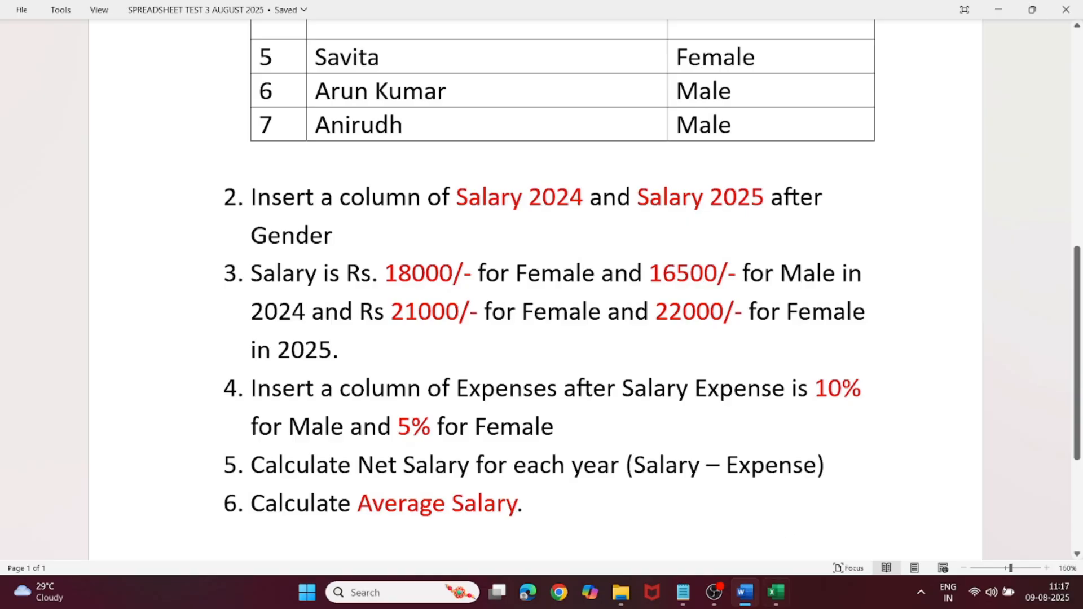
# Apply All Borders to cells D1:E8 beside the Gender column
pyautogui.click(774, 593)
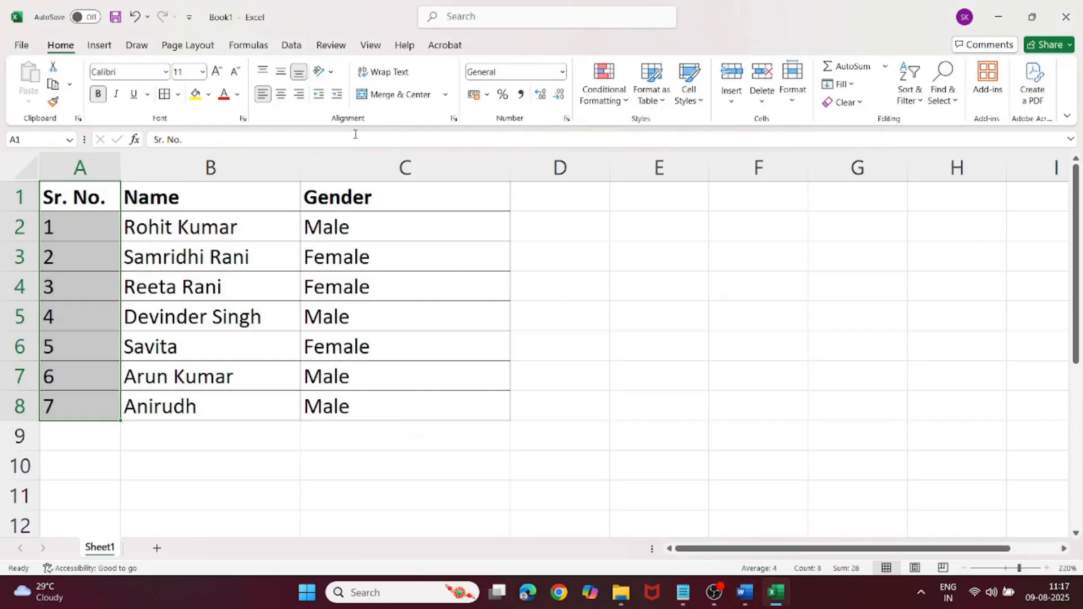
pyautogui.moveTo(544, 204); pyautogui.dragTo(670, 399)
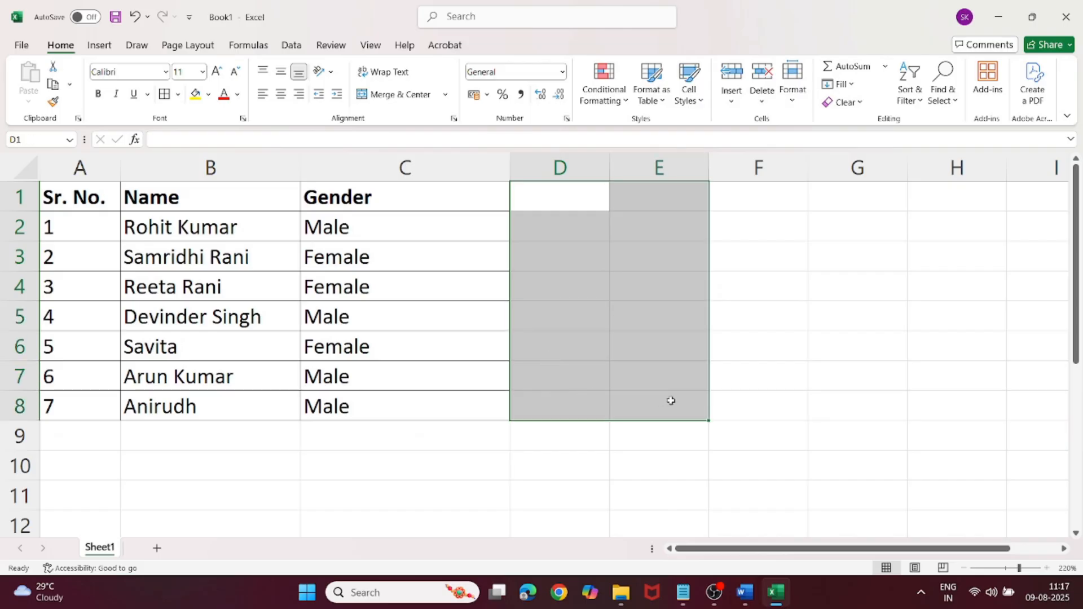
pyautogui.click(177, 94)
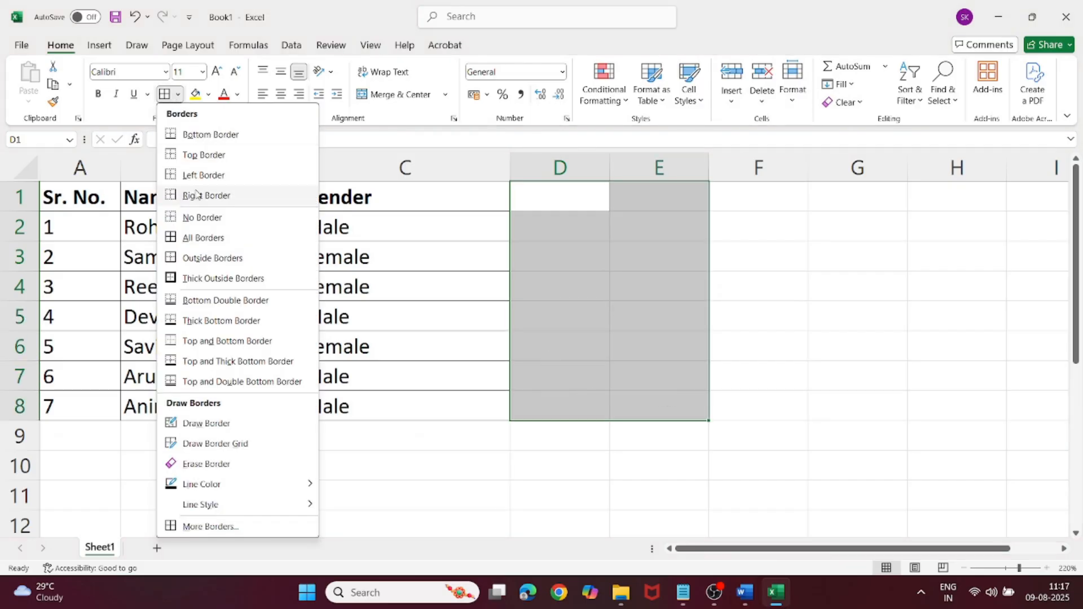
pyautogui.click(203, 237)
# Type the headings Salary 2024 in D1 and Salary 2025 in E1
pyautogui.click(563, 202)
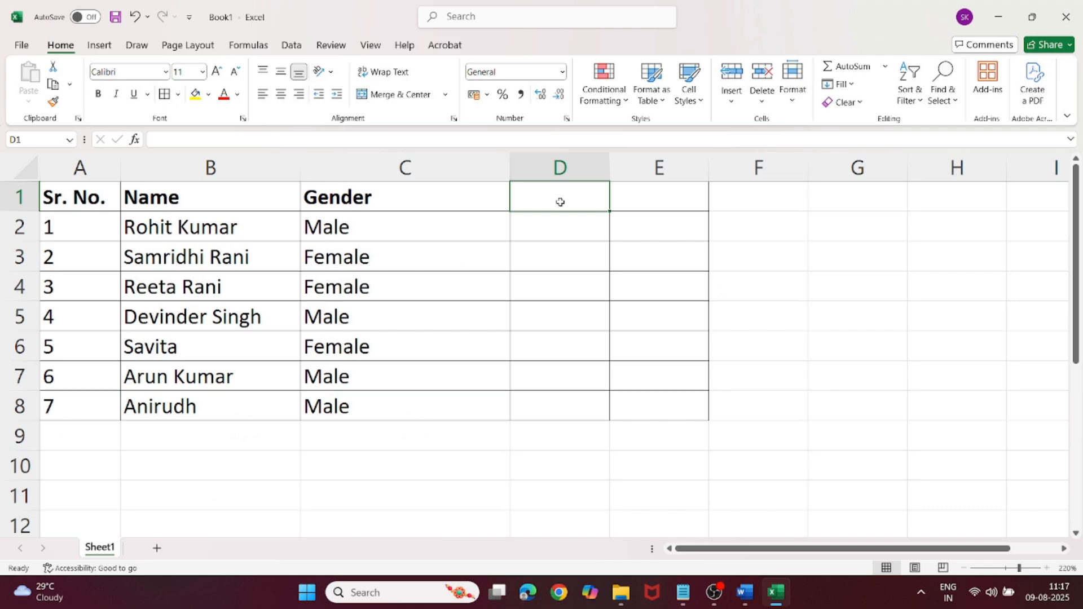
pyautogui.write('Salary 2024')
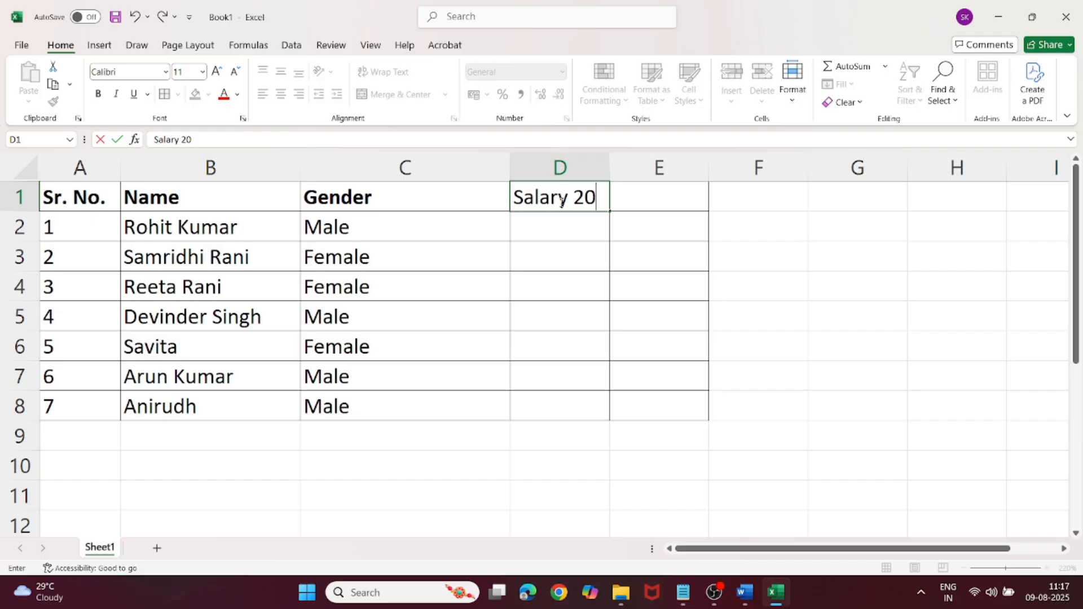
pyautogui.click(632, 221)
pyautogui.click(637, 204)
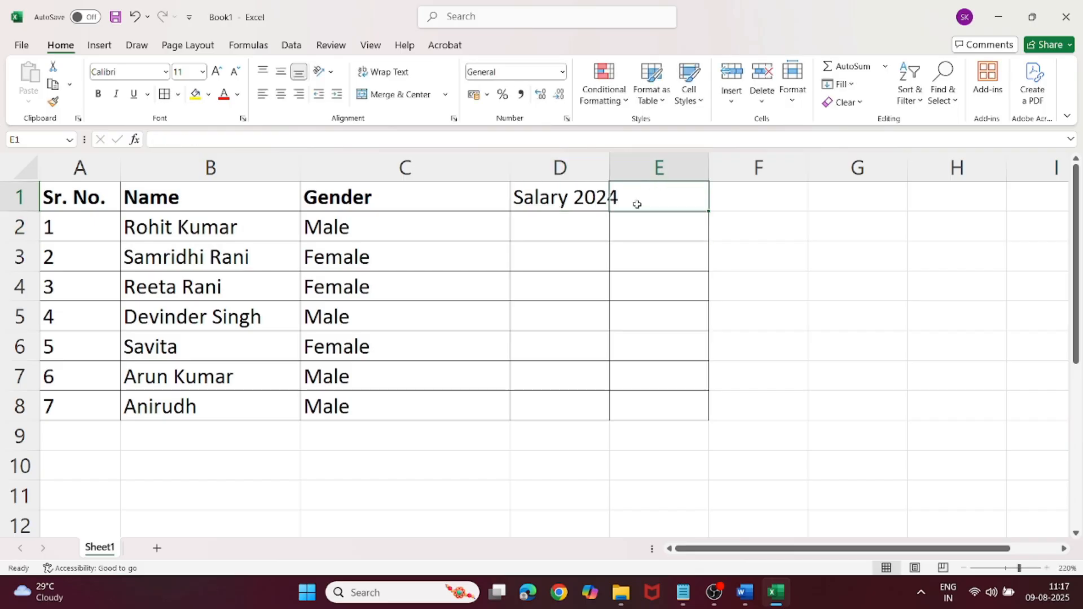
pyautogui.write('Salarya')
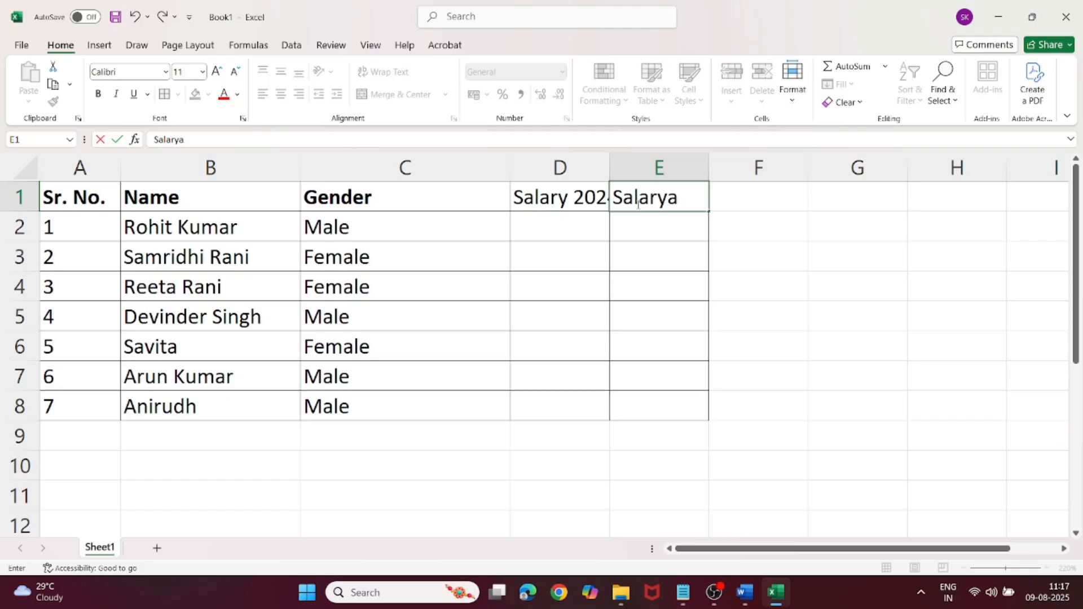
pyautogui.press('BackSpace')
pyautogui.write('2025')
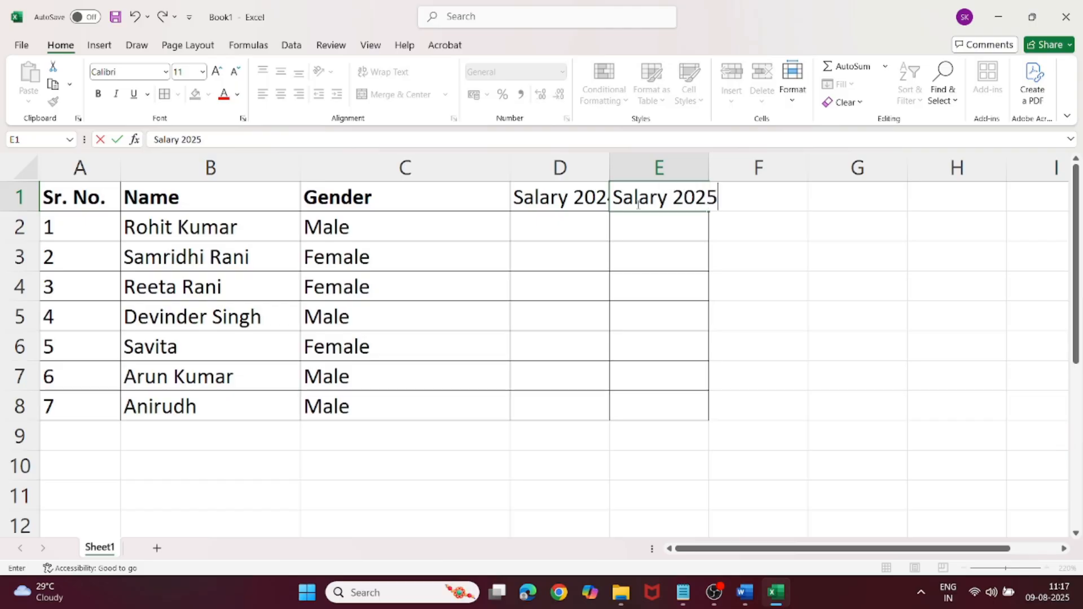
pyautogui.click(584, 198)
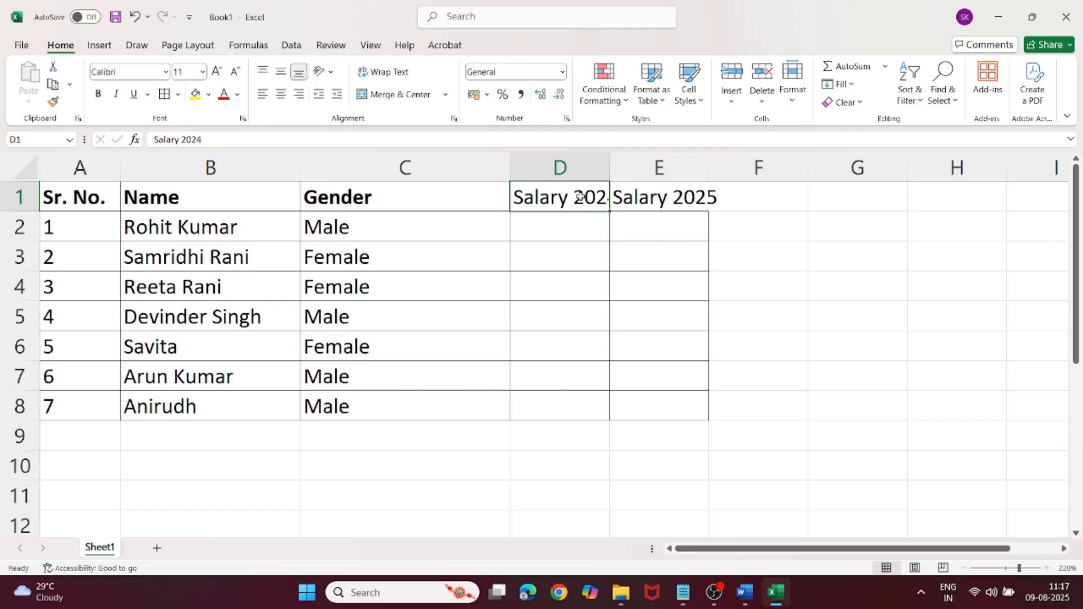
# Turn on Wrap Text for the whole table A1:E8
pyautogui.click(385, 72)
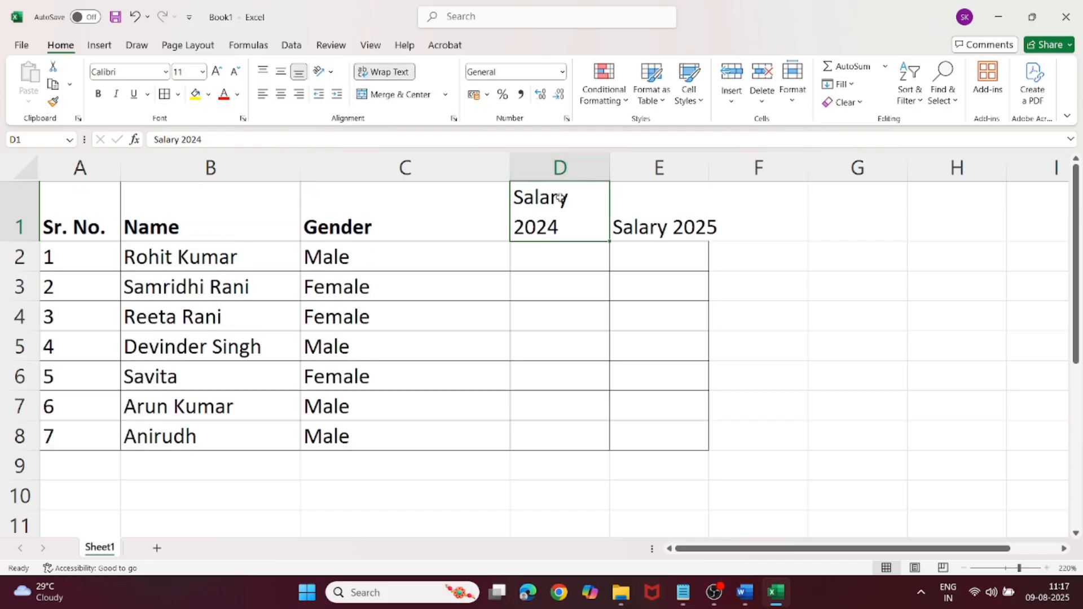
pyautogui.moveTo(90, 203); pyautogui.dragTo(660, 427)
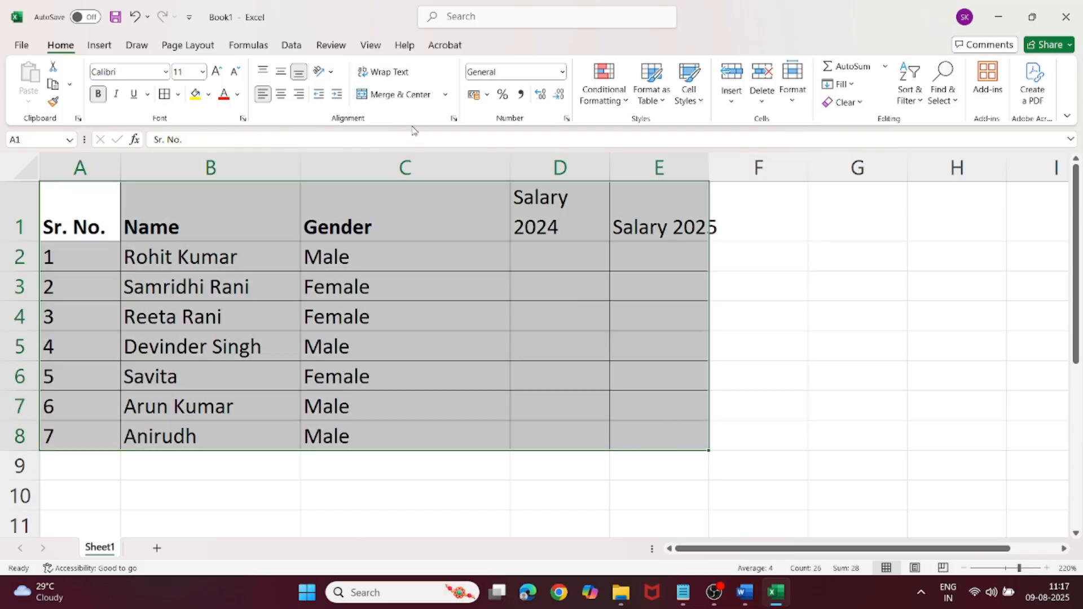
pyautogui.click(391, 73)
pyautogui.click(846, 316)
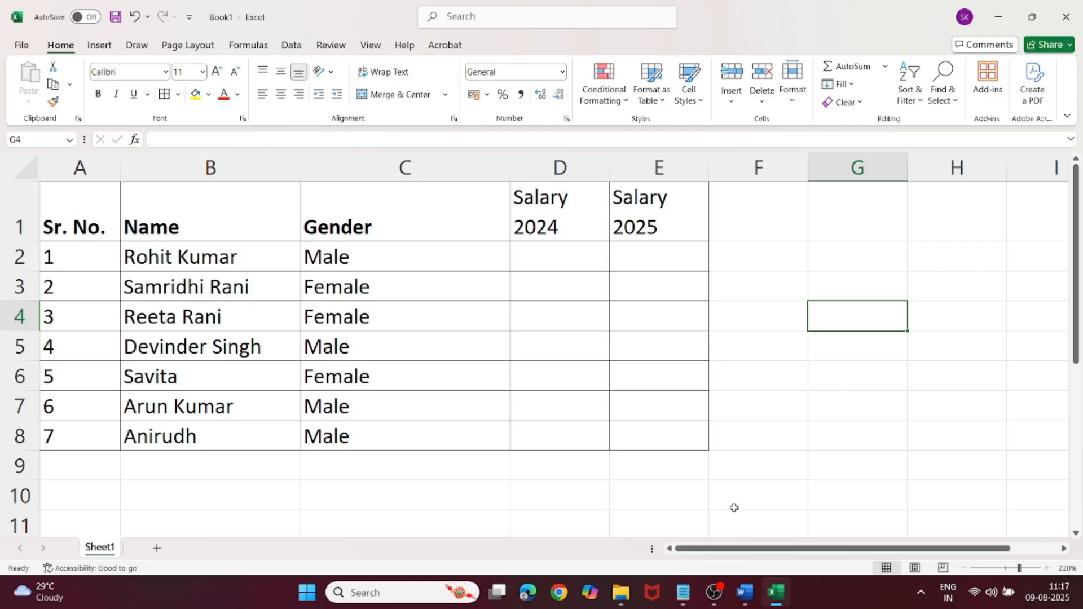
pyautogui.click(746, 595)
pyautogui.scroll(5, 733, 422)
pyautogui.click(776, 592)
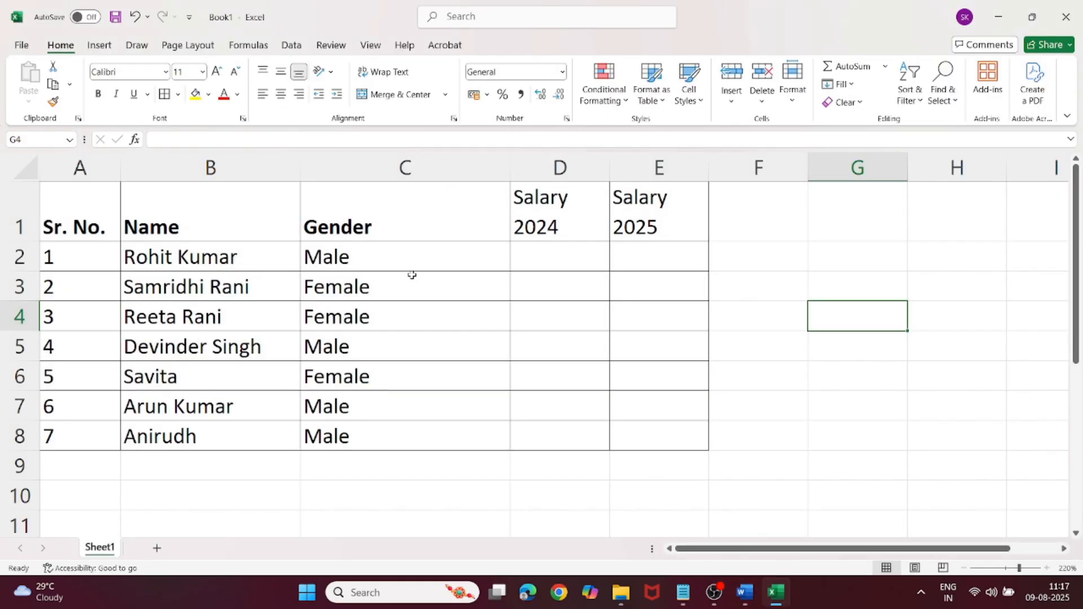
# Top-align the headings in A1:E1, then review the Word task instructions
pyautogui.click(85, 221)
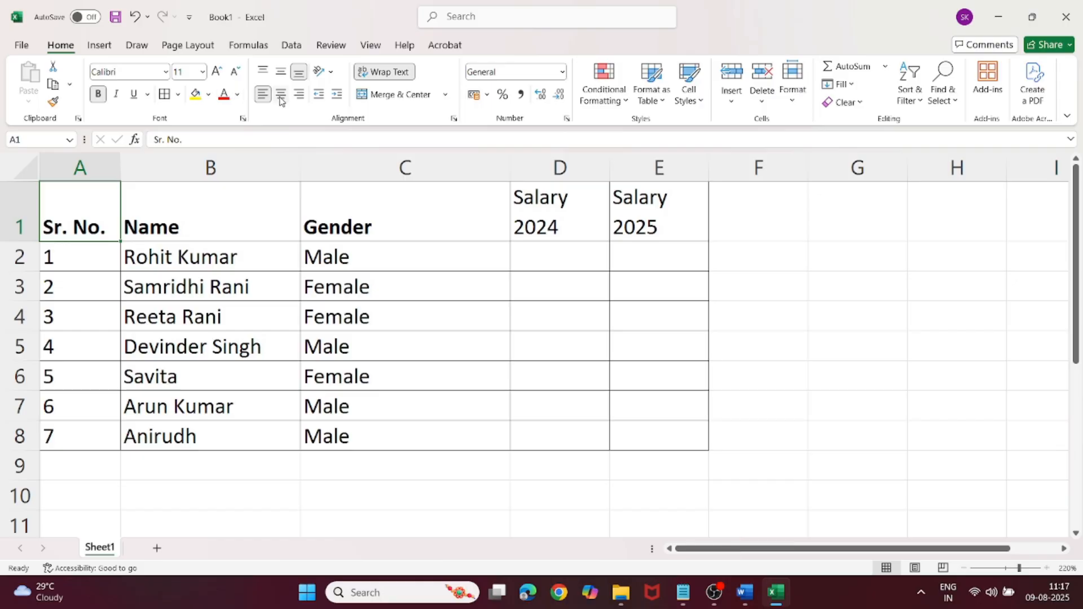
pyautogui.click(263, 71)
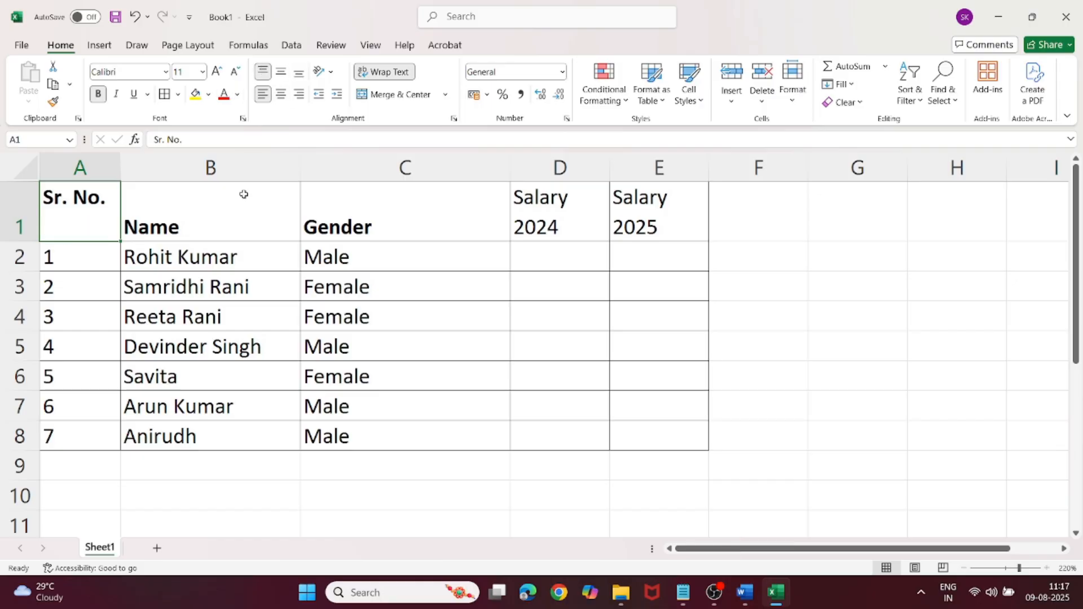
pyautogui.moveTo(99, 210)
pyautogui.mouseDown()
pyautogui.moveTo(418, 222)
pyautogui.moveTo(650, 247)
pyautogui.mouseUp()
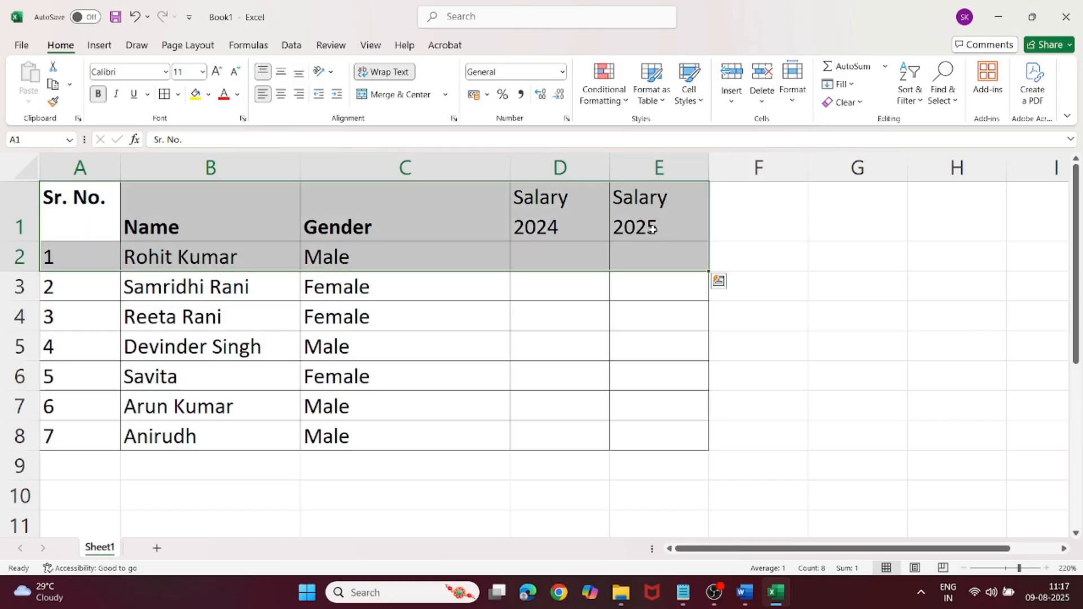
pyautogui.click(652, 228)
pyautogui.moveTo(110, 217); pyautogui.dragTo(618, 216)
pyautogui.click(280, 71)
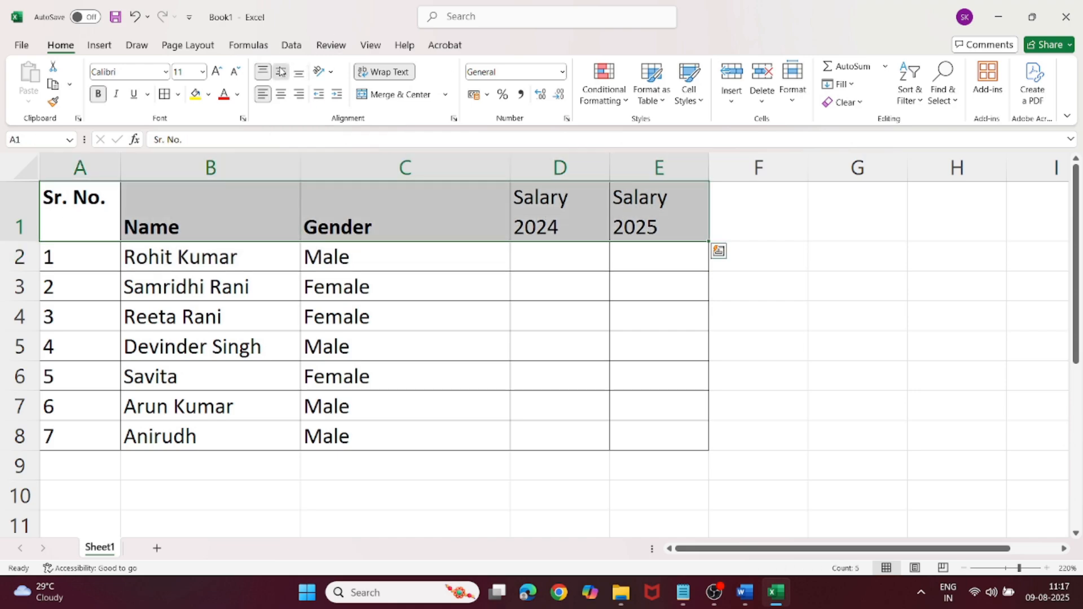
pyautogui.click(263, 72)
pyautogui.click(856, 294)
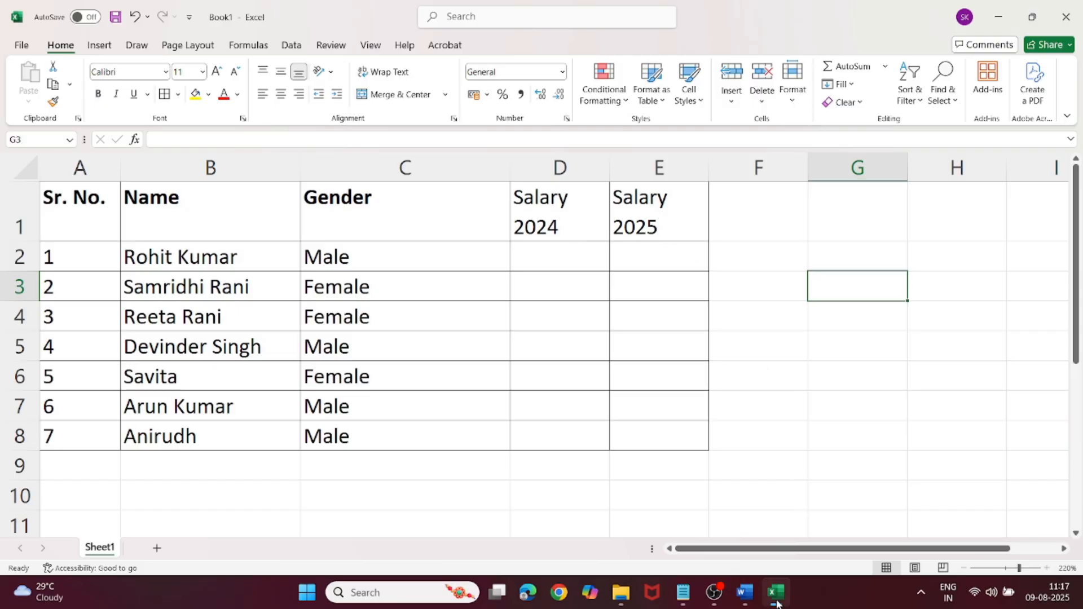
pyautogui.click(745, 592)
pyautogui.scroll(-5, 670, 395)
# Scroll the Word task sheet to tasks 2–6 showing salary rates and expense percentages
pyautogui.scroll(-2, 674, 391)
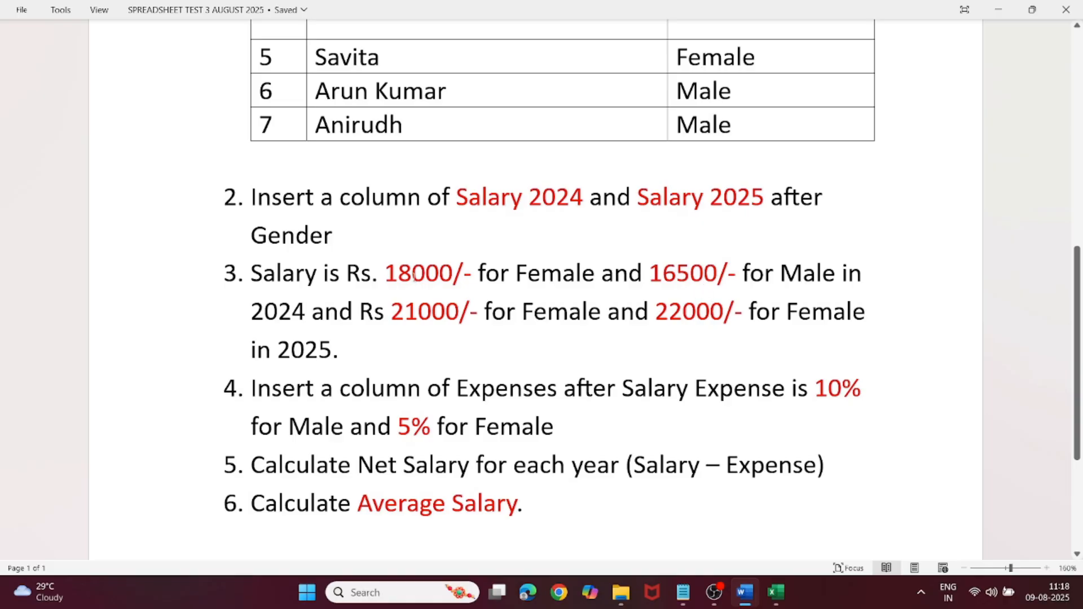
# Enter 18000 as the 2024 salary in D3, D4 and D6 for the female employees
pyautogui.moveTo(771, 592)
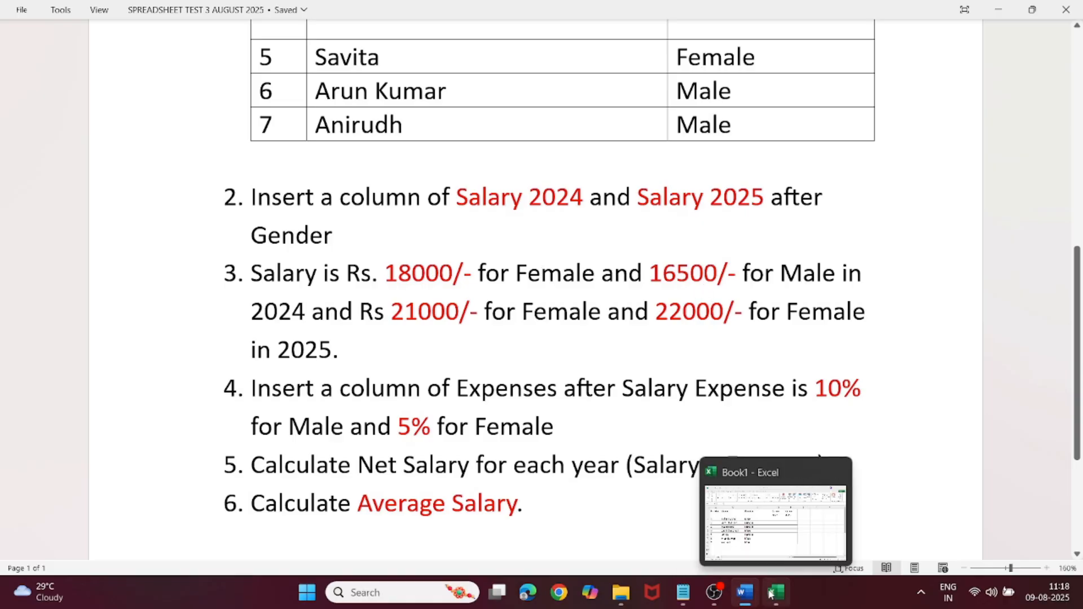
pyautogui.click(771, 601)
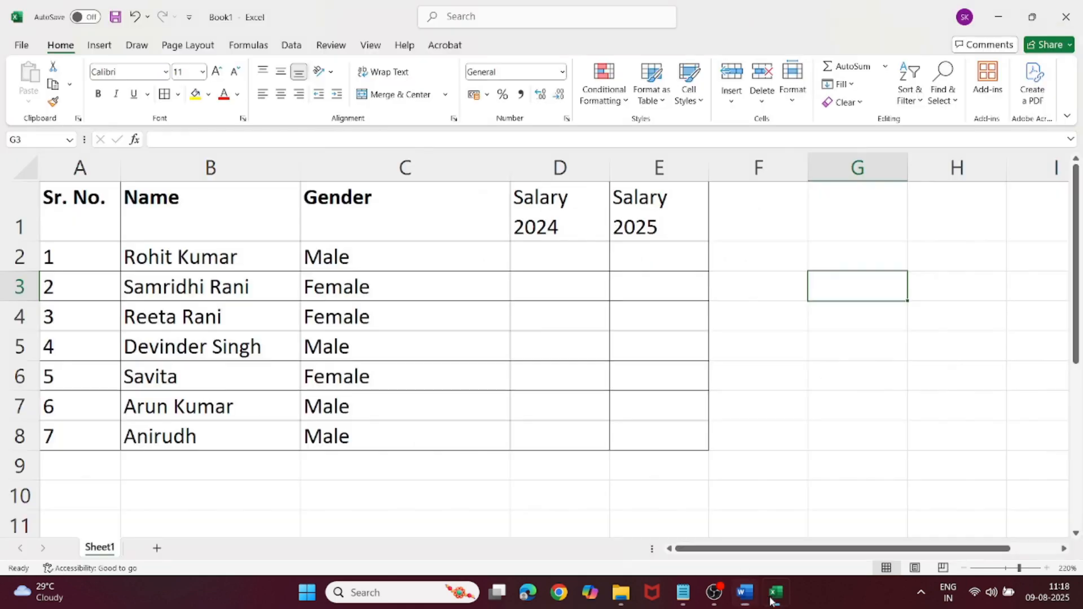
pyautogui.click(555, 296)
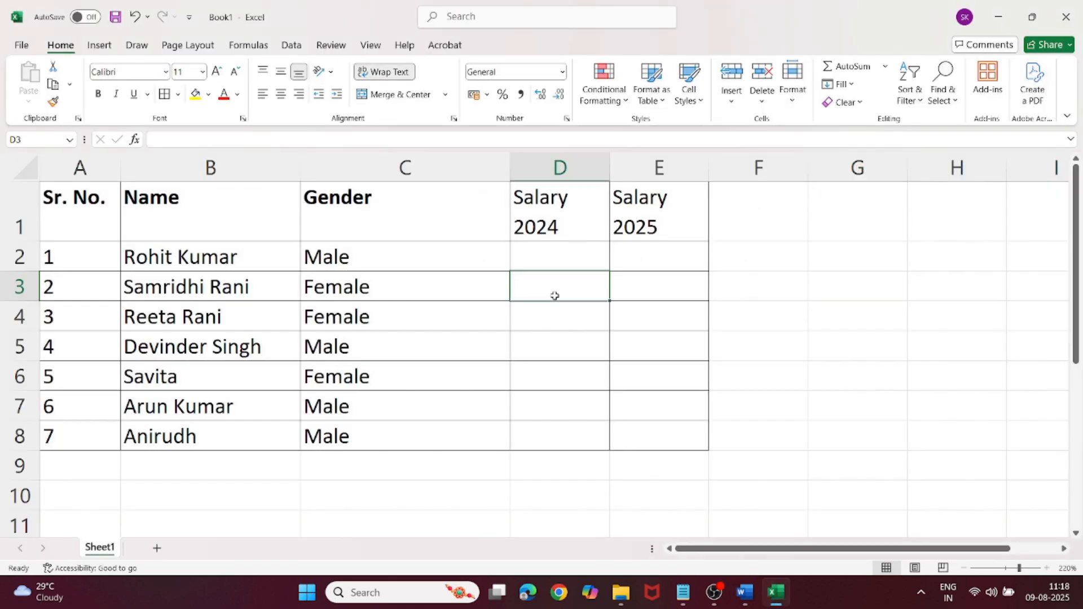
pyautogui.write('18000')
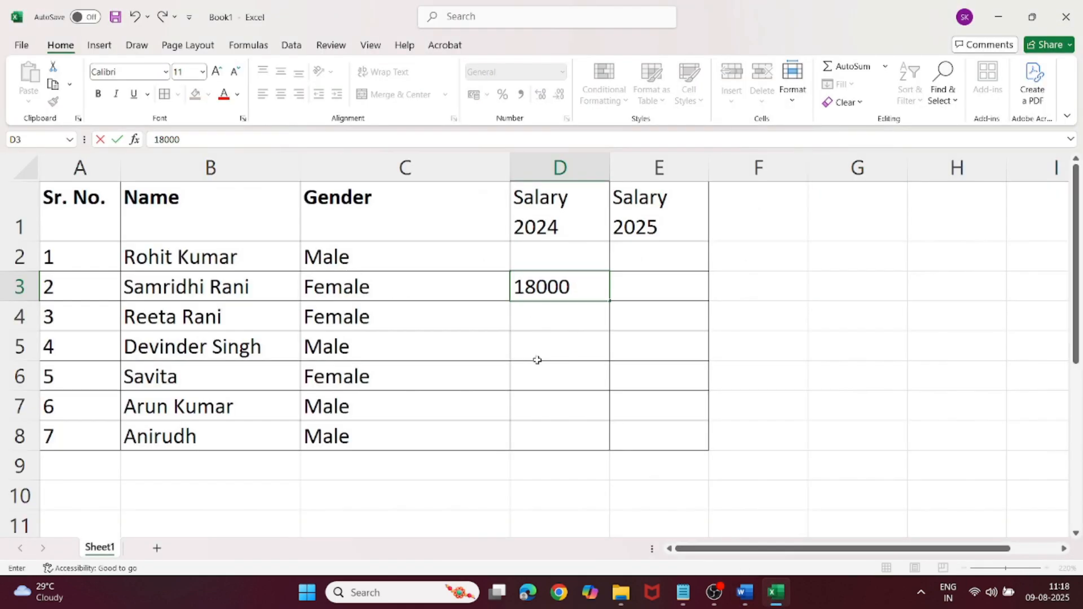
pyautogui.click(540, 320)
pyautogui.write('18000')
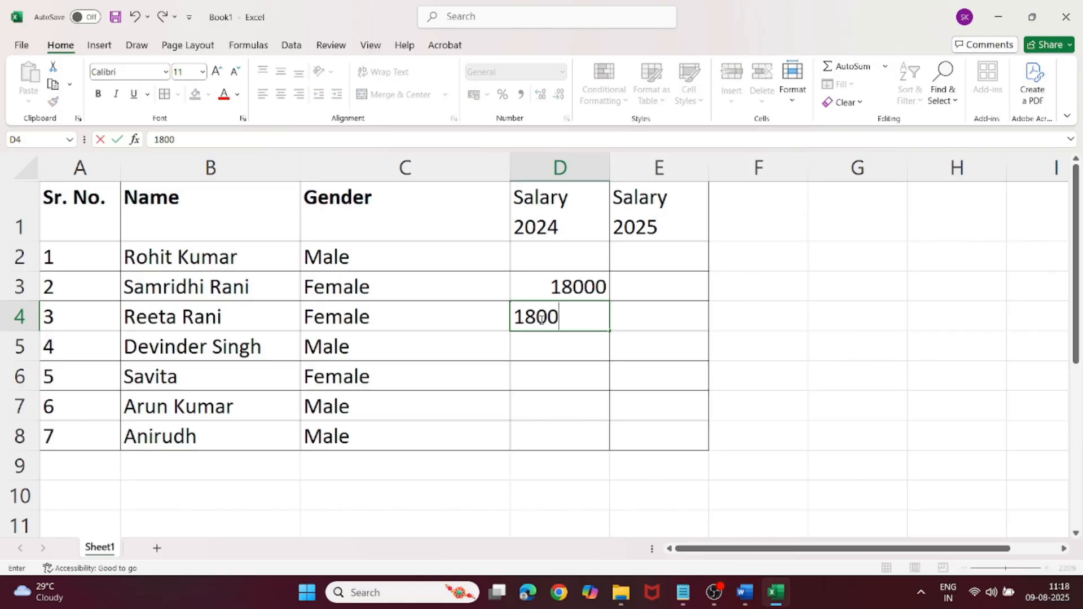
pyautogui.click(539, 381)
pyautogui.write('18000')
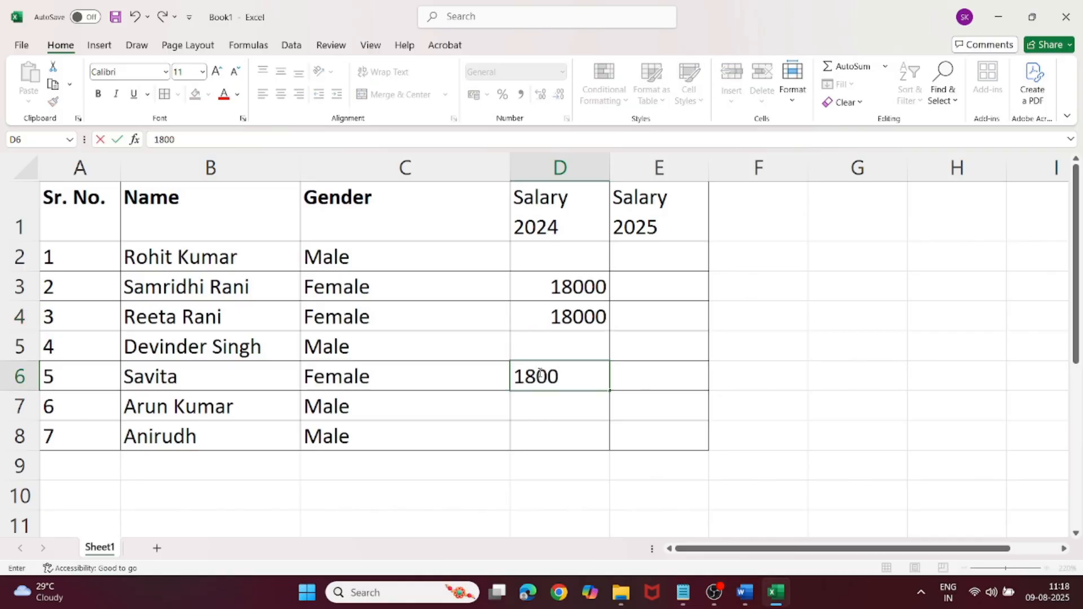
pyautogui.click(548, 408)
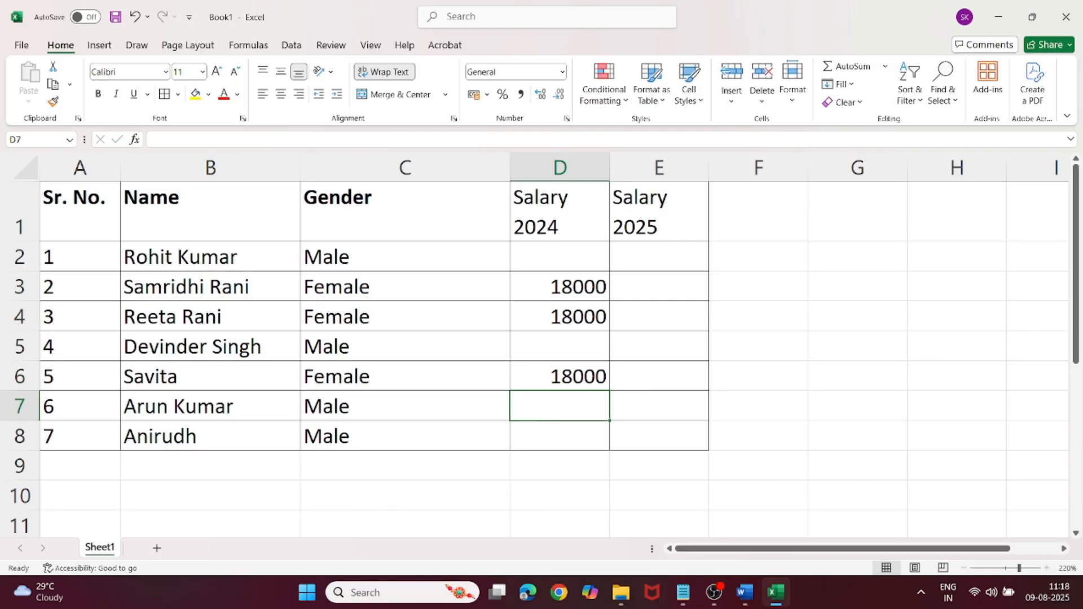
# Check the instructions document in Word, then return to the salary workbook
pyautogui.click(771, 595)
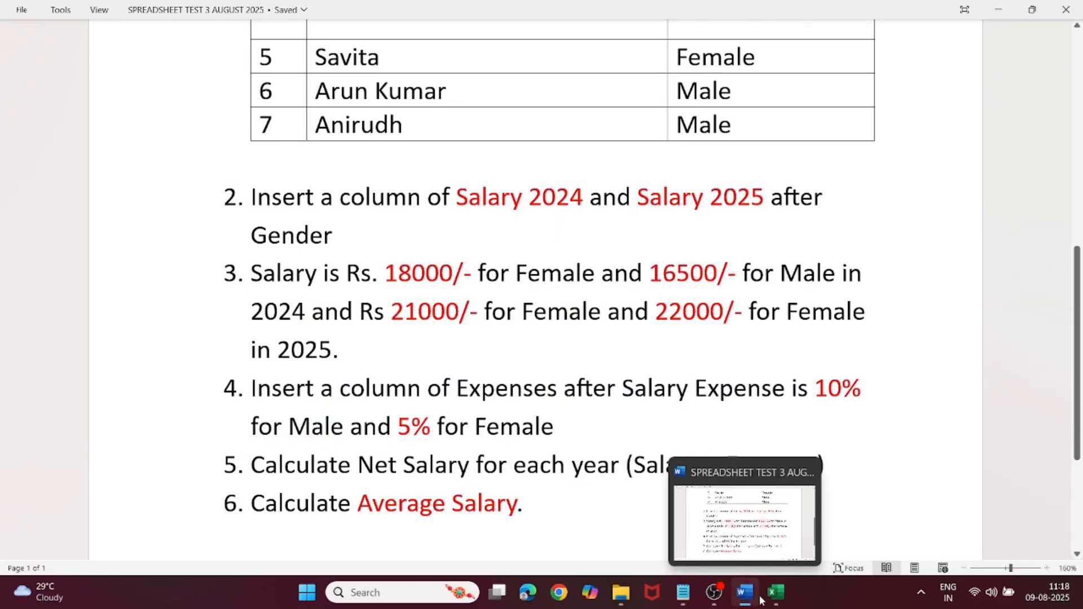
pyautogui.click(750, 596)
pyautogui.click(750, 597)
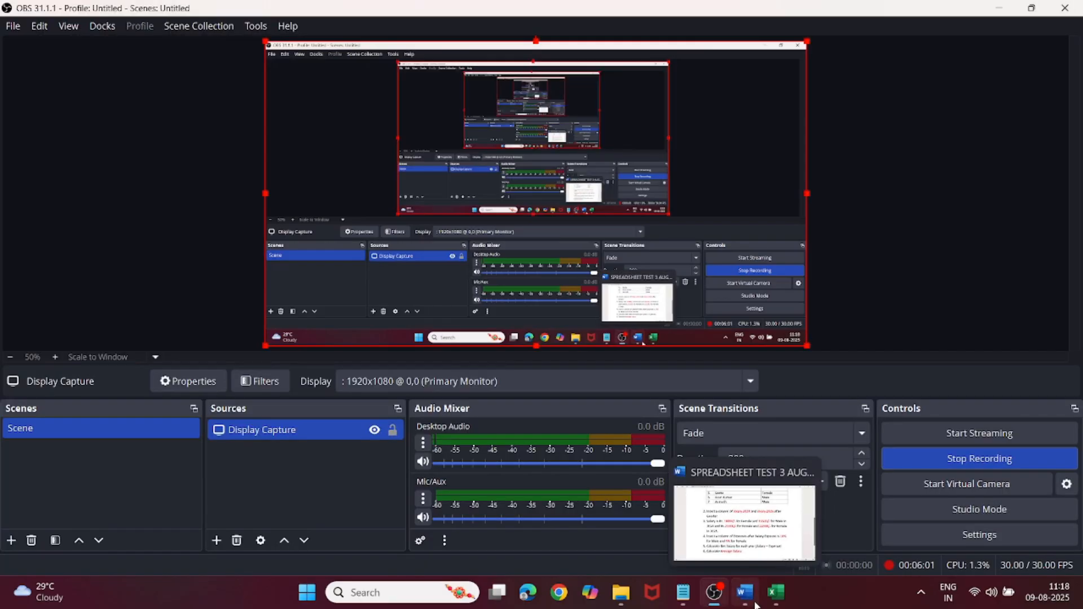
pyautogui.click(775, 598)
# Enter 16500 as the 2024 salary in D2, D5, D7 and D8 for the male employees
pyautogui.click(585, 260)
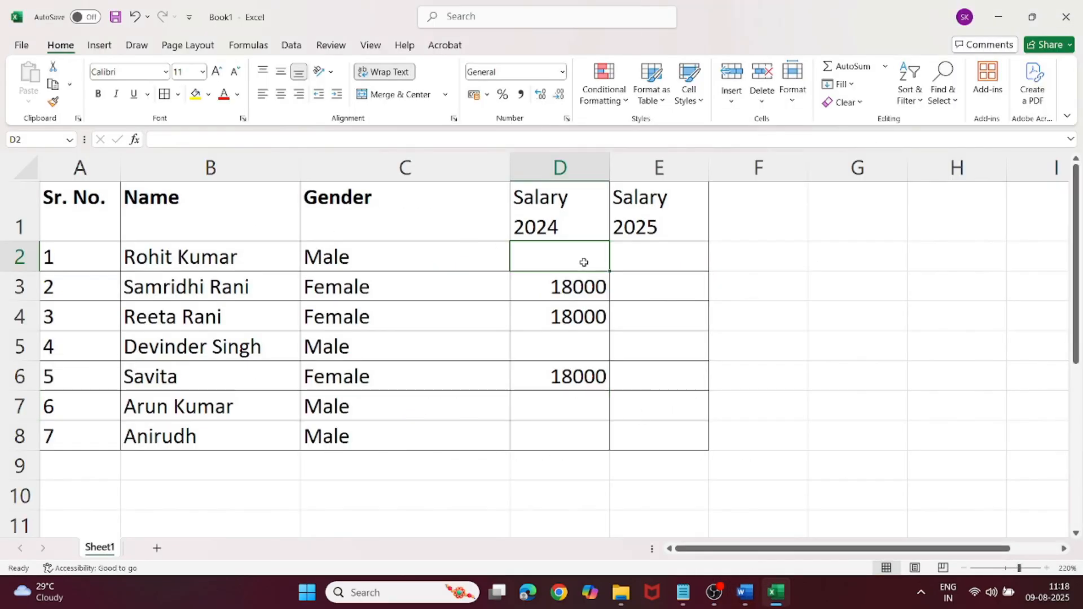
pyautogui.write('16500')
pyautogui.click(570, 349)
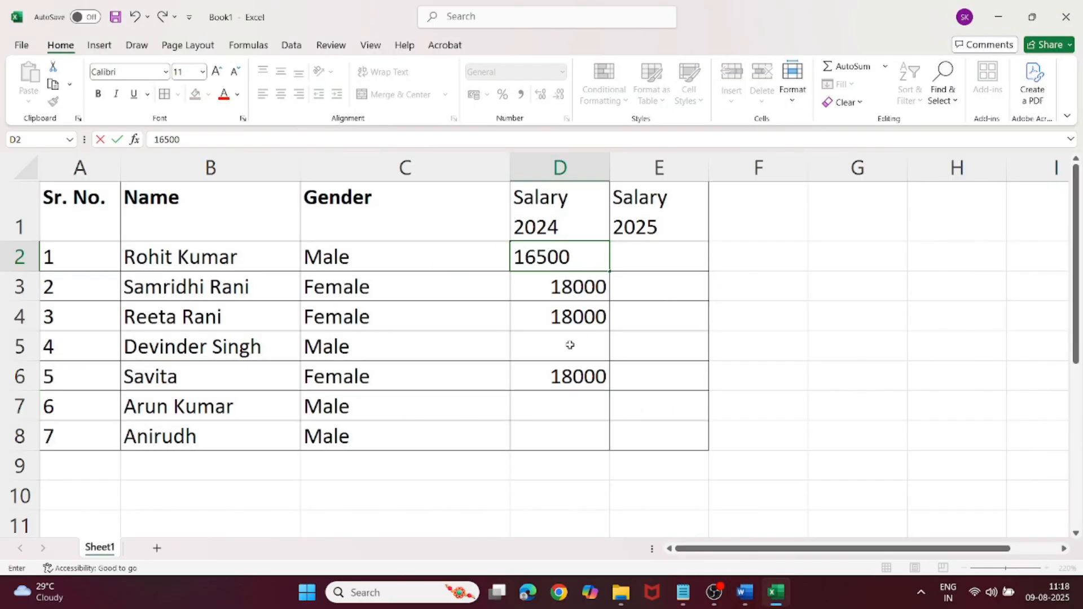
pyautogui.write('16500')
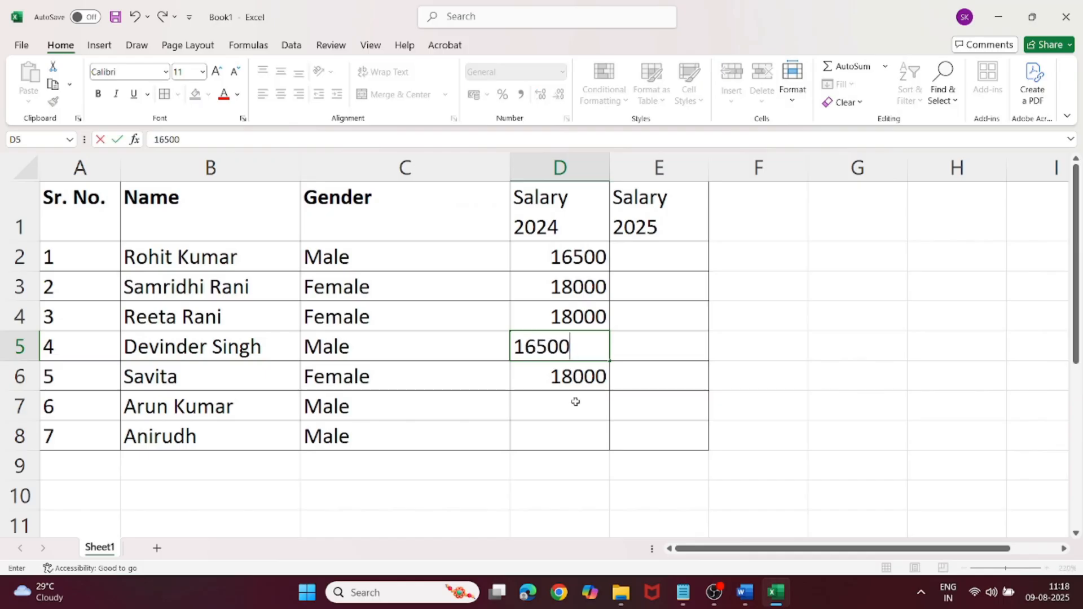
pyautogui.click(579, 412)
pyautogui.write('16500')
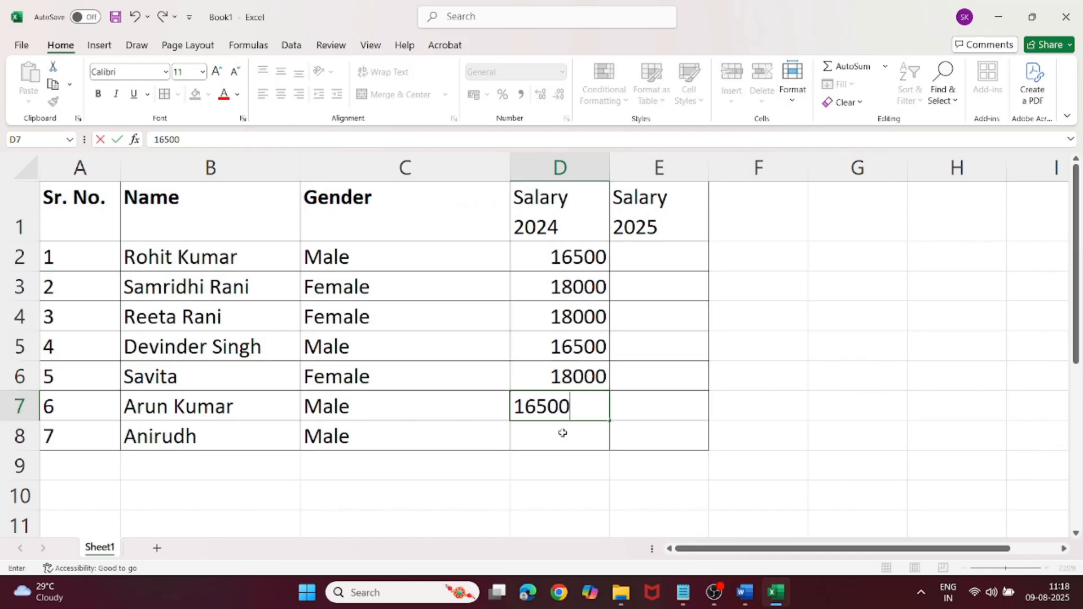
pyautogui.click(562, 432)
pyautogui.write('16500')
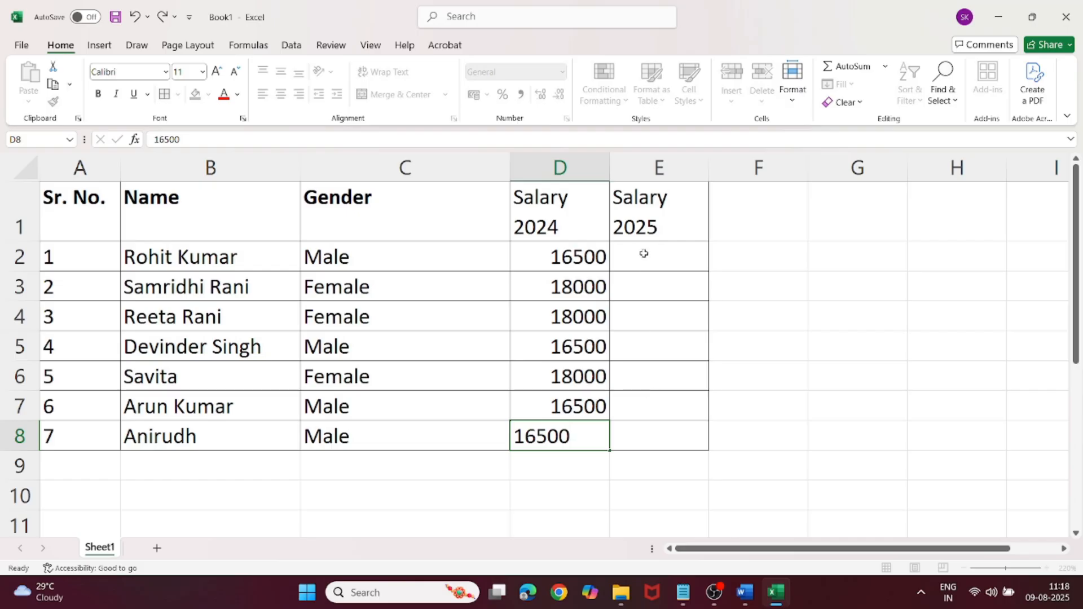
pyautogui.click(641, 252)
pyautogui.click(745, 593)
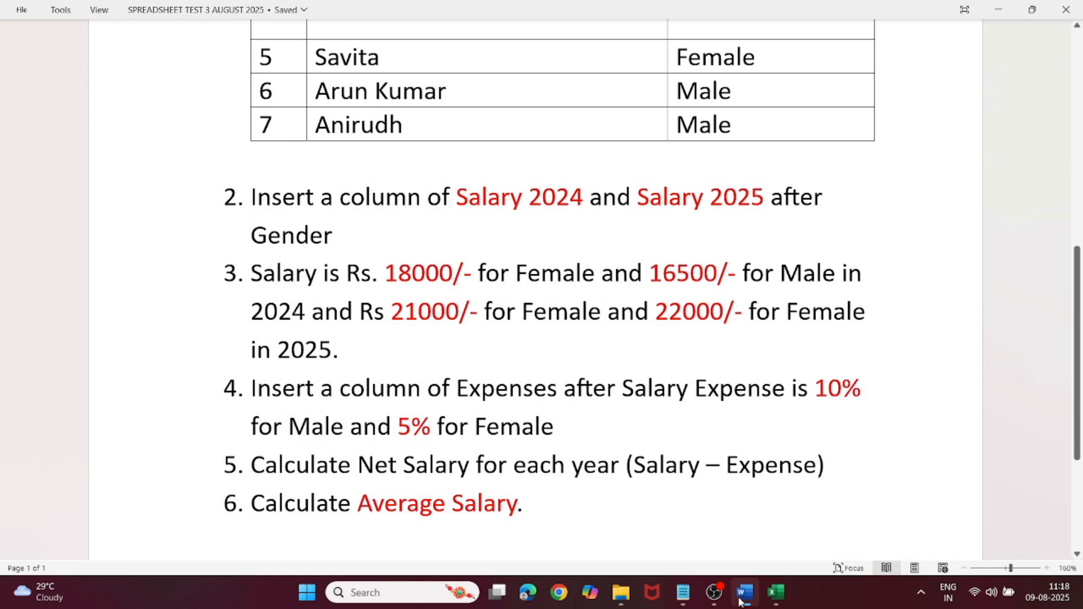
# Enter 21000 as the 2025 salary in E3, E4 and E6 for the female employees
pyautogui.click(775, 592)
pyautogui.click(645, 286)
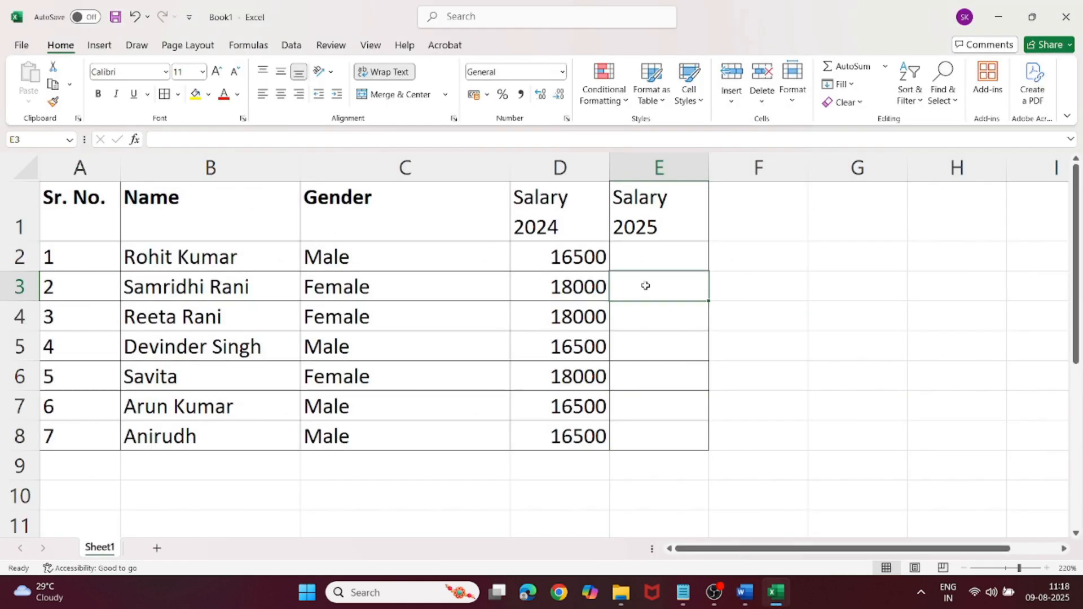
pyautogui.write('21000')
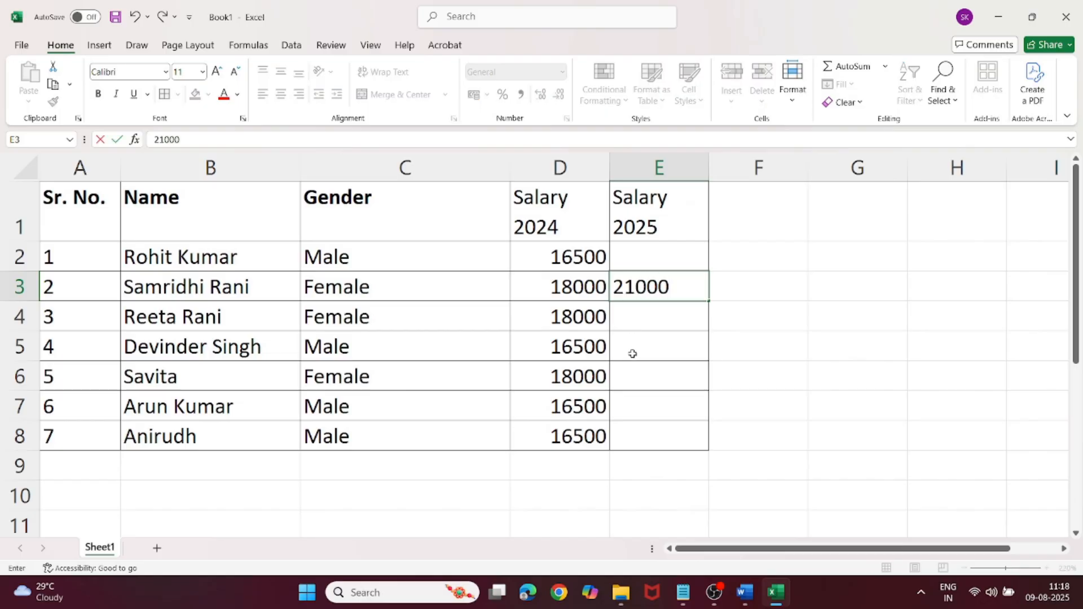
pyautogui.click(635, 330)
pyautogui.write('21000')
pyautogui.click(646, 379)
pyautogui.write('21000')
# Enter 22000 as the 2025 salary in E2, E5, E7 and E8 for the male employees
pyautogui.click(662, 249)
pyautogui.write('22000')
pyautogui.click(645, 338)
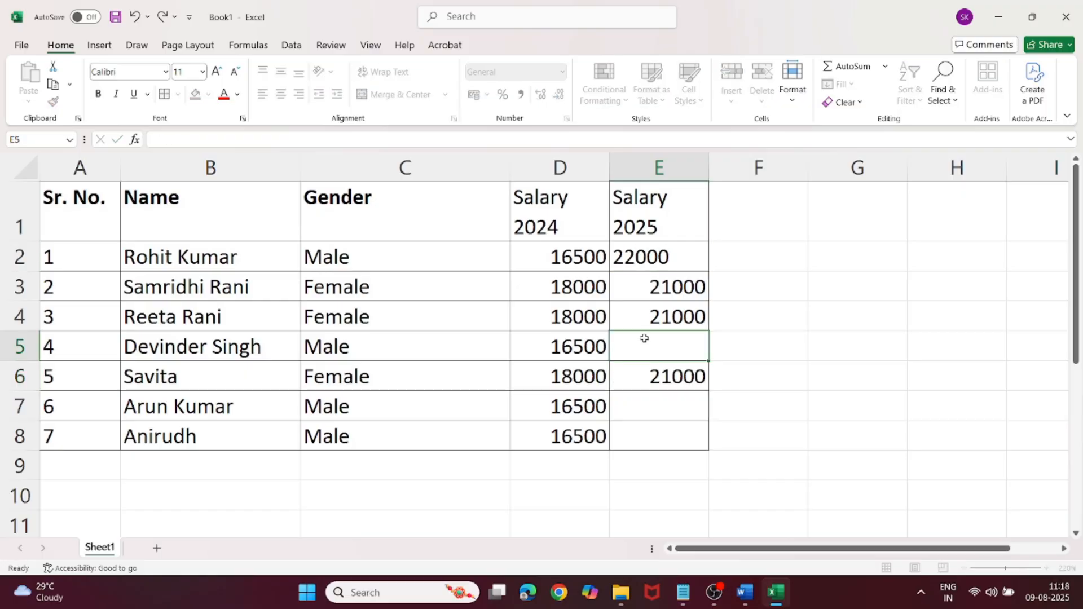
pyautogui.write('22000')
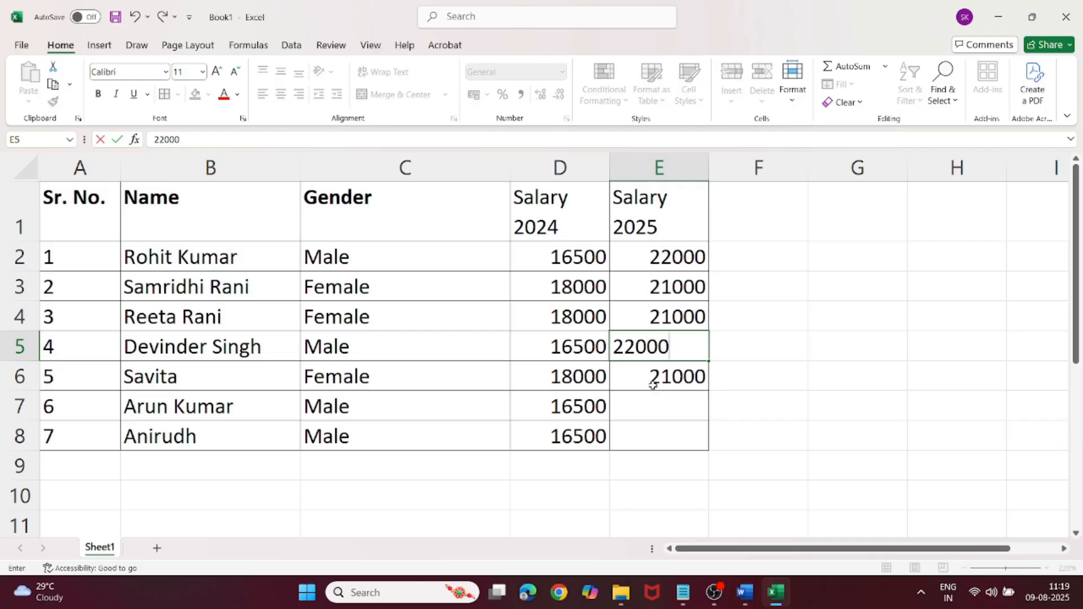
pyautogui.click(656, 394)
pyautogui.write('22000')
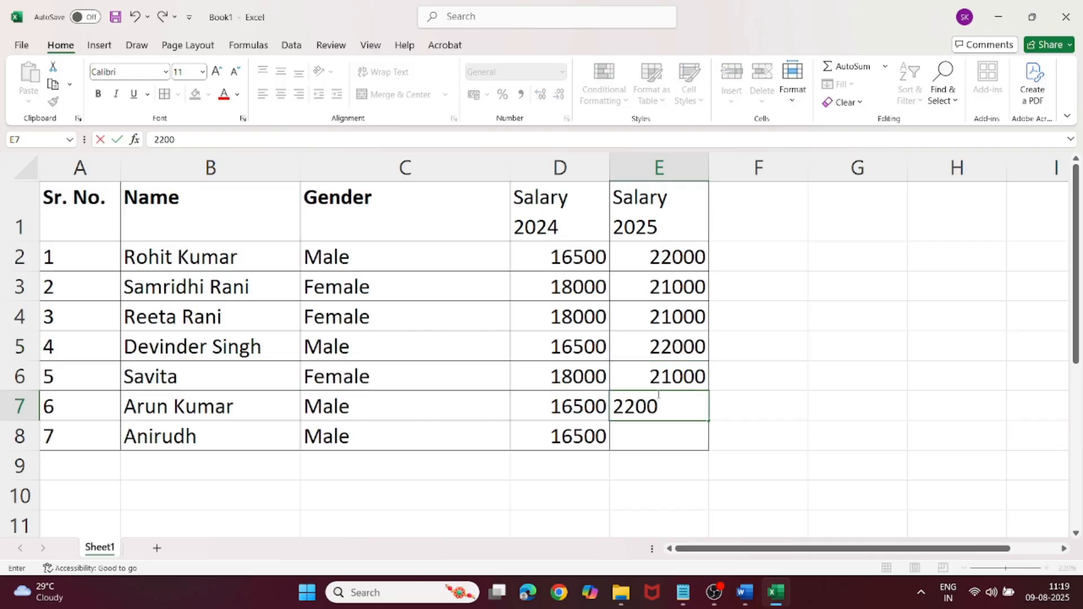
pyautogui.click(651, 438)
pyautogui.write('22000')
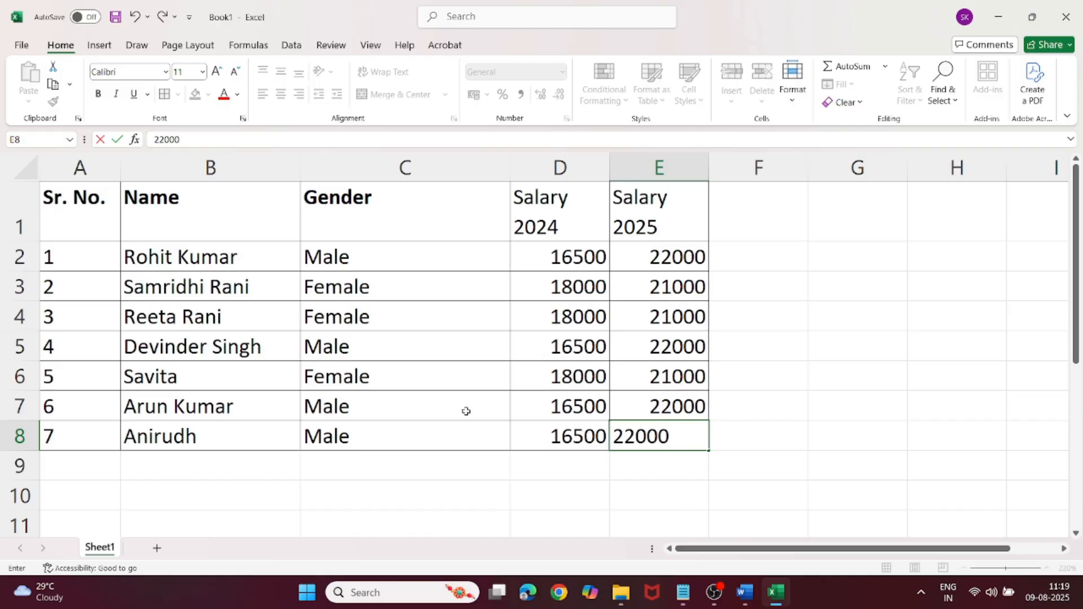
pyautogui.click(895, 467)
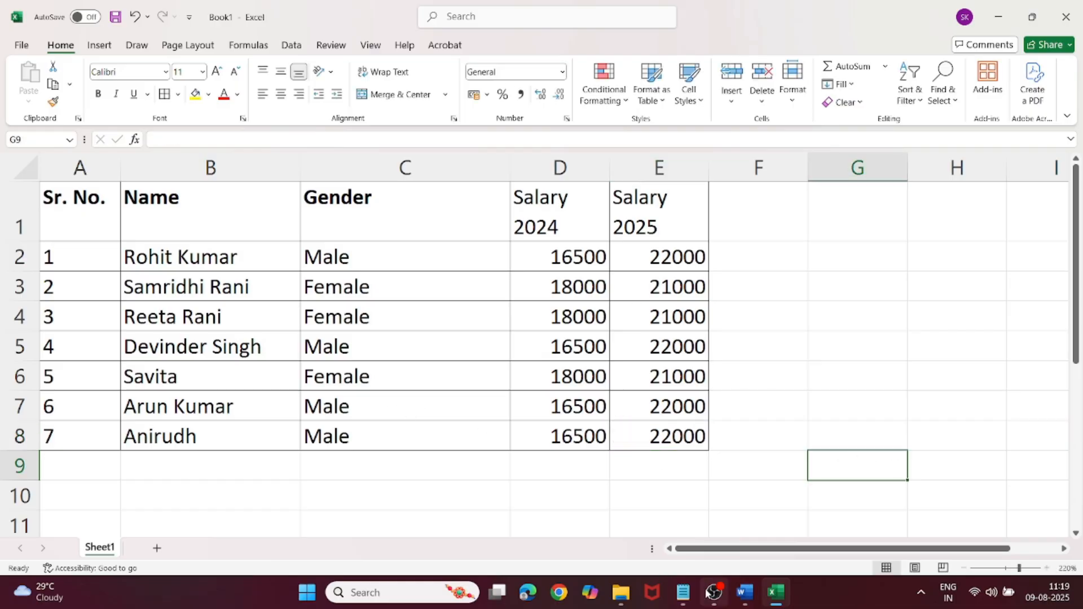
# Scroll the Word instructions to read tasks 2–6, then return to the Excel workbook
pyautogui.click(745, 592)
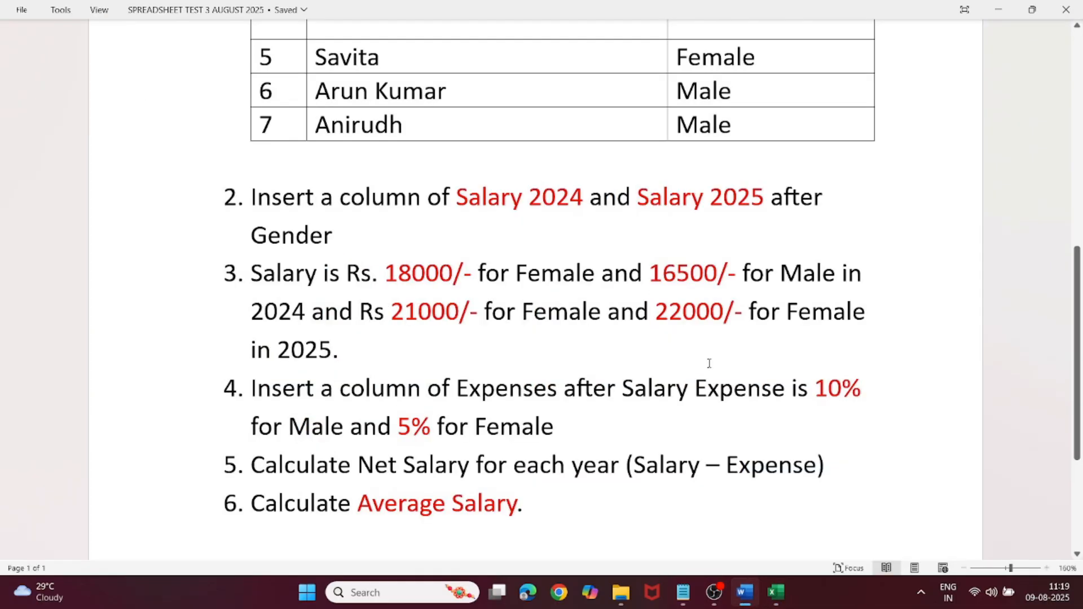
pyautogui.scroll(-3, 709, 363)
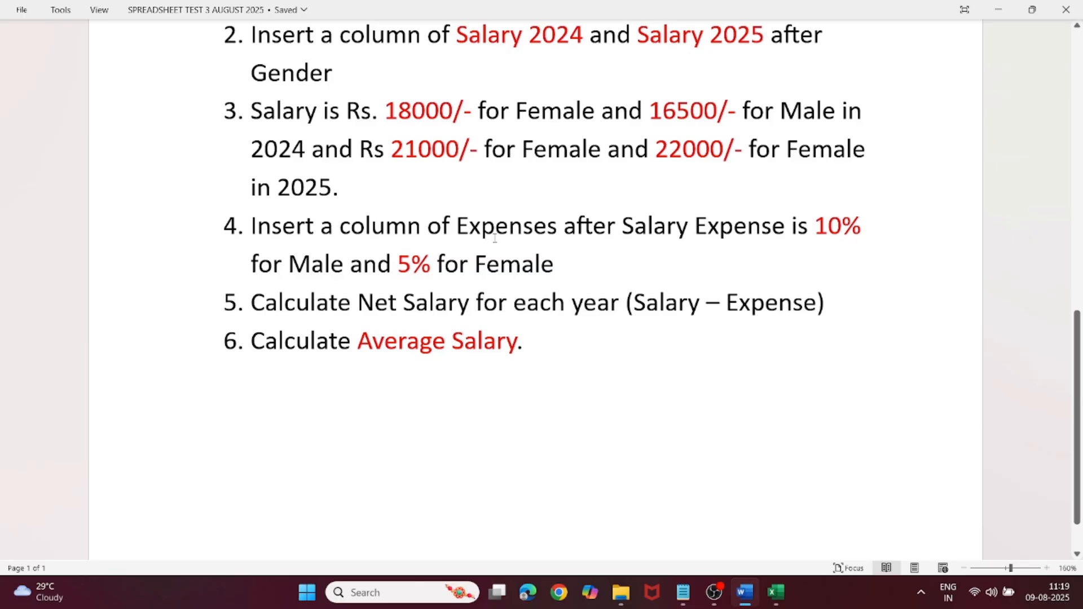
pyautogui.click(775, 592)
# Give F1:F8 all borders and head the column 'Expenses'
pyautogui.moveTo(759, 228); pyautogui.dragTo(758, 444)
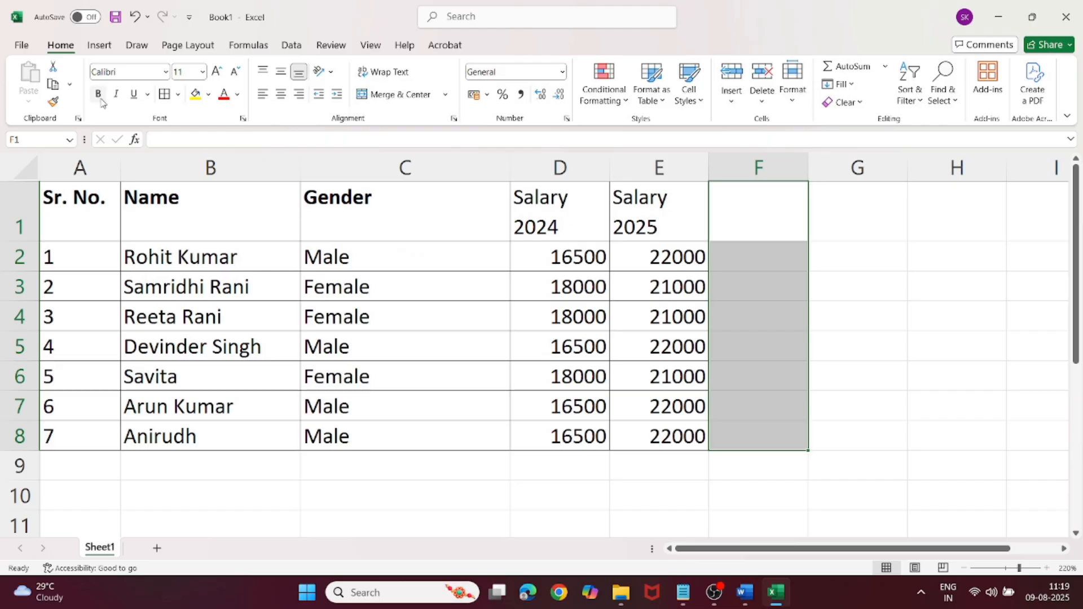
pyautogui.click(177, 94)
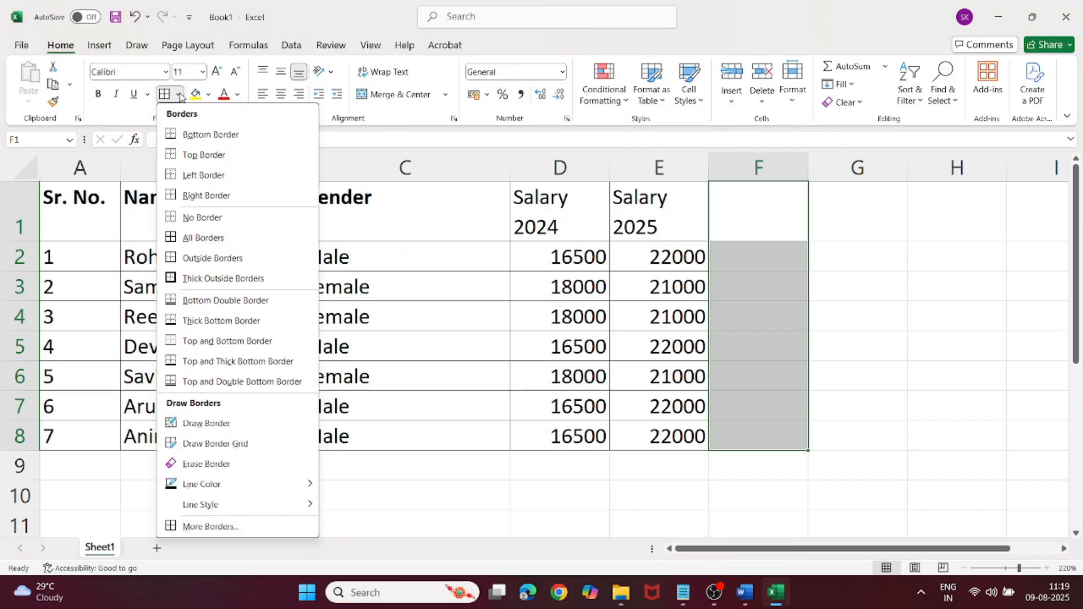
pyautogui.click(215, 237)
pyautogui.click(730, 202)
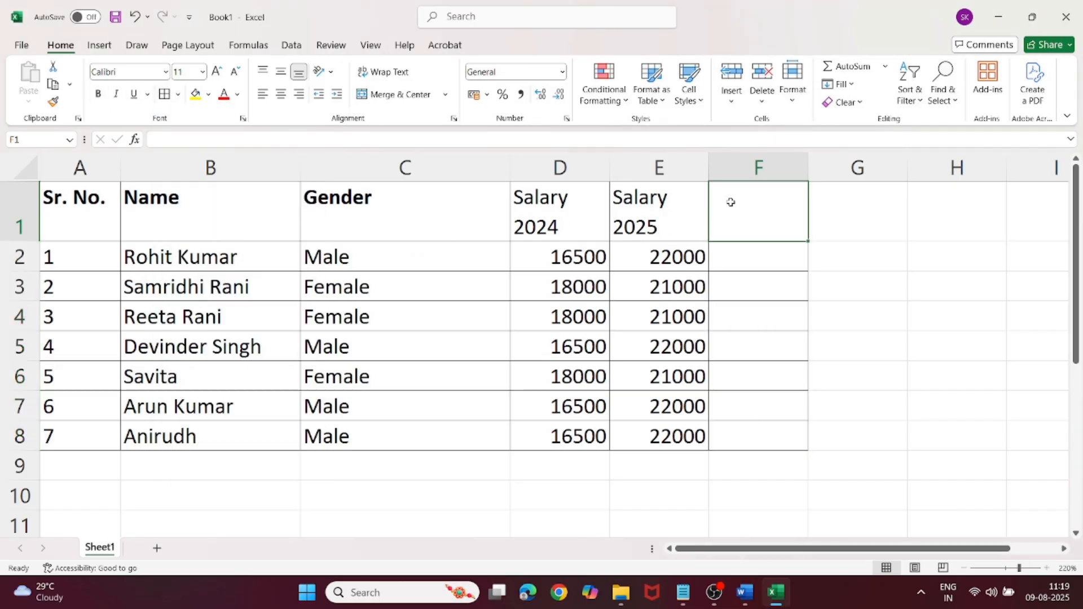
pyautogui.write('Exp')
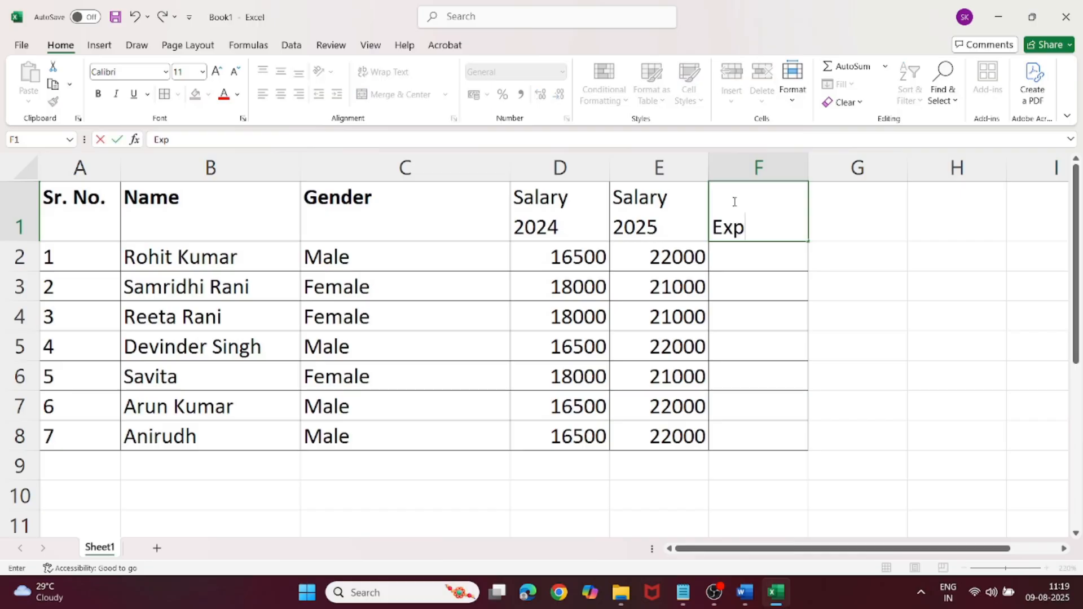
pyautogui.write('enses')
pyautogui.click(765, 268)
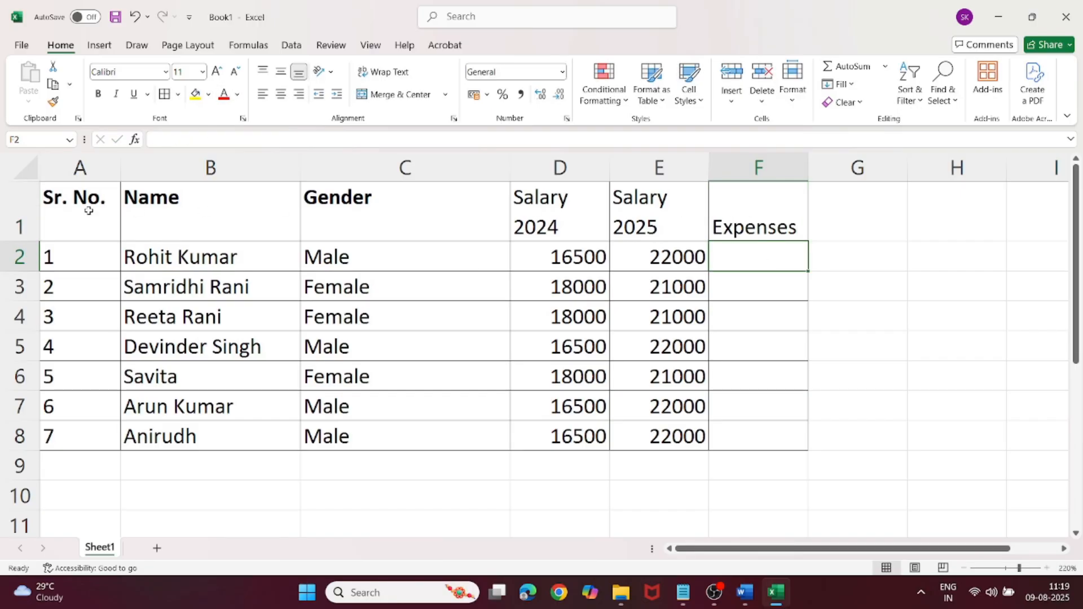
# Top-align the header row A1:F1
pyautogui.moveTo(72, 211); pyautogui.dragTo(770, 213)
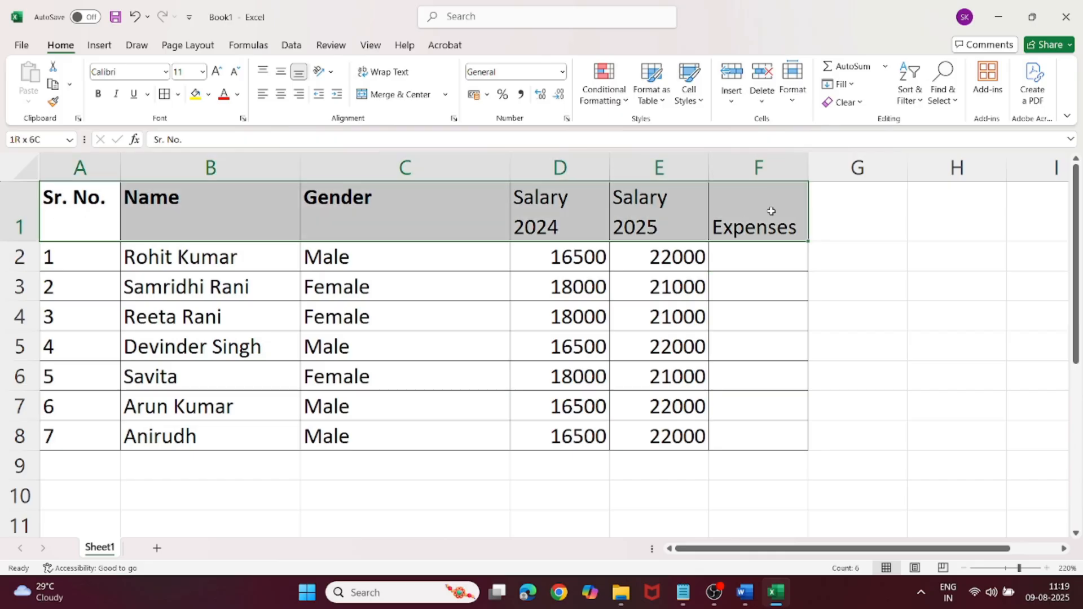
pyautogui.click(265, 75)
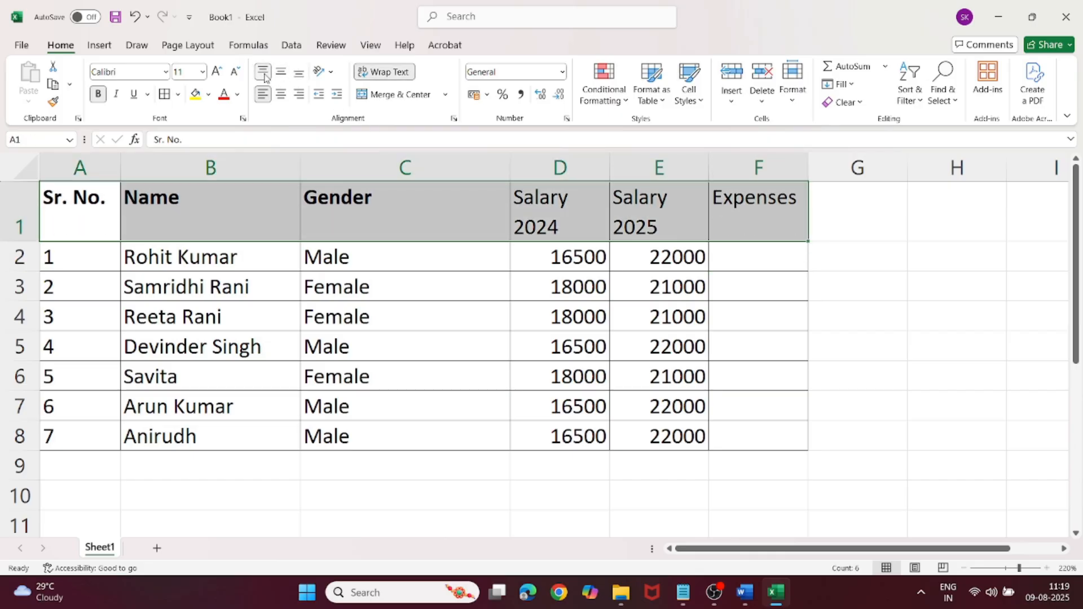
pyautogui.click(804, 254)
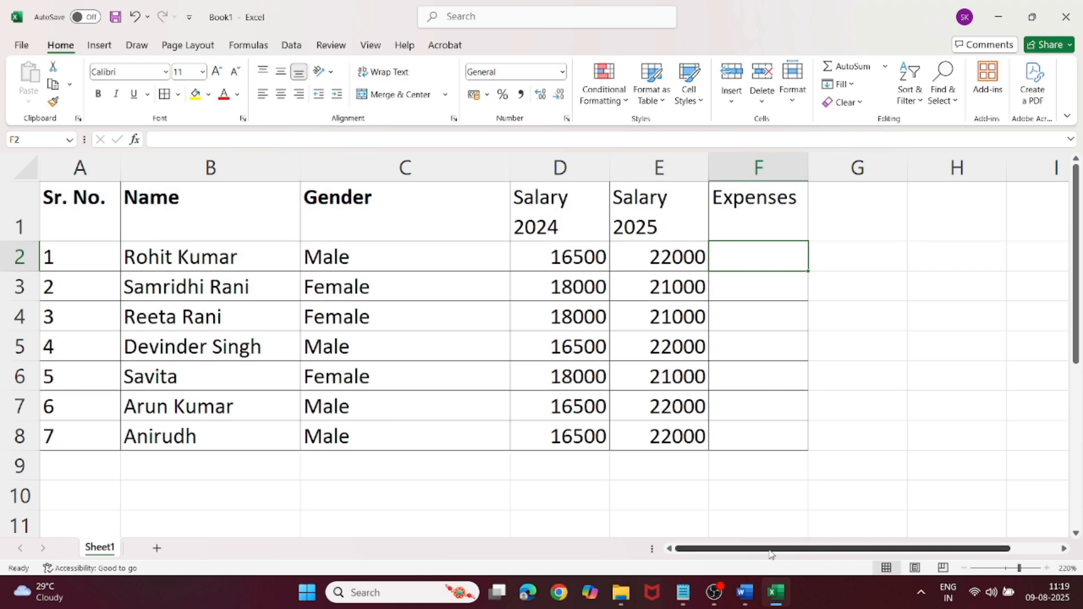
# Compare the Word expense rules with the Expenses column, selecting cell F3 in Excel
pyautogui.click(746, 600)
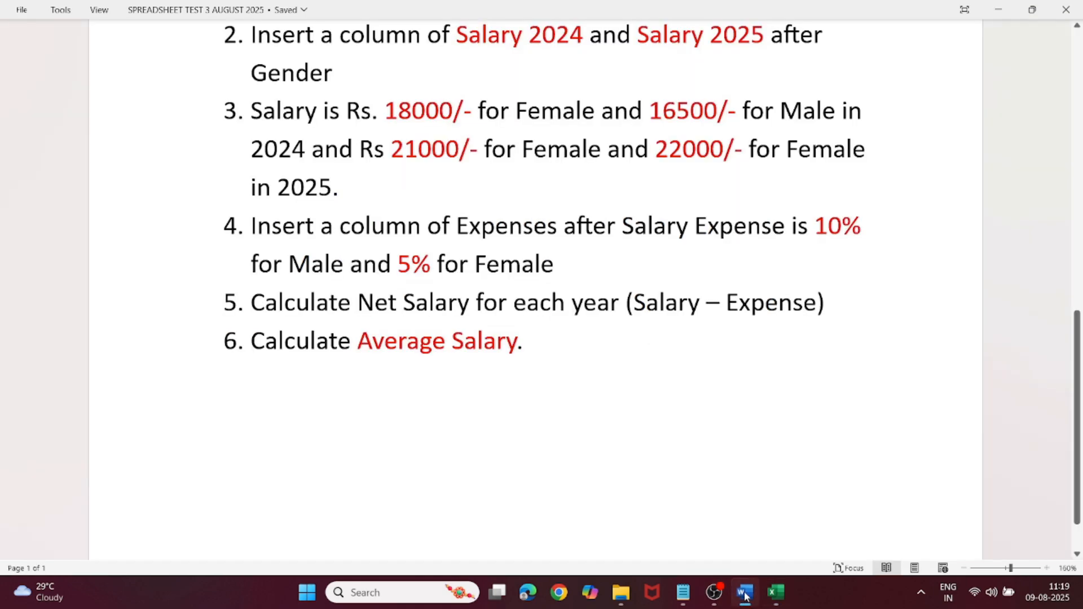
pyautogui.click(745, 595)
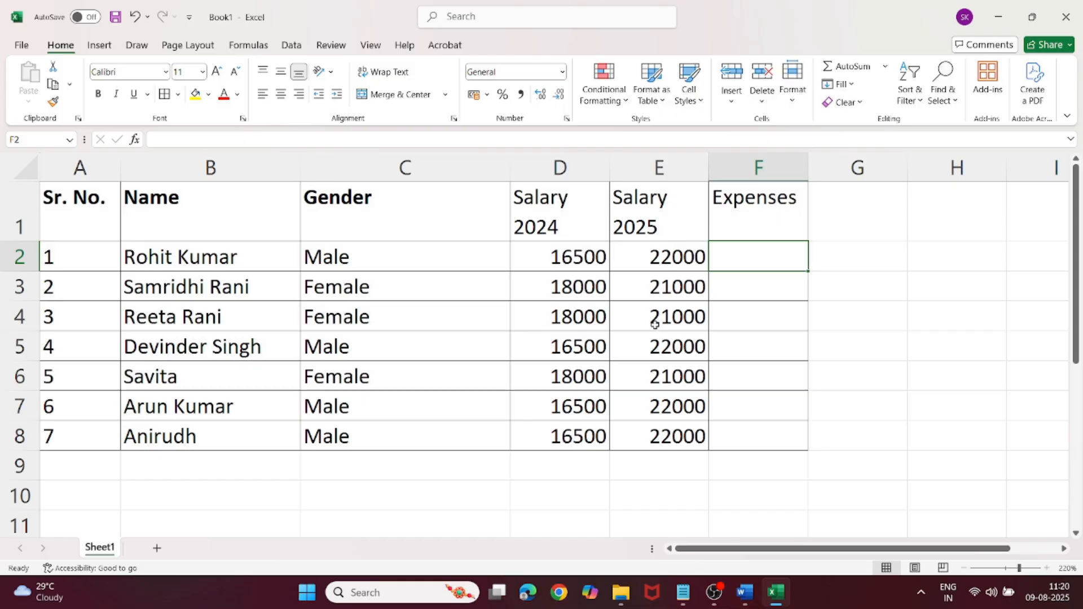
pyautogui.click(737, 309)
pyautogui.click(743, 289)
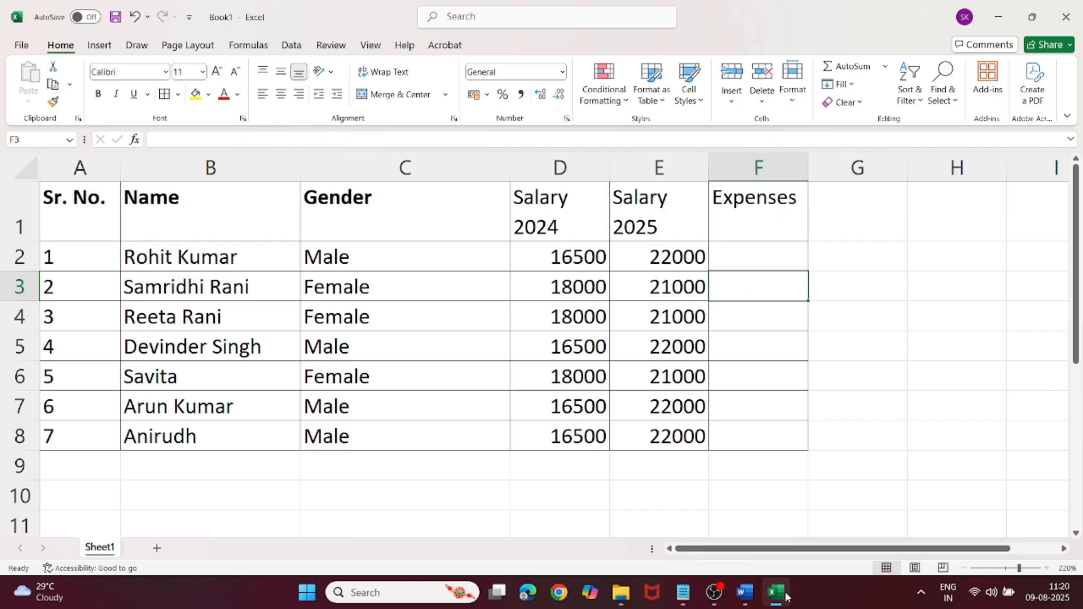
pyautogui.click(750, 601)
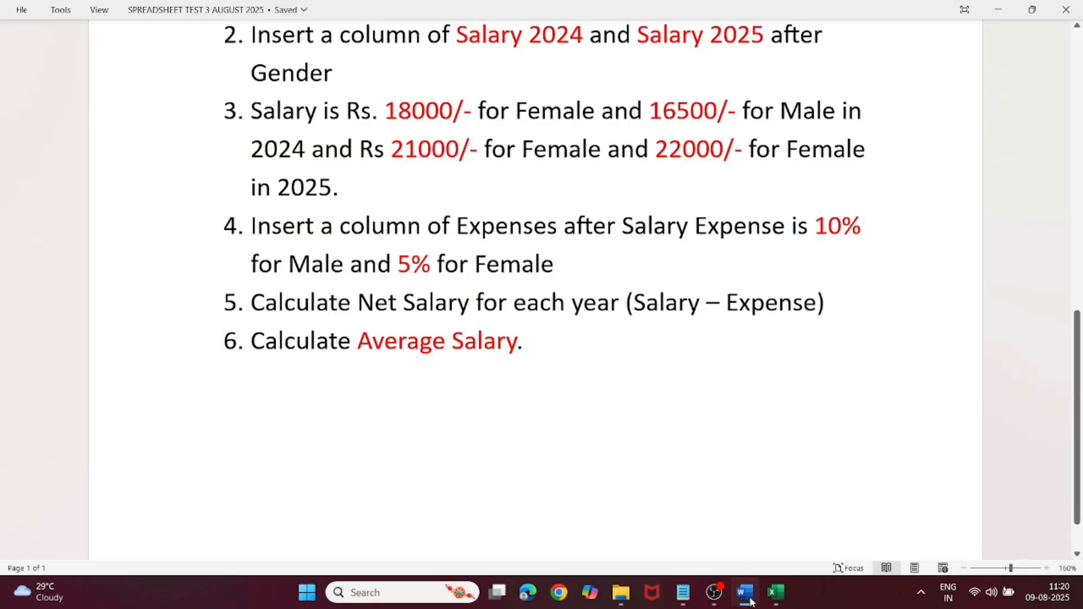
pyautogui.click(750, 602)
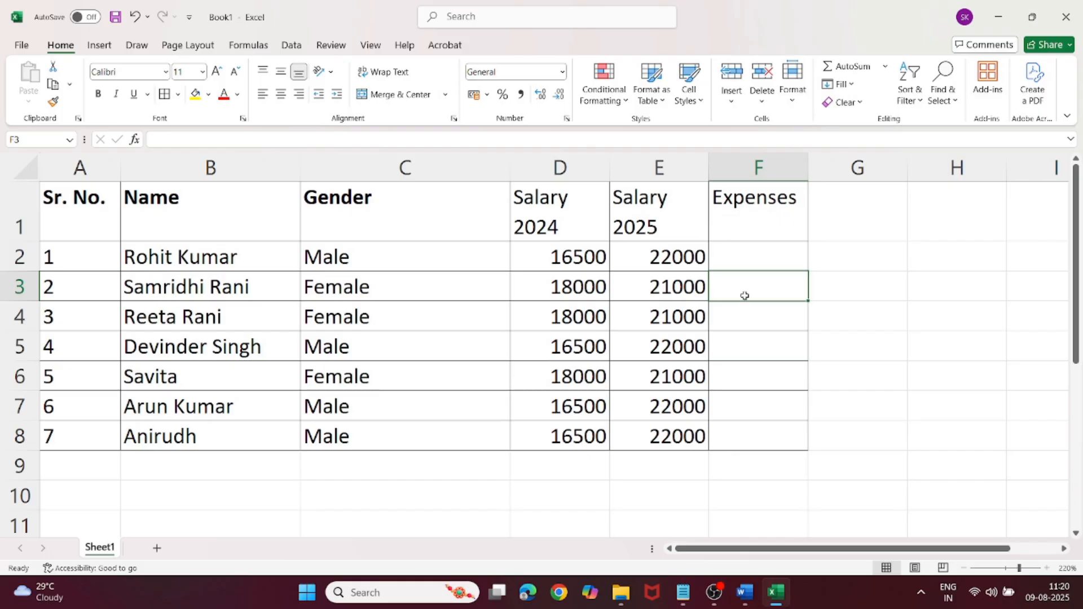
# Attempt a 5% expense formula in F3, then clear the incorrect =E3*55 entry
pyautogui.write('=')
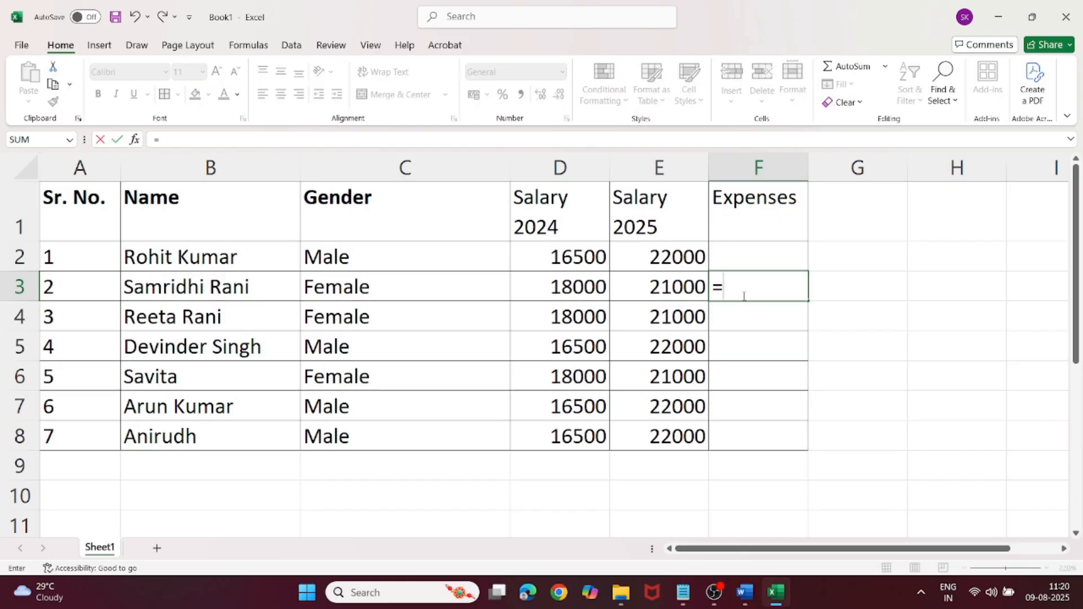
pyautogui.click(774, 599)
pyautogui.click(772, 603)
pyautogui.write('5')
pyautogui.press('BackSpace')
pyautogui.click(690, 290)
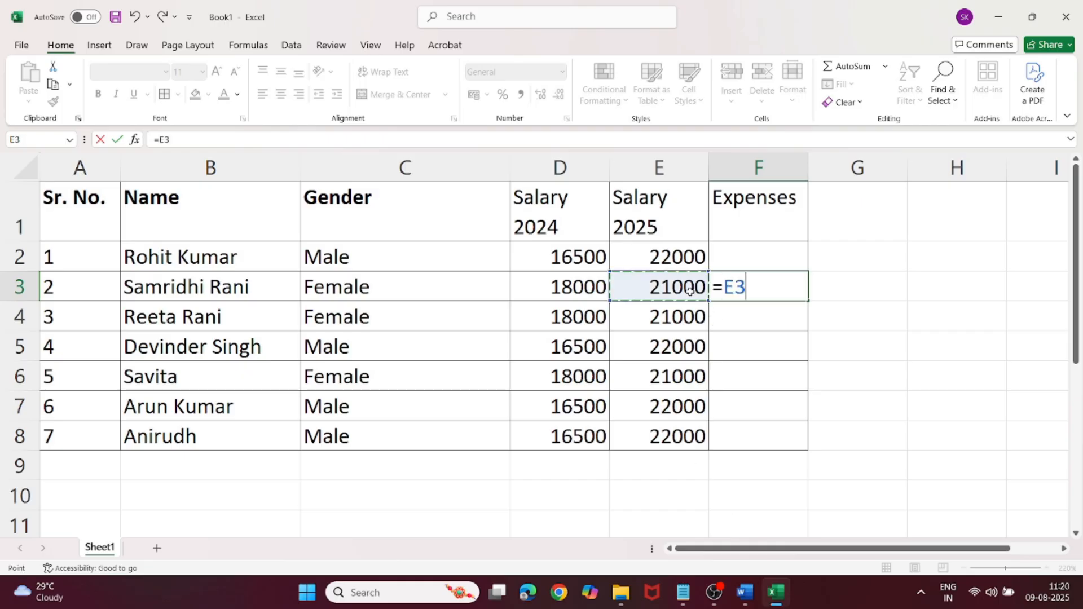
pyautogui.write('*55')
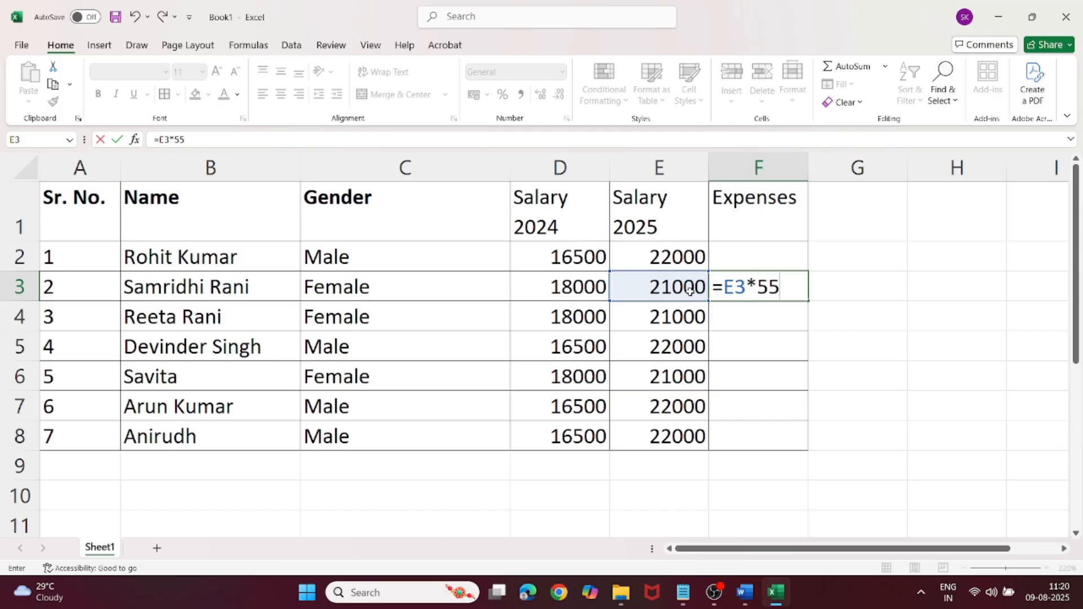
pyautogui.press('Return')
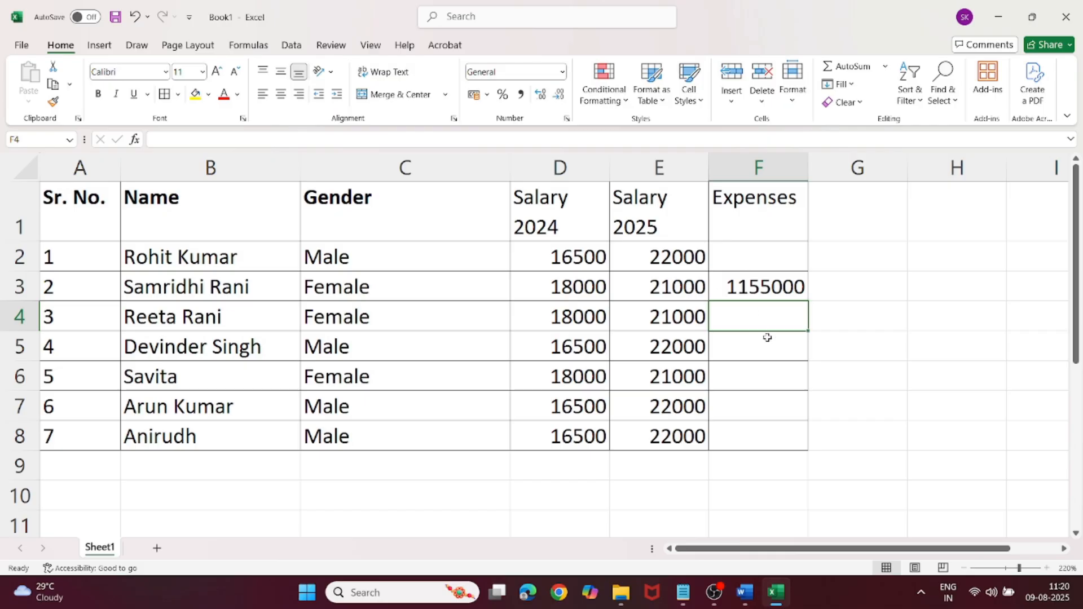
pyautogui.click(762, 289)
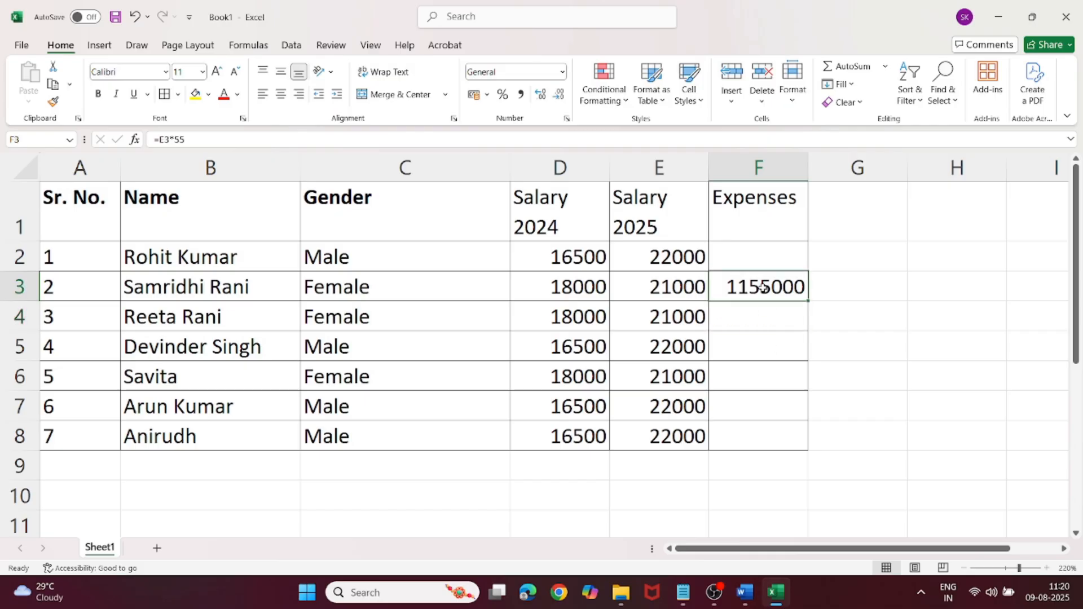
pyautogui.press('BackSpace')
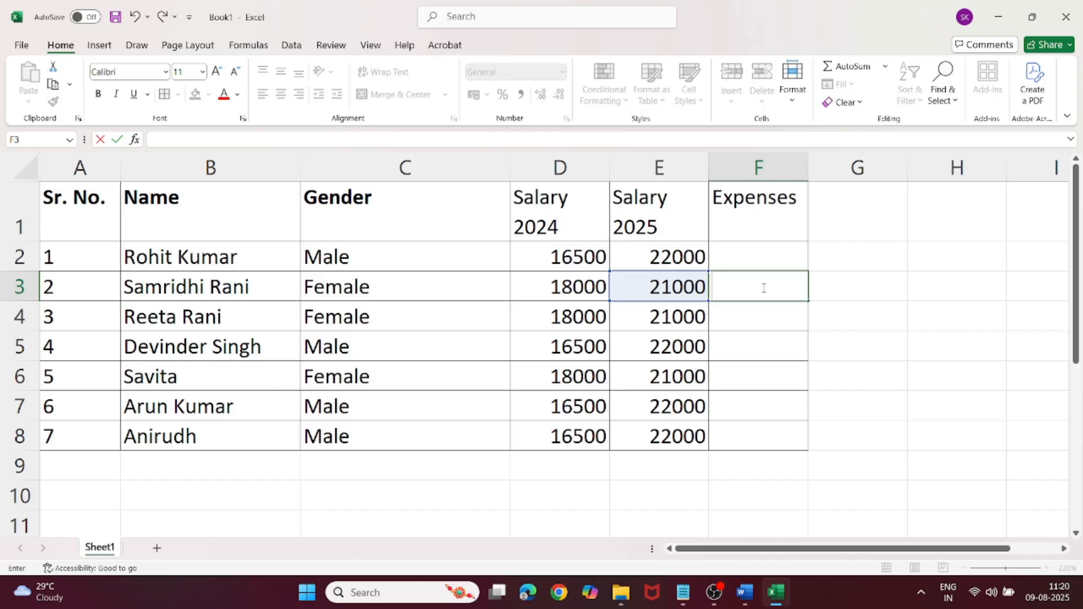
# Enter the 5% expense formula =E3*5/100 in F3
pyautogui.click(680, 299)
pyautogui.write('+')
pyautogui.press('BackSpace')
pyautogui.write('=')
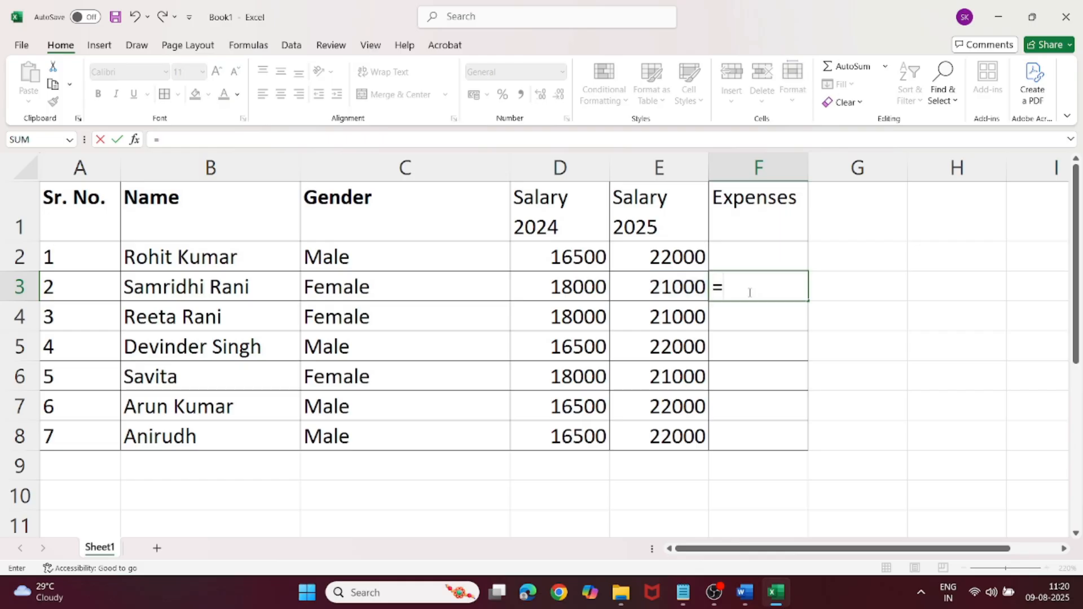
pyautogui.click(681, 289)
pyautogui.write('5')
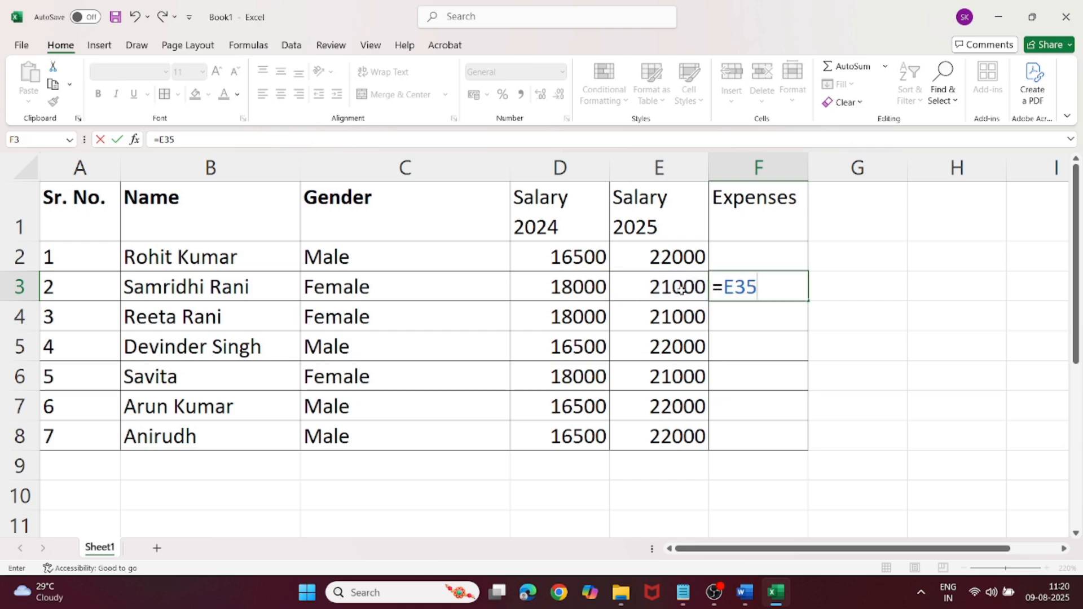
pyautogui.press('BackSpace')
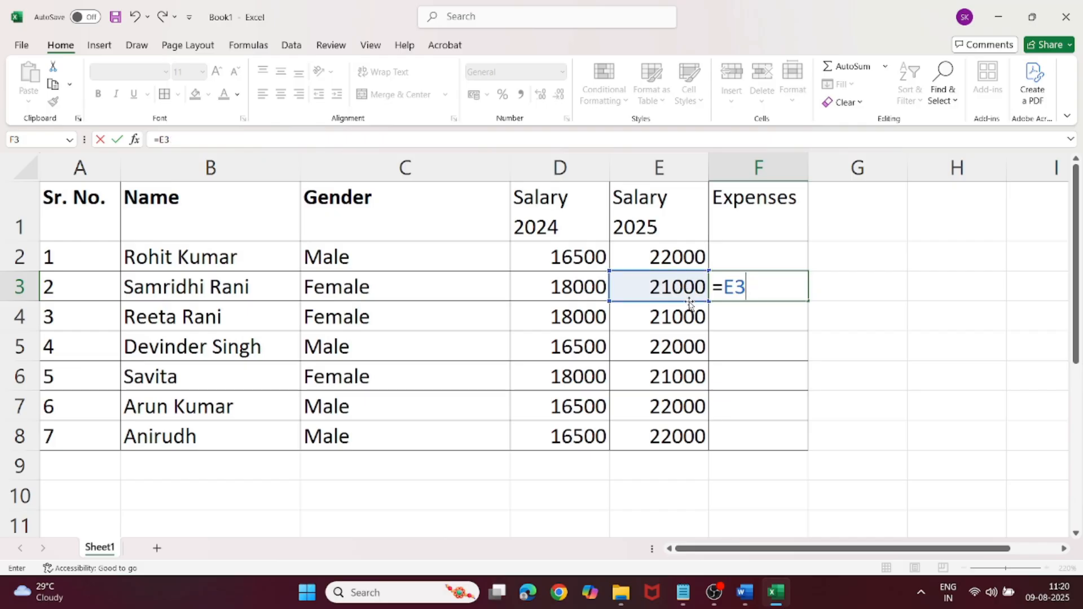
pyautogui.write('8')
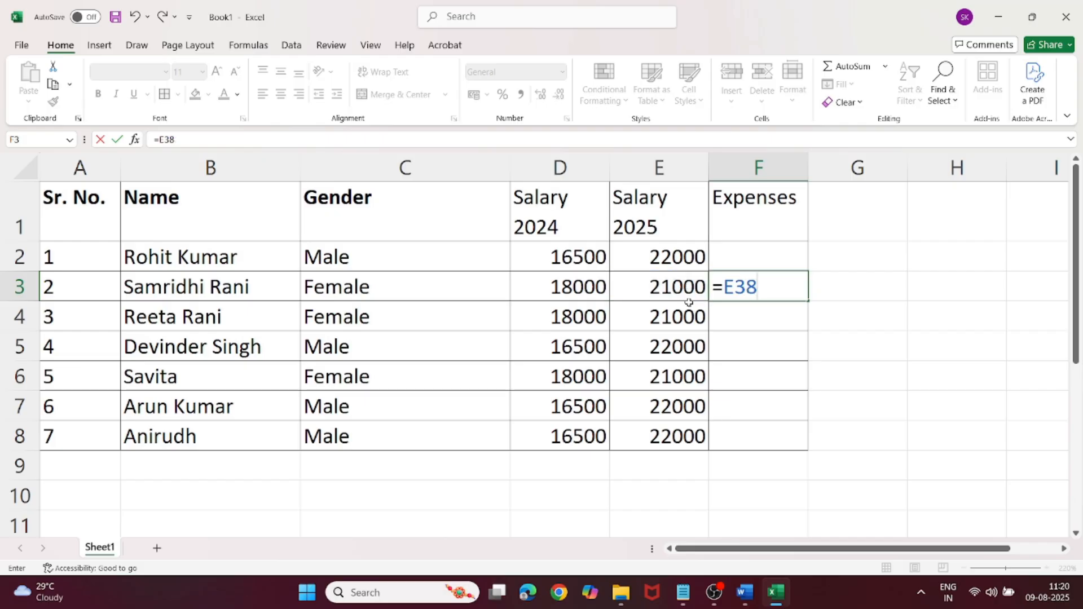
pyautogui.press('BackSpace')
pyautogui.write('*5')
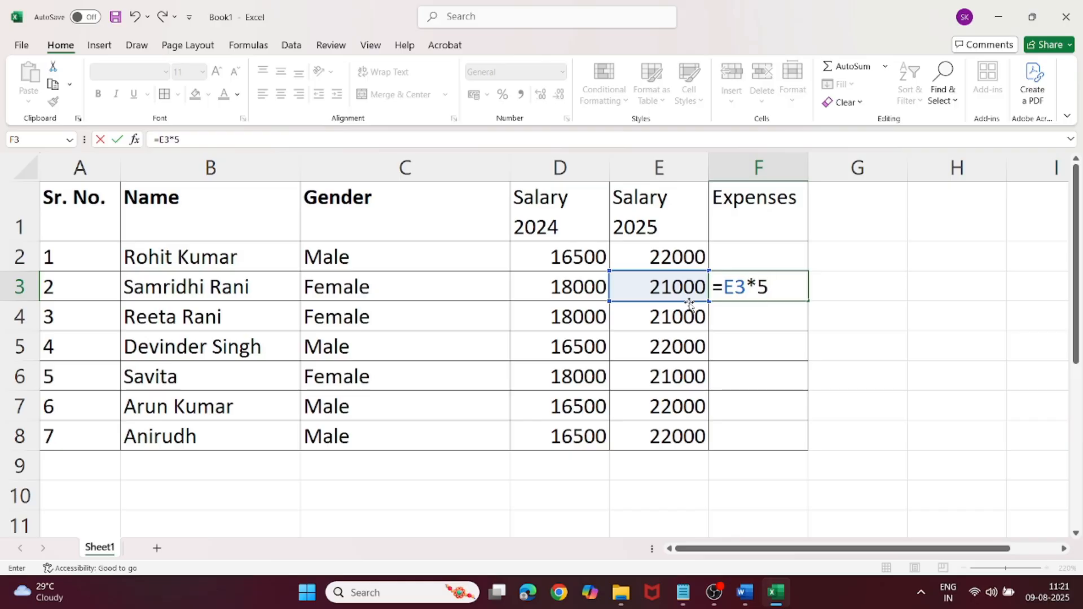
pyautogui.write('/100')
pyautogui.press('Return')
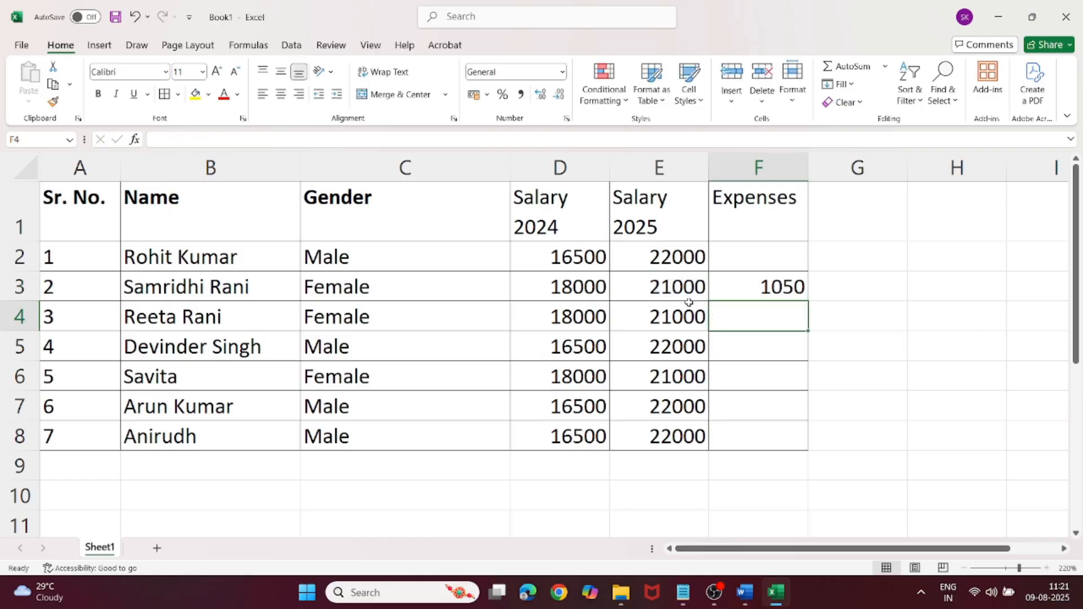
# Check F3's result, then type 1050 as the expense in F4 and F6
pyautogui.click(782, 289)
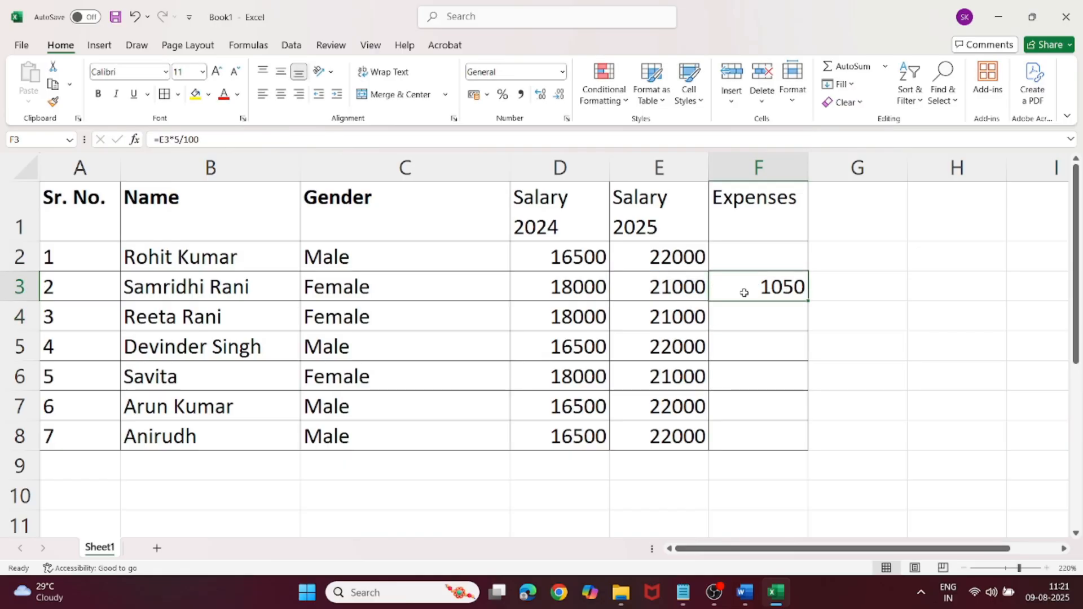
pyautogui.rightClick(796, 289)
pyautogui.click(765, 293)
pyautogui.click(764, 351)
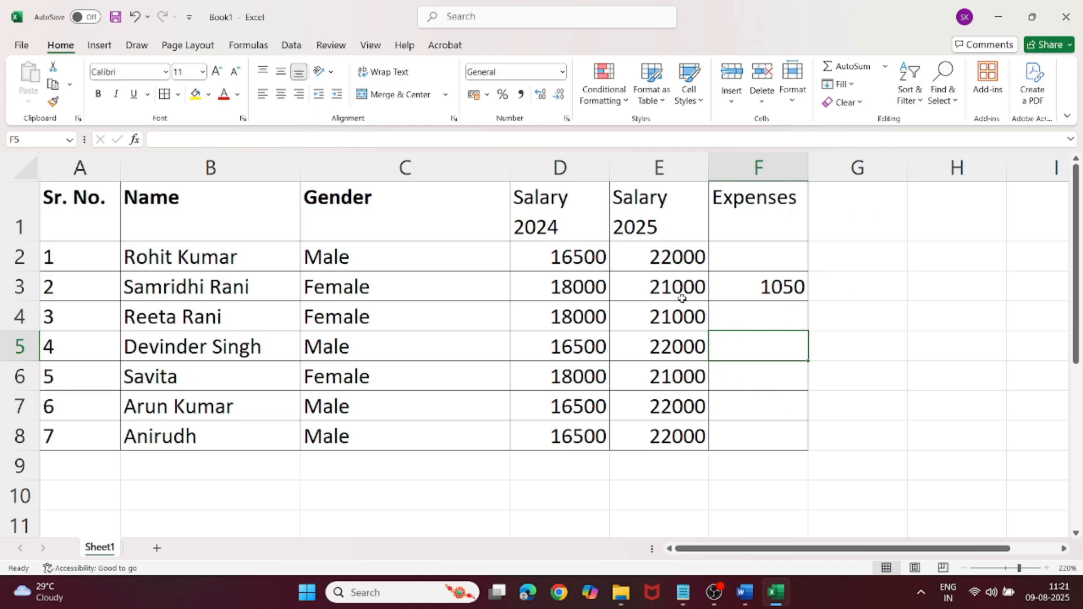
pyautogui.click(667, 326)
pyautogui.click(783, 316)
pyautogui.write('1050')
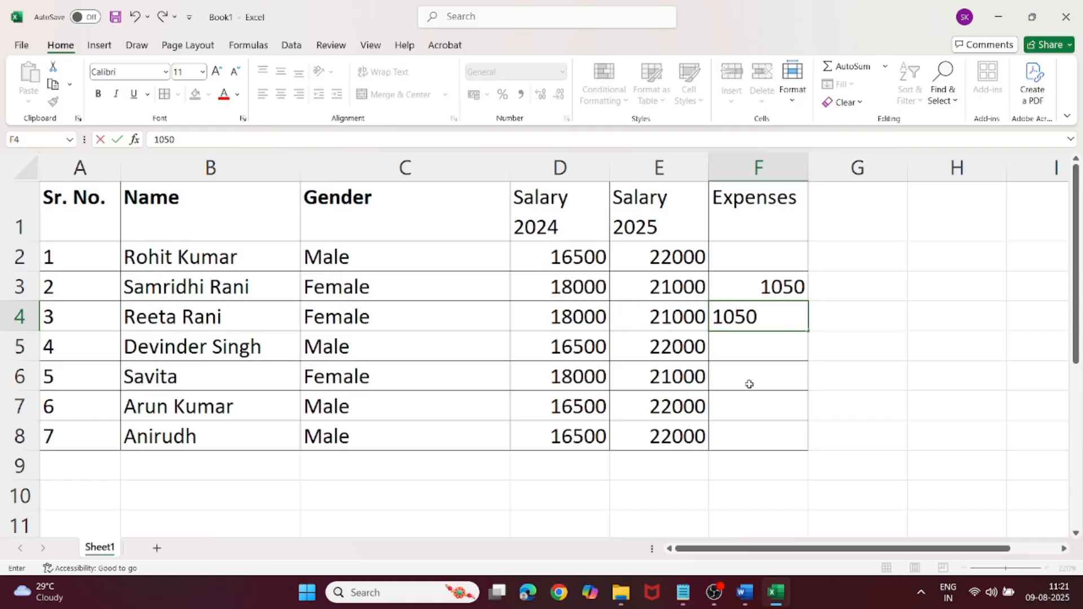
pyautogui.click(750, 385)
pyautogui.write('1')
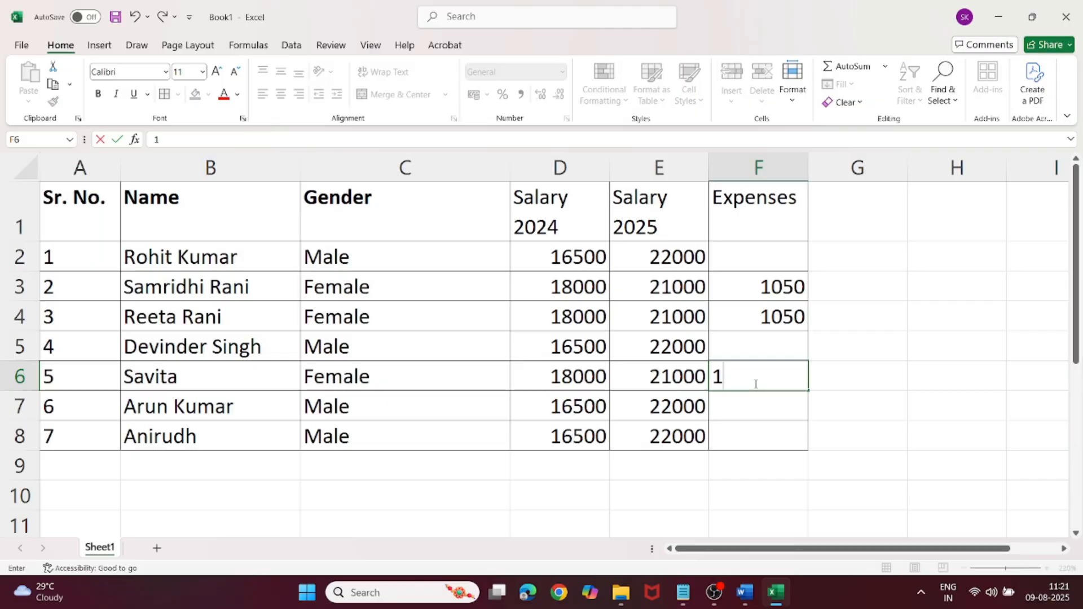
pyautogui.write('050')
pyautogui.click(876, 456)
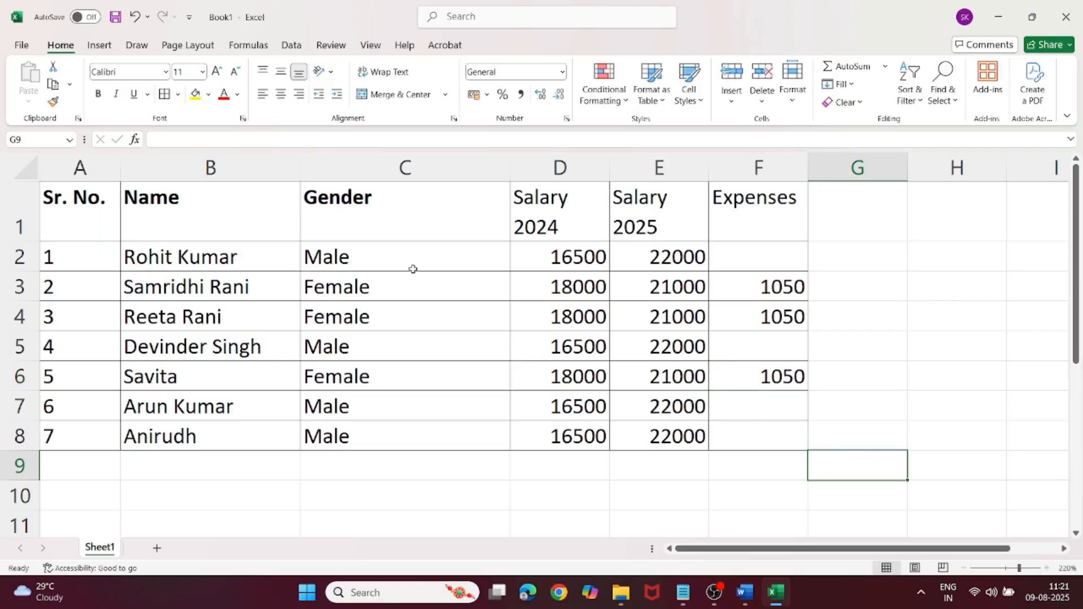
pyautogui.click(759, 258)
pyautogui.click(754, 603)
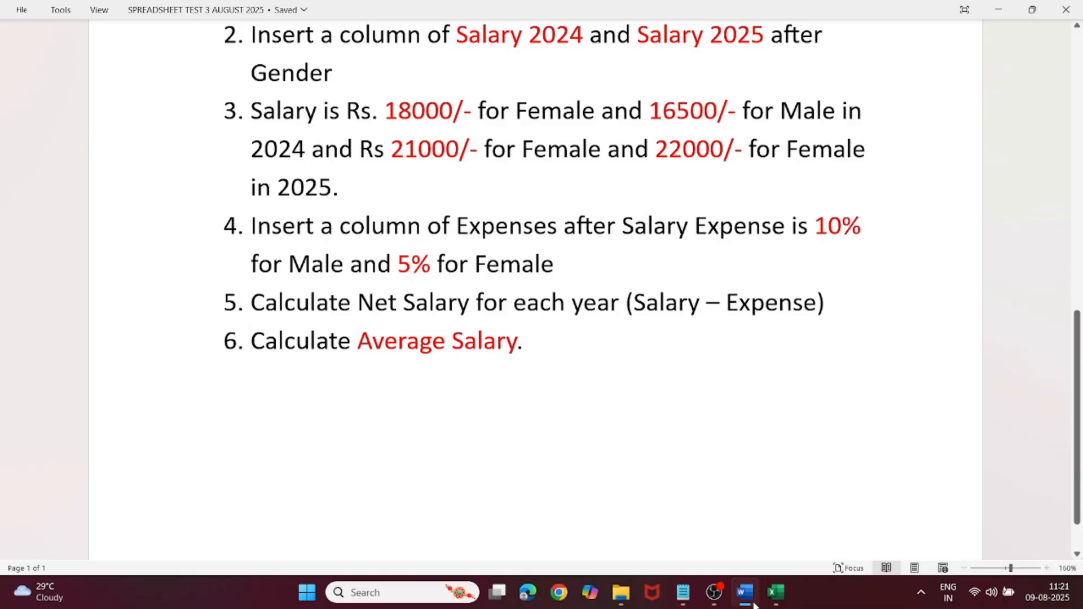
# Enter the 10% expense formula =E2*10/100 in F2
pyautogui.click(746, 593)
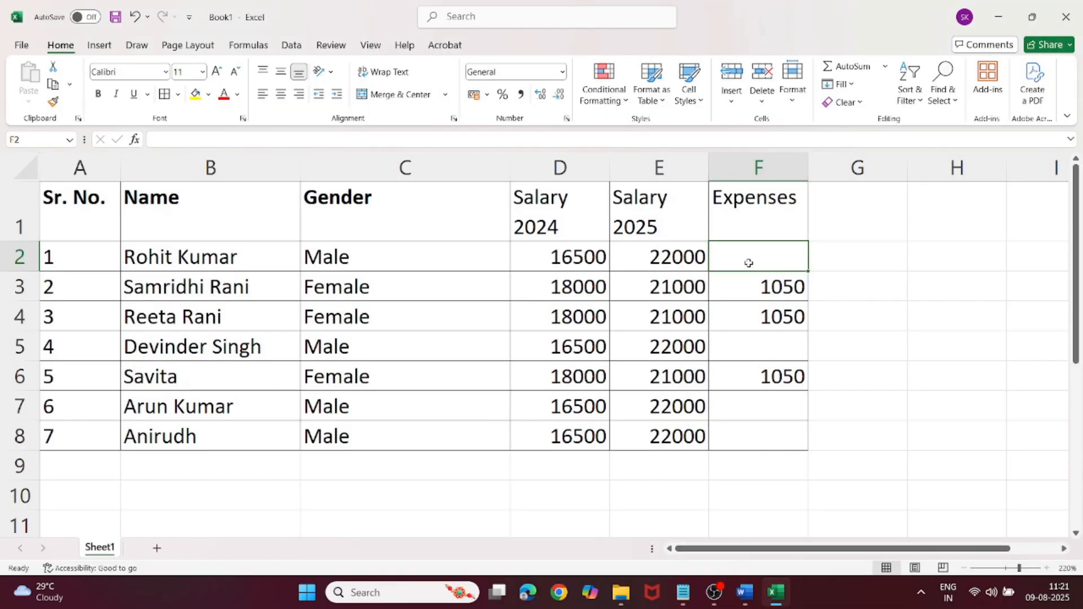
pyautogui.write('+')
pyautogui.press('BackSpace')
pyautogui.write('=')
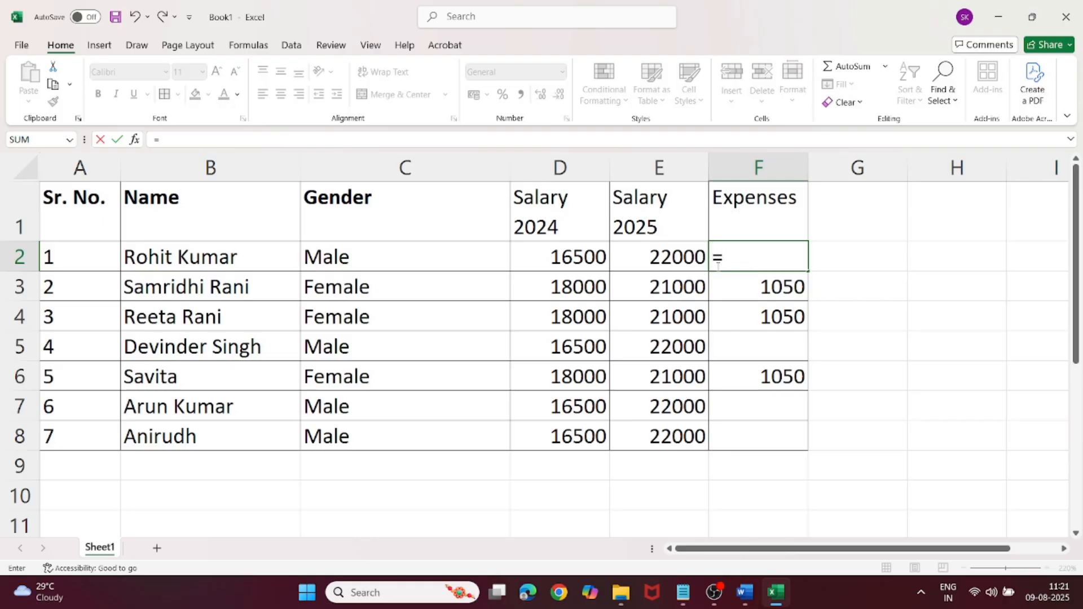
pyautogui.click(688, 259)
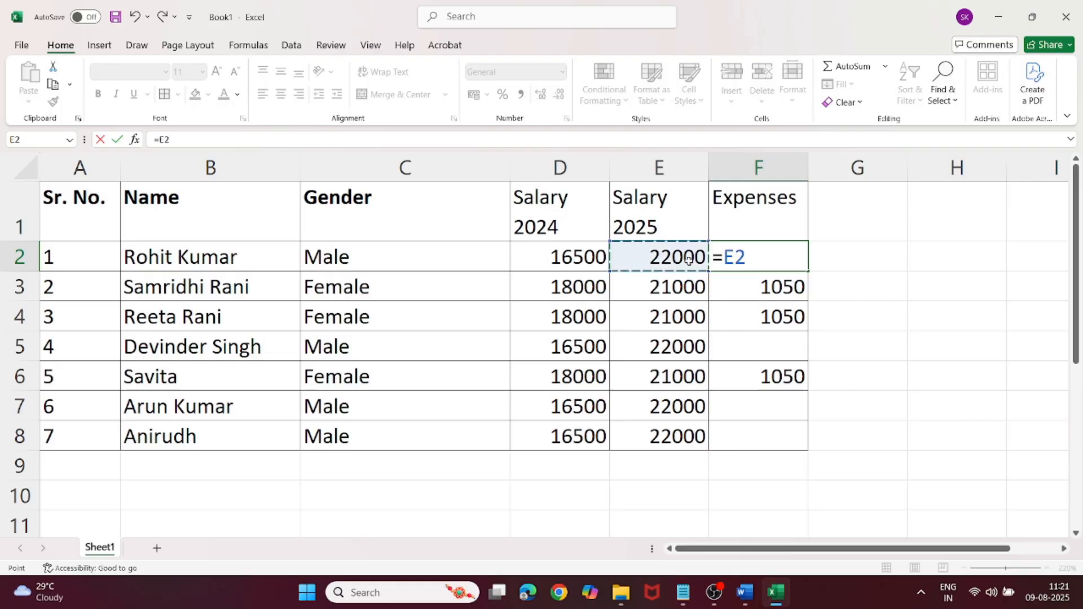
pyautogui.write('*10/')
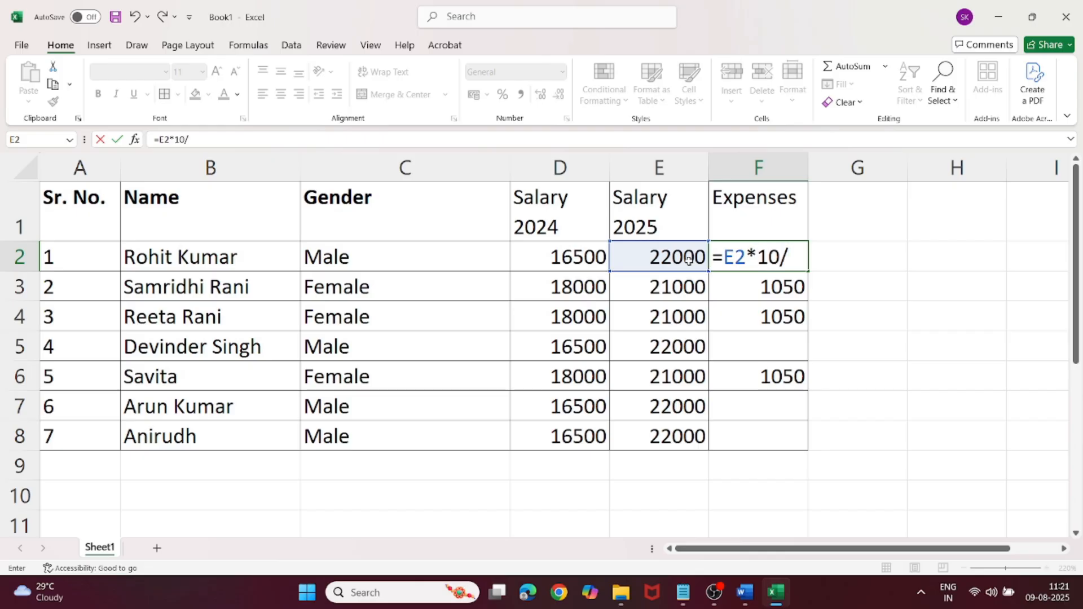
pyautogui.write('100')
pyautogui.press('Return')
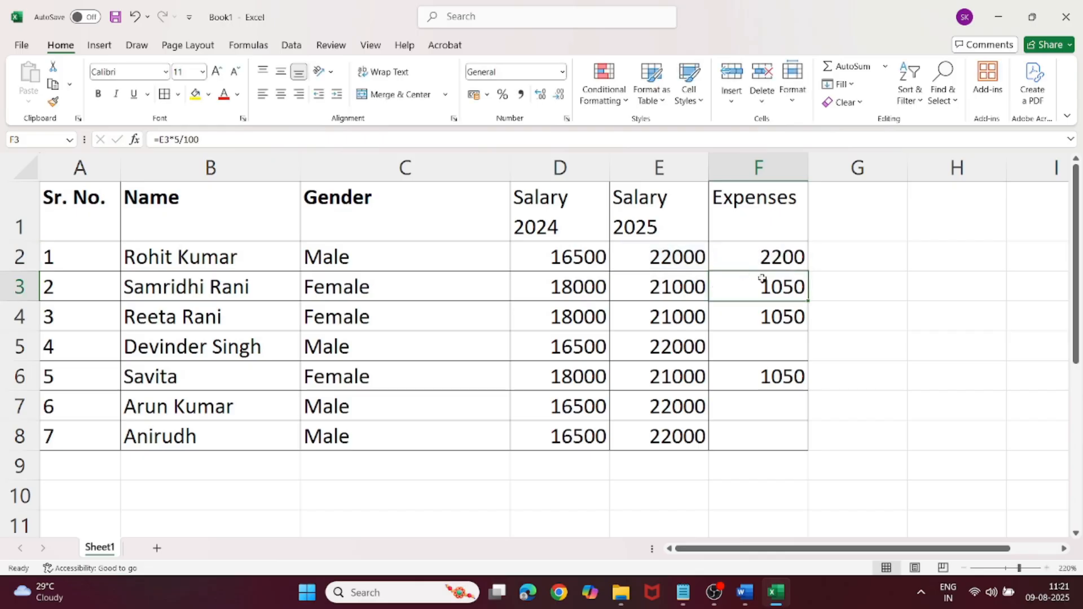
# Type 2200 as the expense in F5, F7 and F8
pyautogui.click(771, 358)
pyautogui.write('2200')
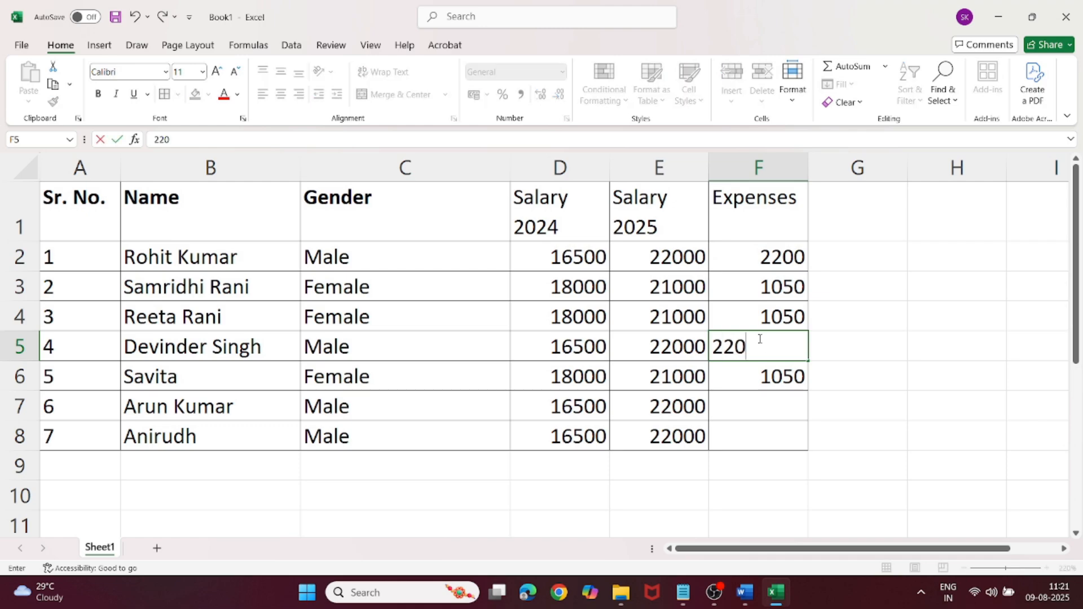
pyautogui.click(758, 418)
pyautogui.write('2200')
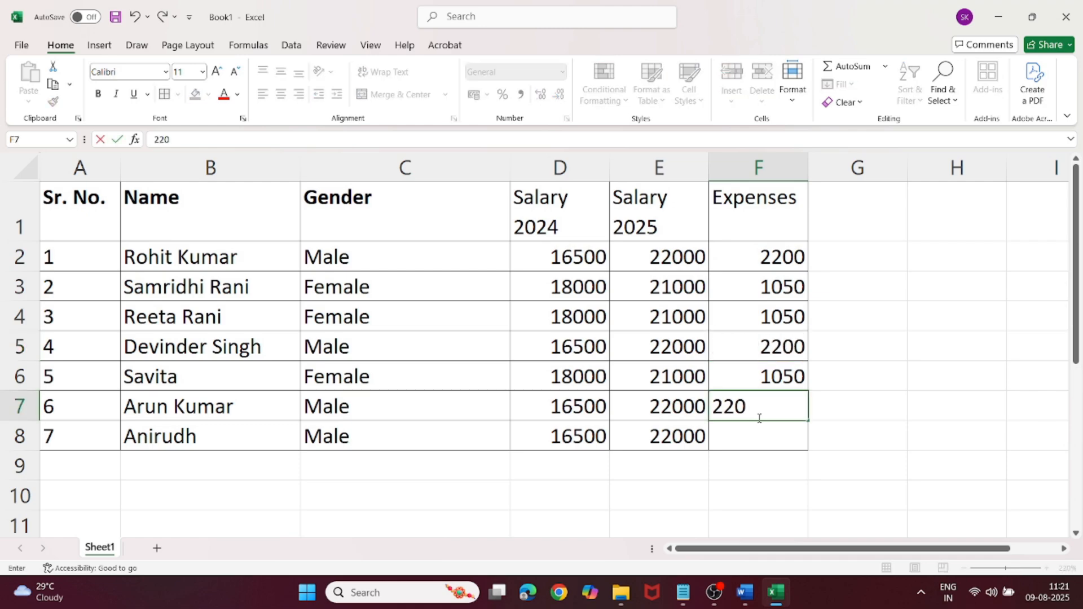
pyautogui.click(764, 439)
pyautogui.write('22')
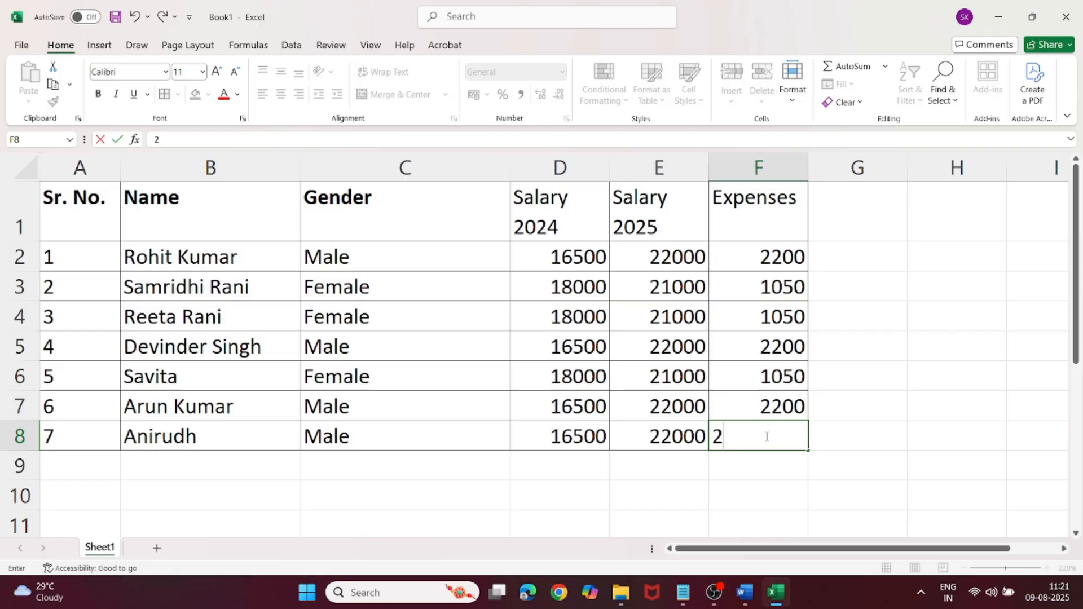
pyautogui.write('00')
pyautogui.moveTo(767, 603)
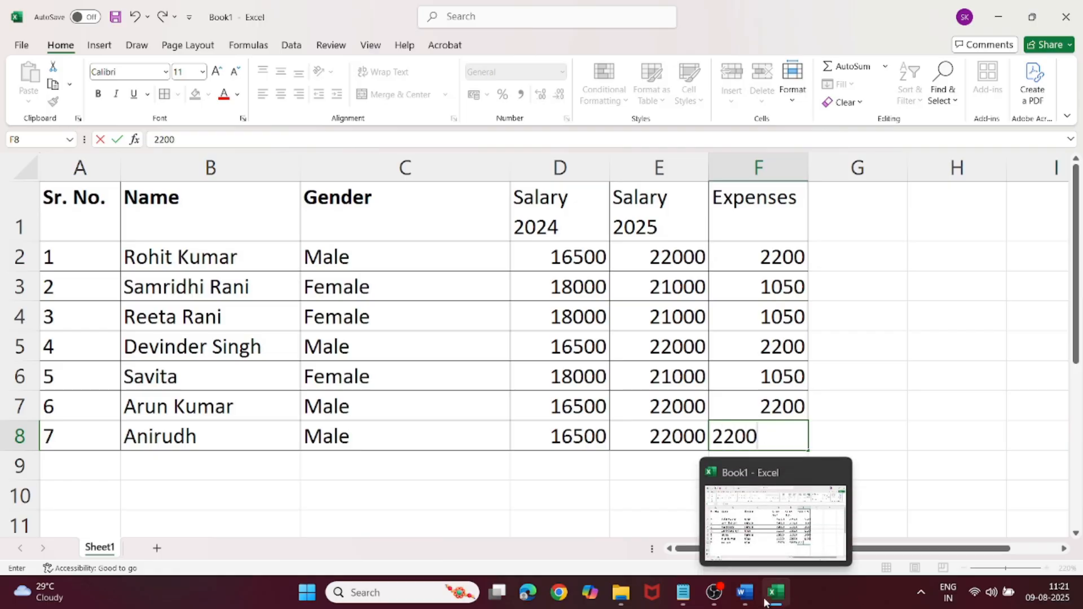
pyautogui.click(745, 592)
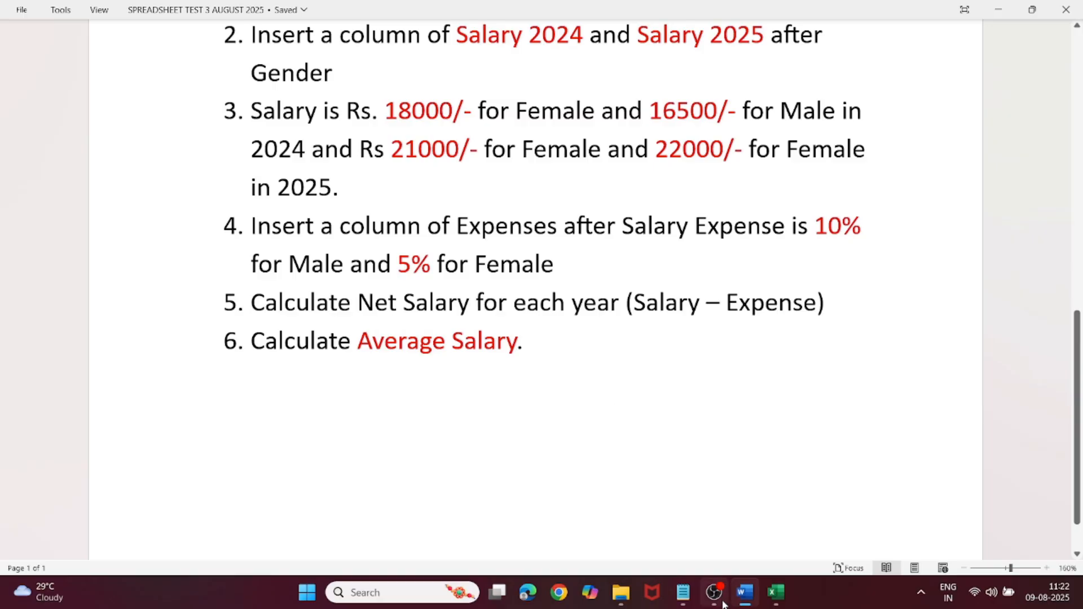
# Give G1:G8 all borders and type the heading 'Net Salary' in G1
pyautogui.click(776, 592)
pyautogui.moveTo(834, 205); pyautogui.dragTo(858, 438)
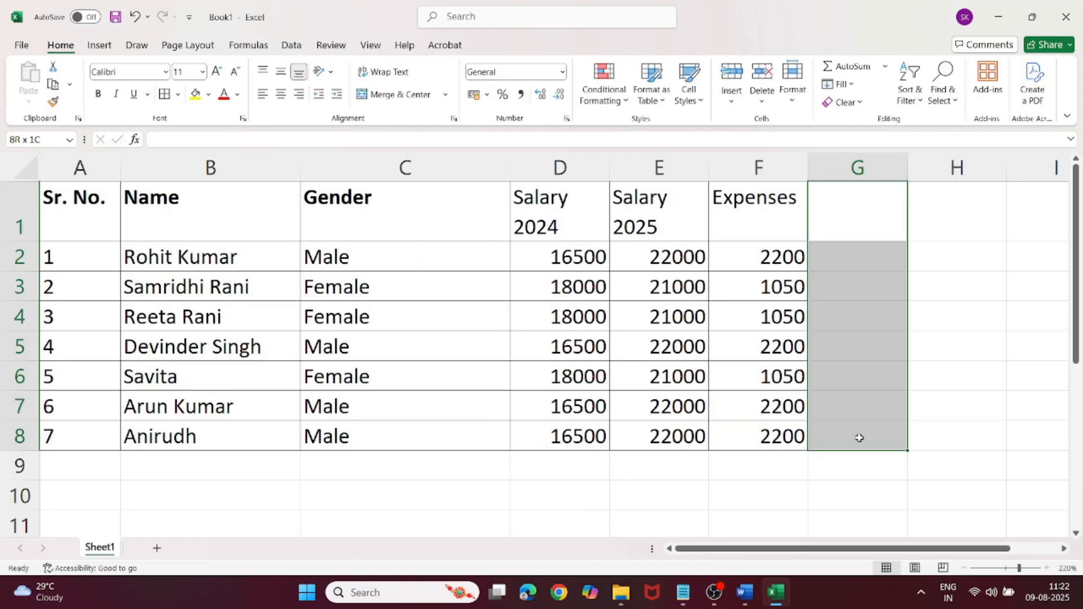
pyautogui.click(178, 95)
pyautogui.click(202, 240)
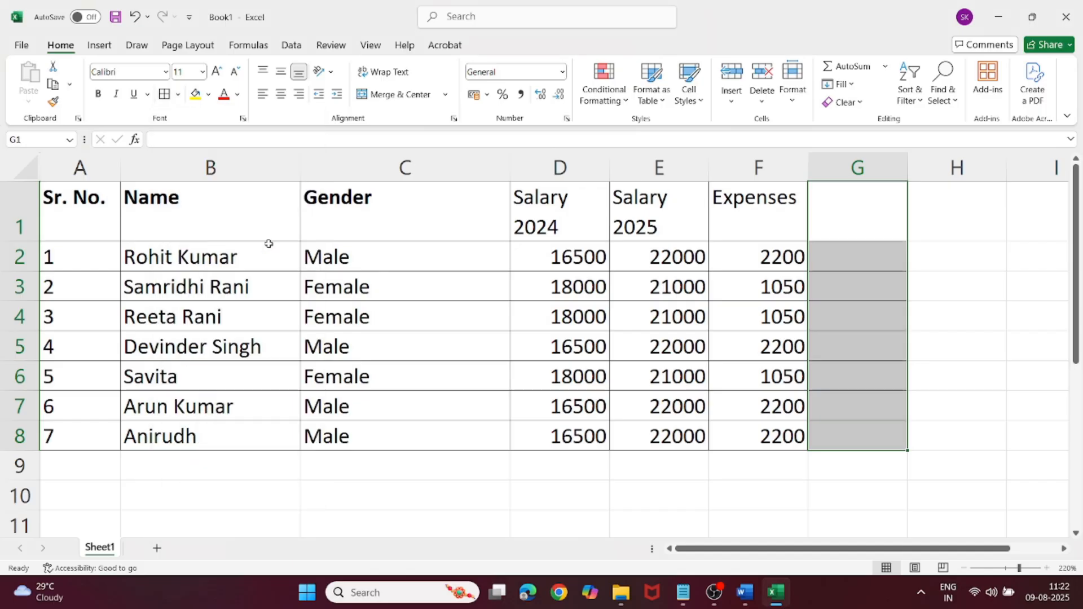
pyautogui.click(861, 226)
pyautogui.write('NET')
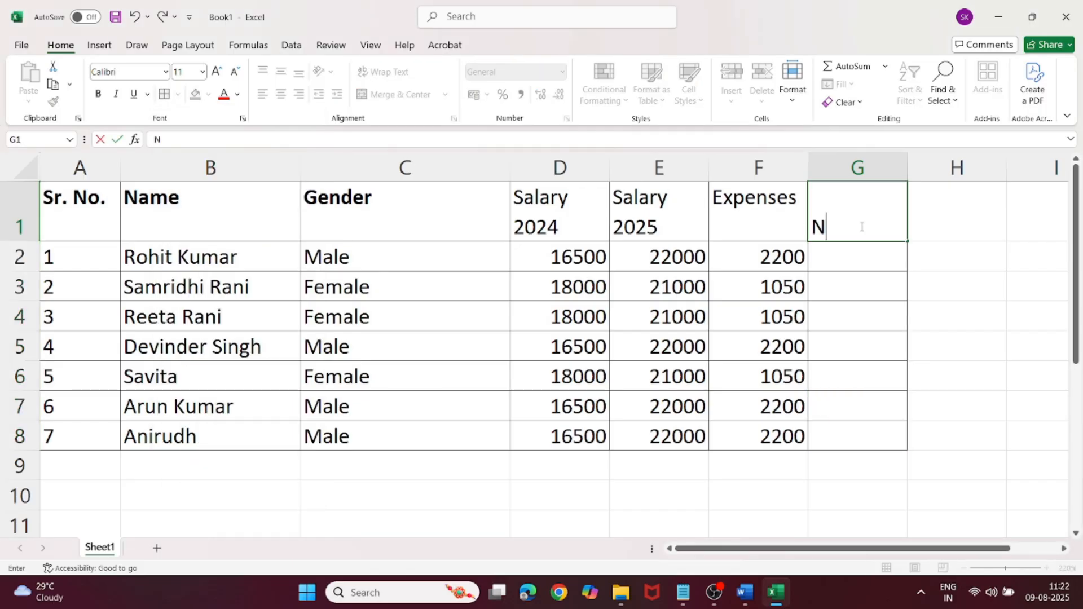
pyautogui.press('BackSpace')
pyautogui.press('BackSpace')
pyautogui.write('et Salary')
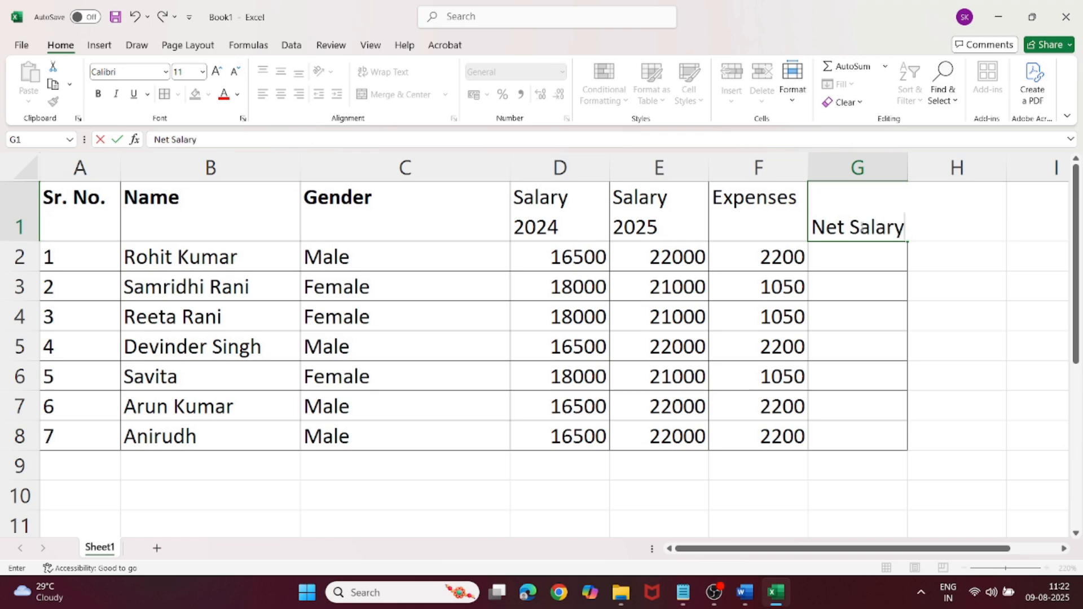
pyautogui.click(871, 259)
# Top-align the header row A1:G1, then select G2
pyautogui.click(859, 233)
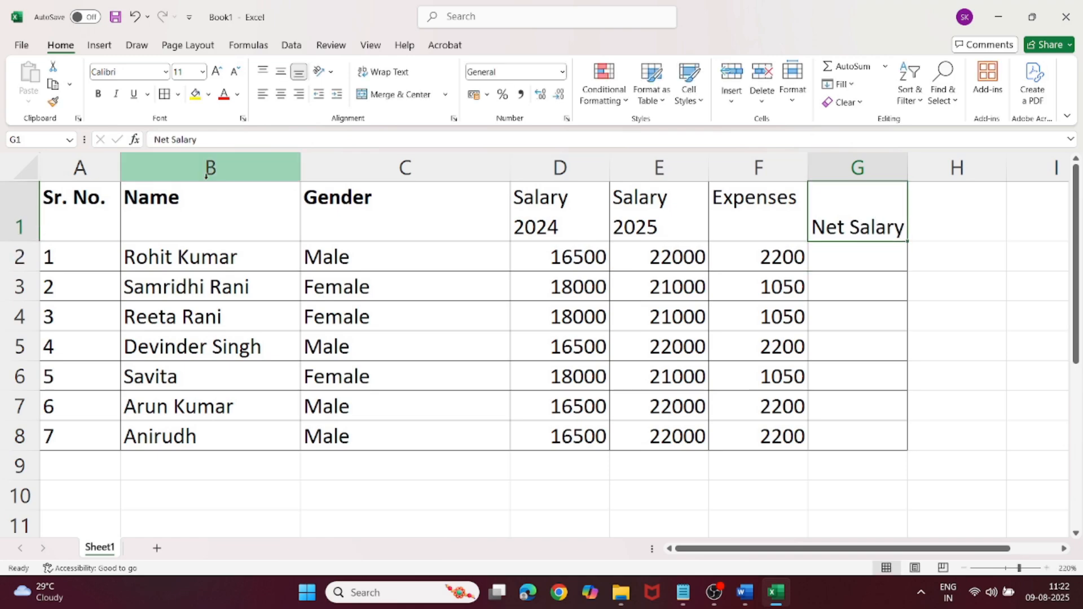
pyautogui.click(118, 223)
pyautogui.moveTo(118, 224); pyautogui.dragTo(860, 222)
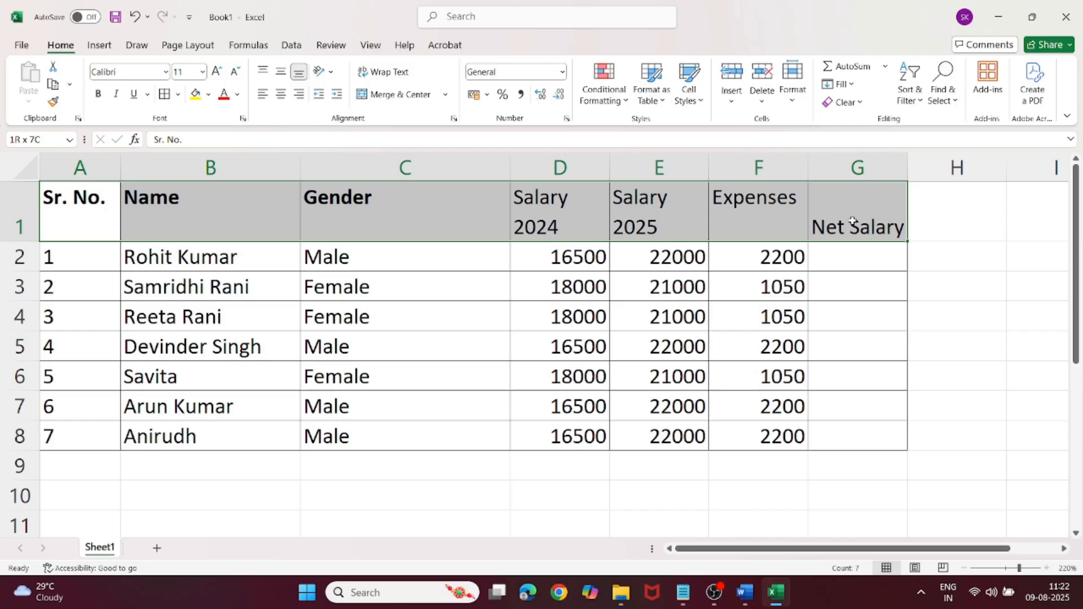
pyautogui.click(262, 73)
pyautogui.click(262, 73)
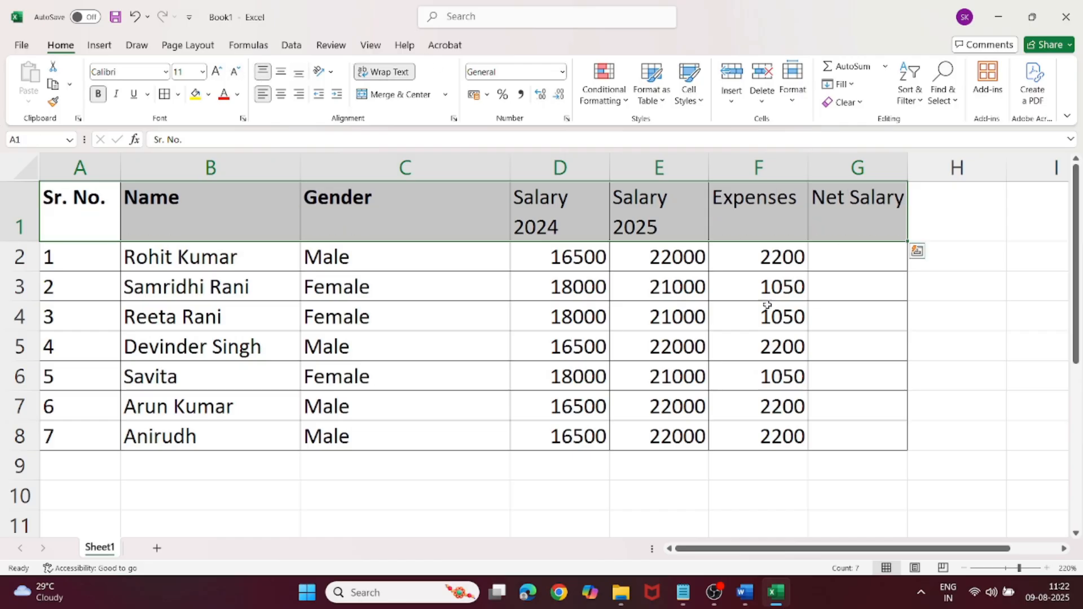
pyautogui.click(849, 284)
pyautogui.click(856, 257)
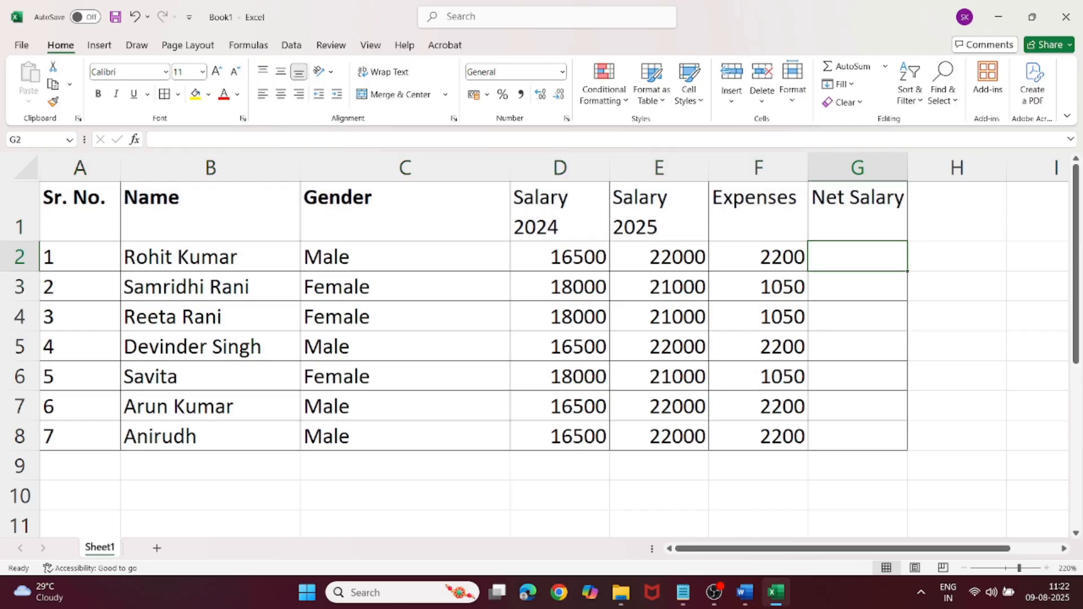
pyautogui.moveTo(776, 603)
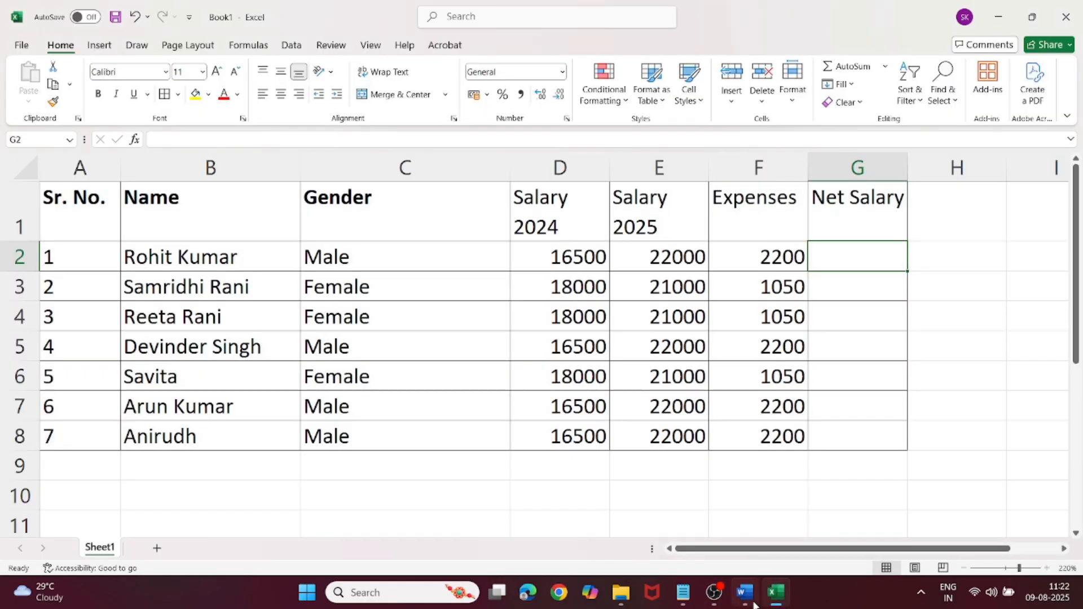
pyautogui.click(751, 601)
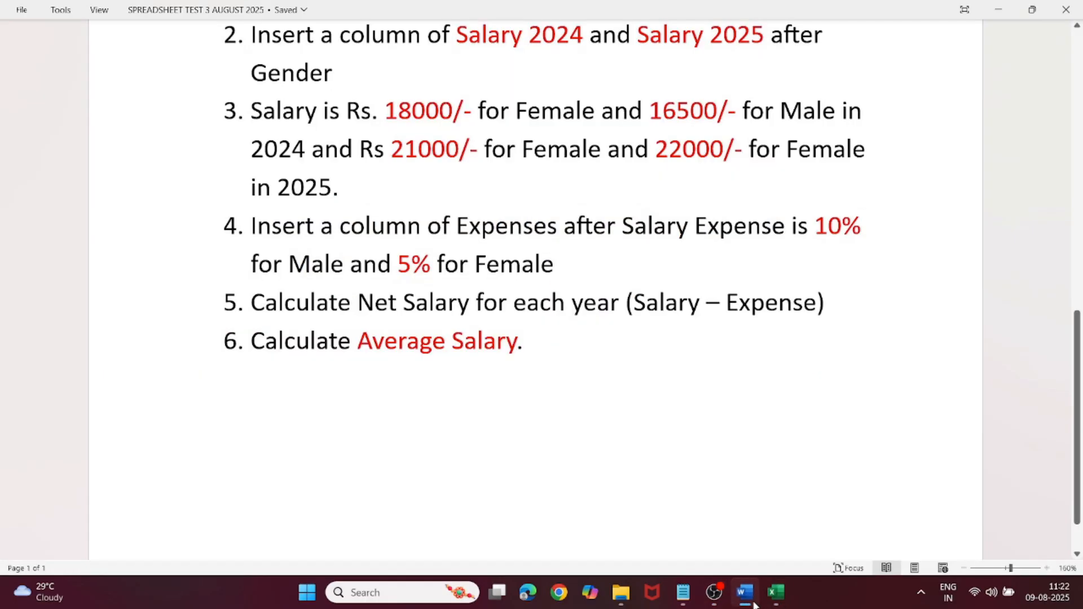
# Enter =E2-F2 in G2 and fill it down through G8
pyautogui.click(754, 605)
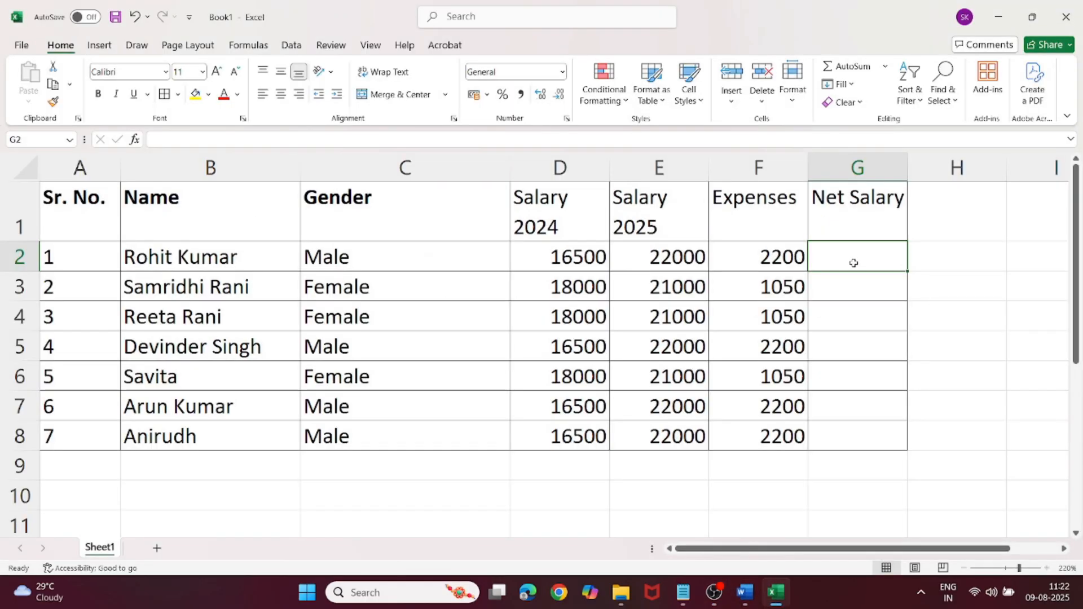
pyautogui.write('+')
pyautogui.press('BackSpace')
pyautogui.write('=')
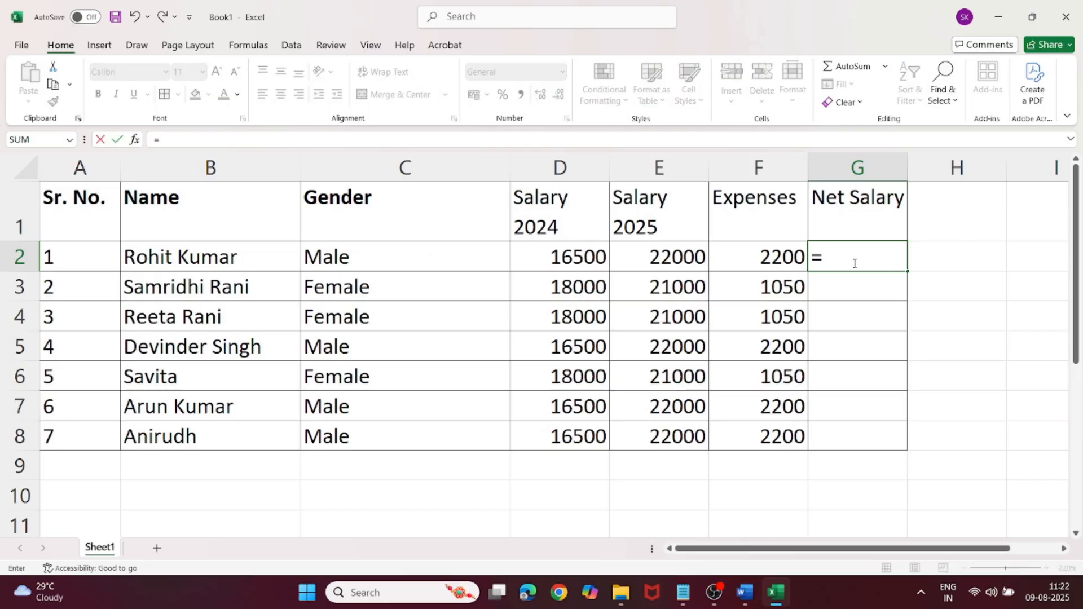
pyautogui.click(681, 256)
pyautogui.write('-')
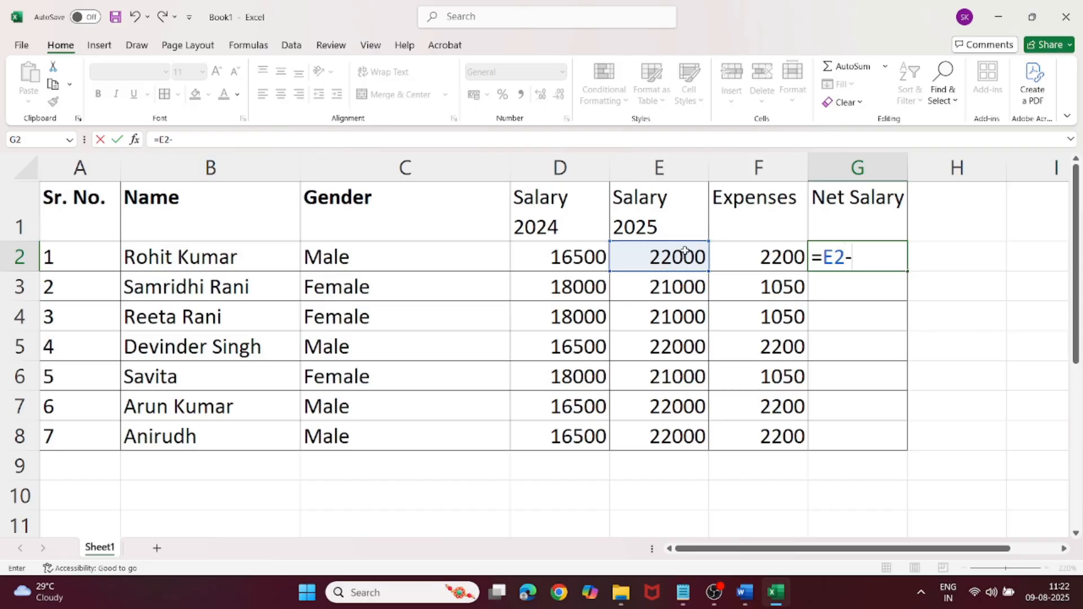
pyautogui.click(767, 269)
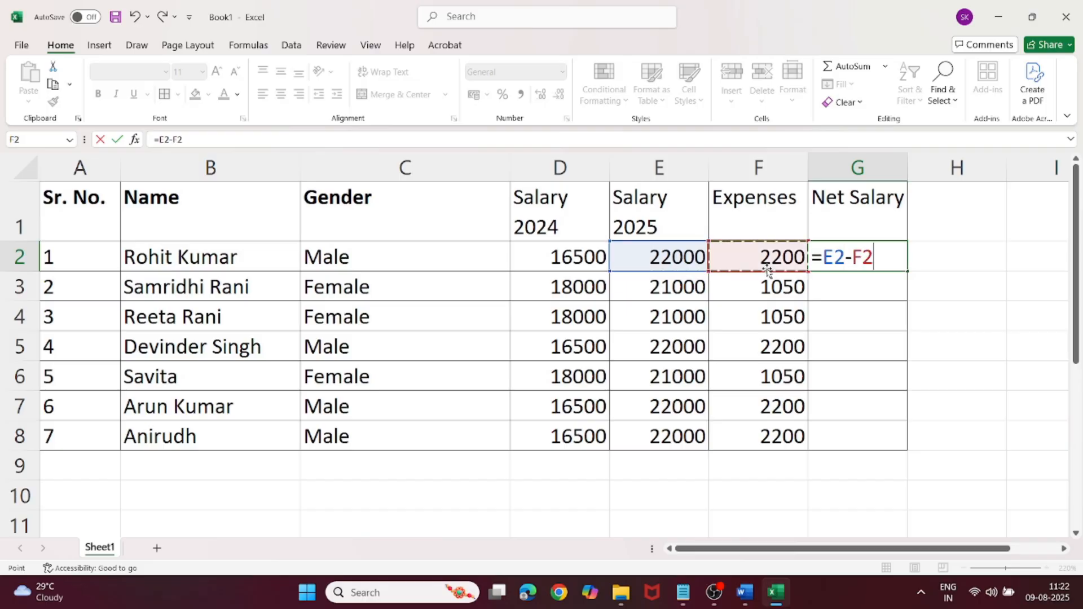
pyautogui.press('Return')
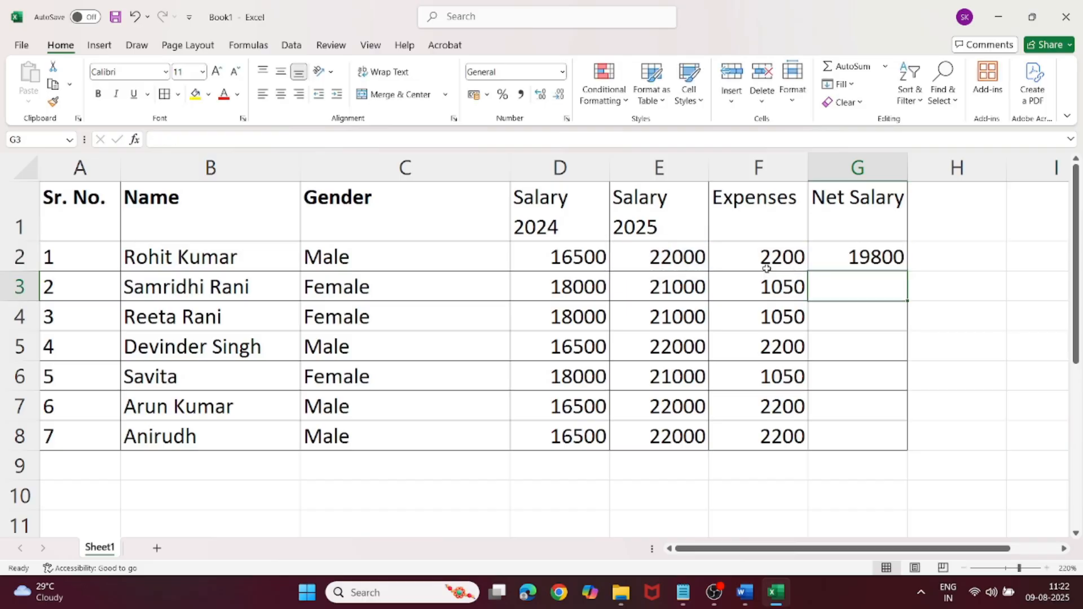
pyautogui.click(827, 258)
pyautogui.moveTo(904, 272); pyautogui.dragTo(905, 448)
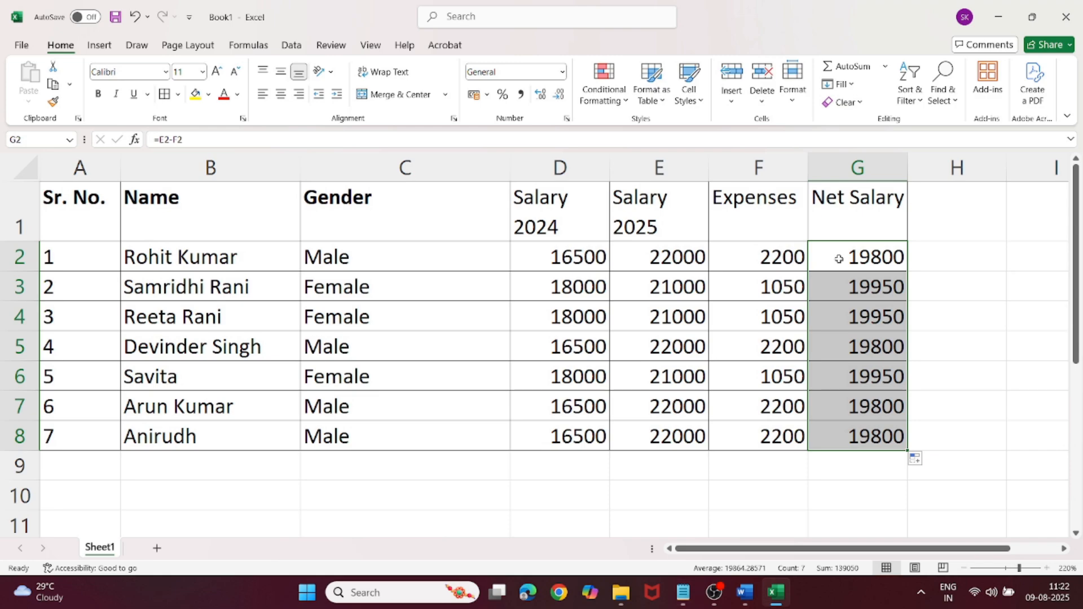
pyautogui.click(743, 592)
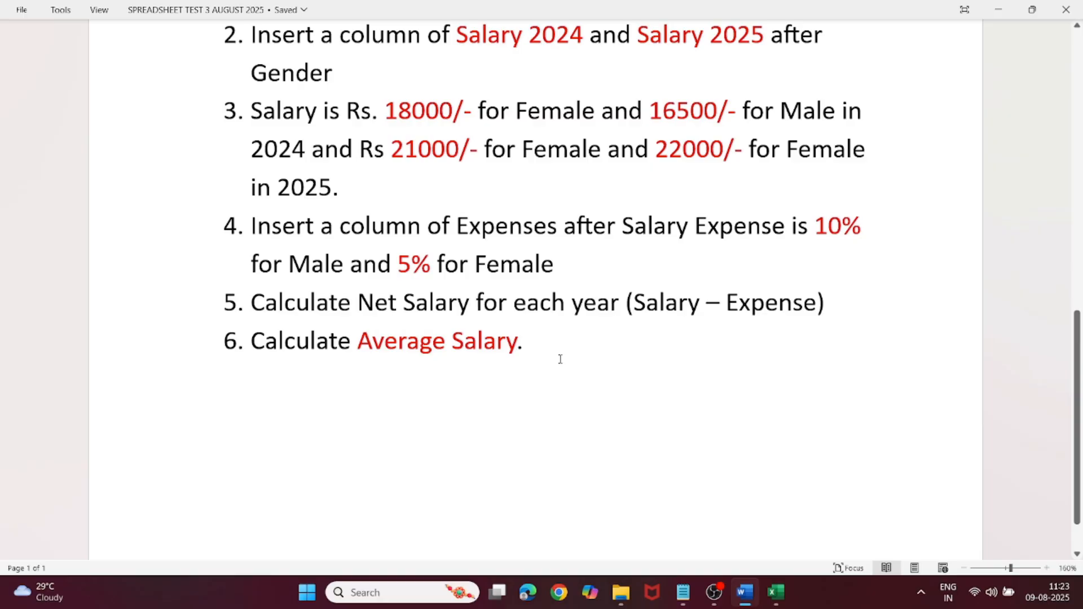
# Scroll the Word test questions back to the top, ending on the Excel salary sheet
pyautogui.scroll(10, 560, 359)
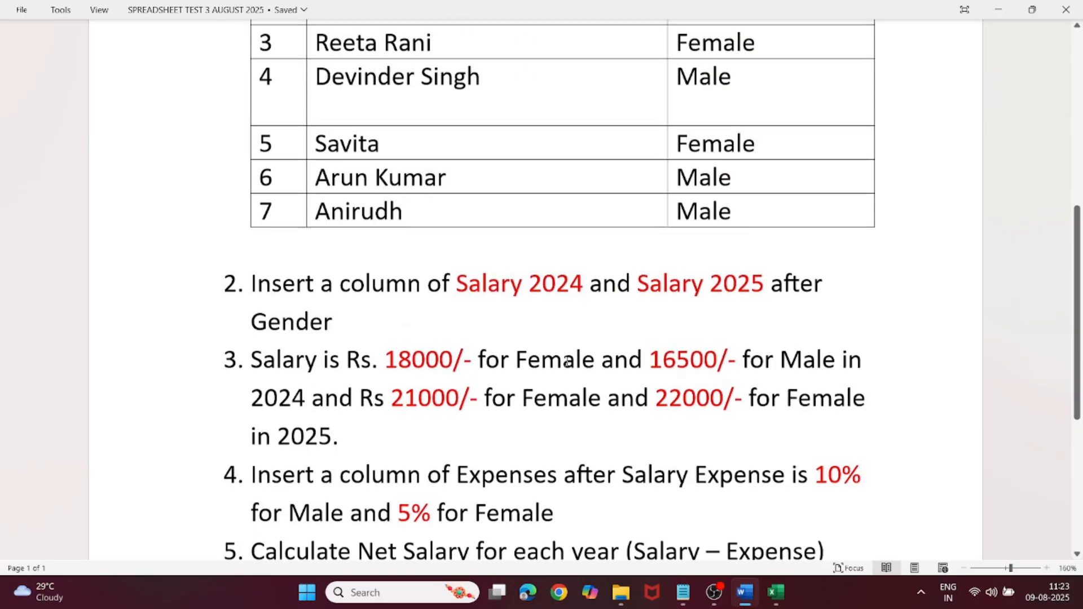
pyautogui.click(774, 592)
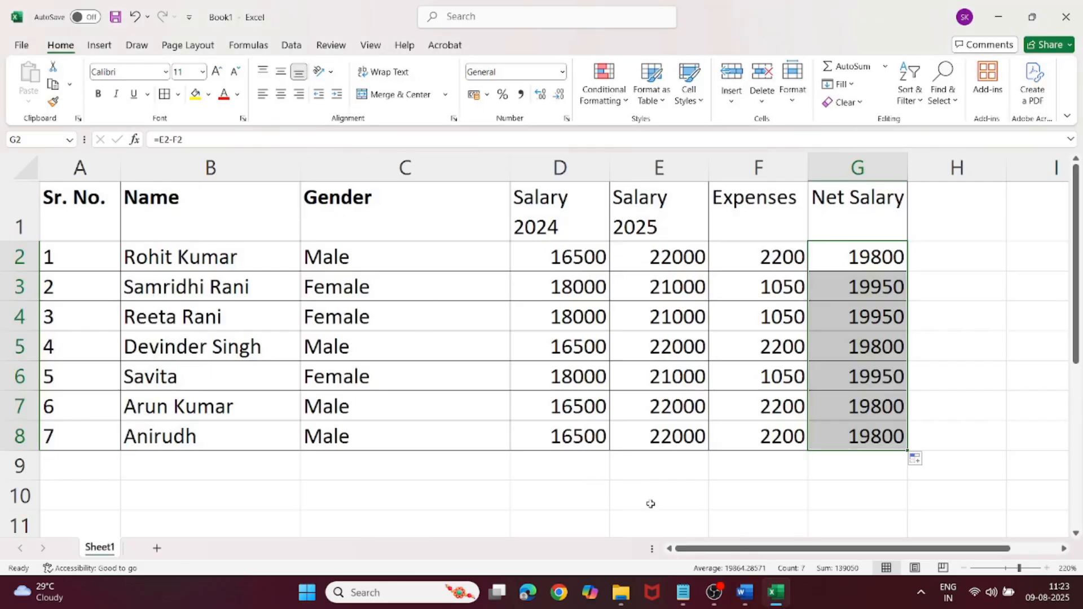
pyautogui.click(744, 592)
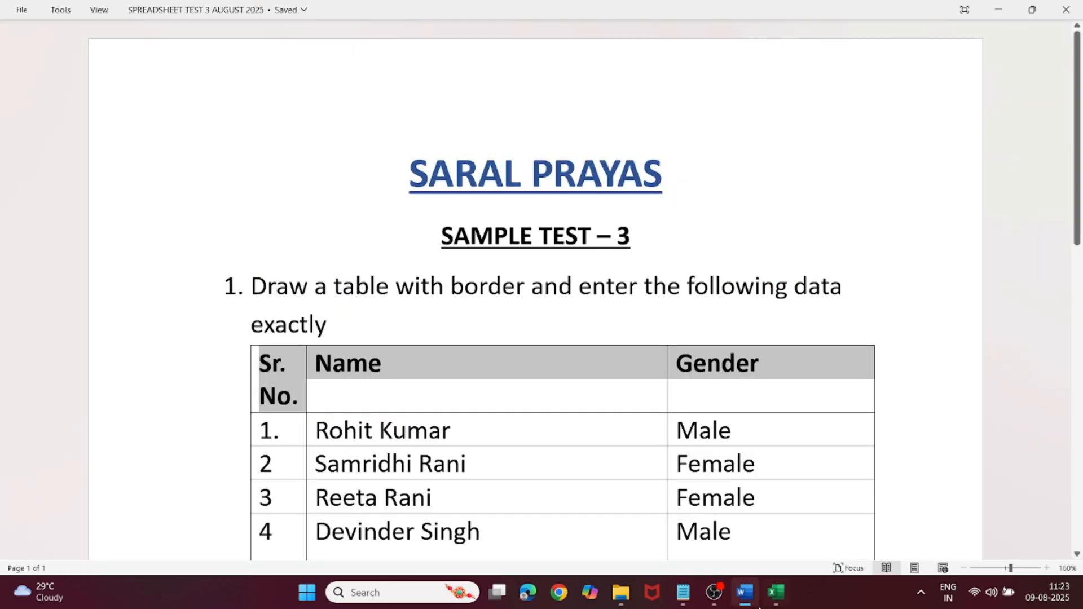
pyautogui.click(775, 592)
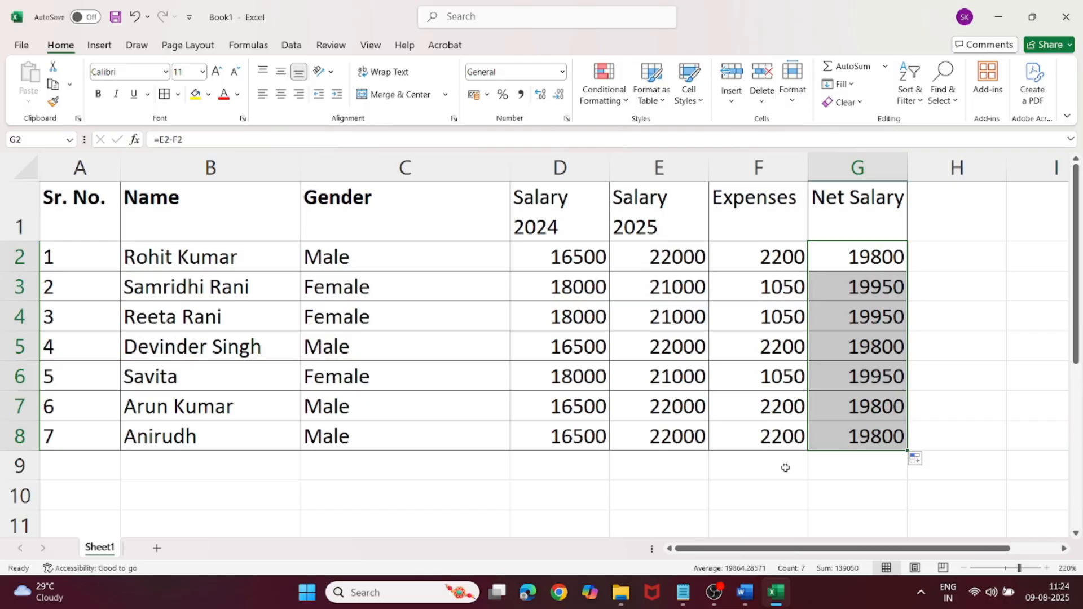
pyautogui.click(715, 595)
pyautogui.click(716, 594)
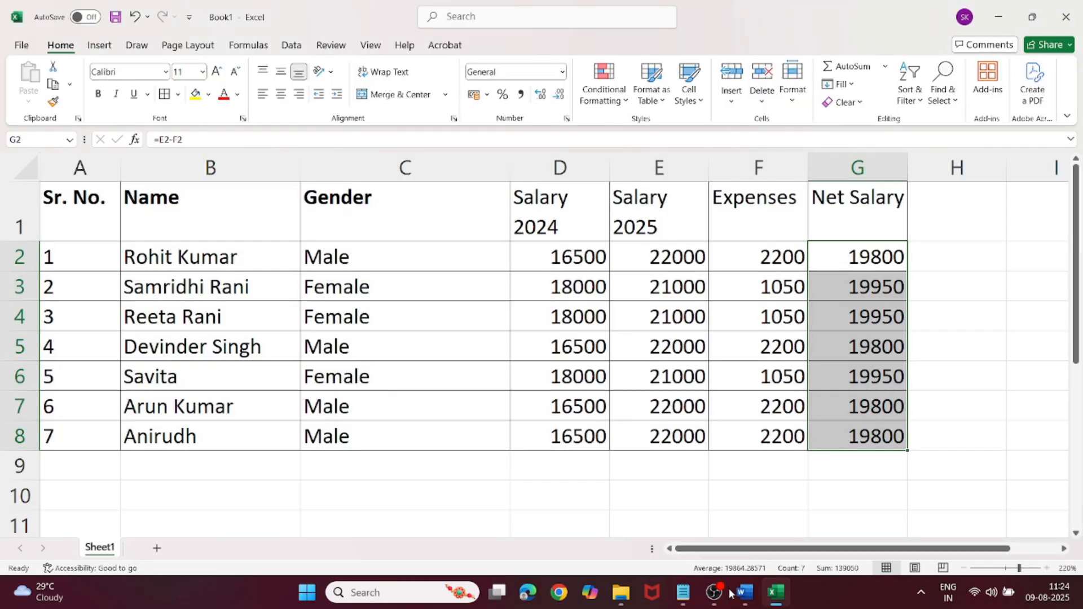